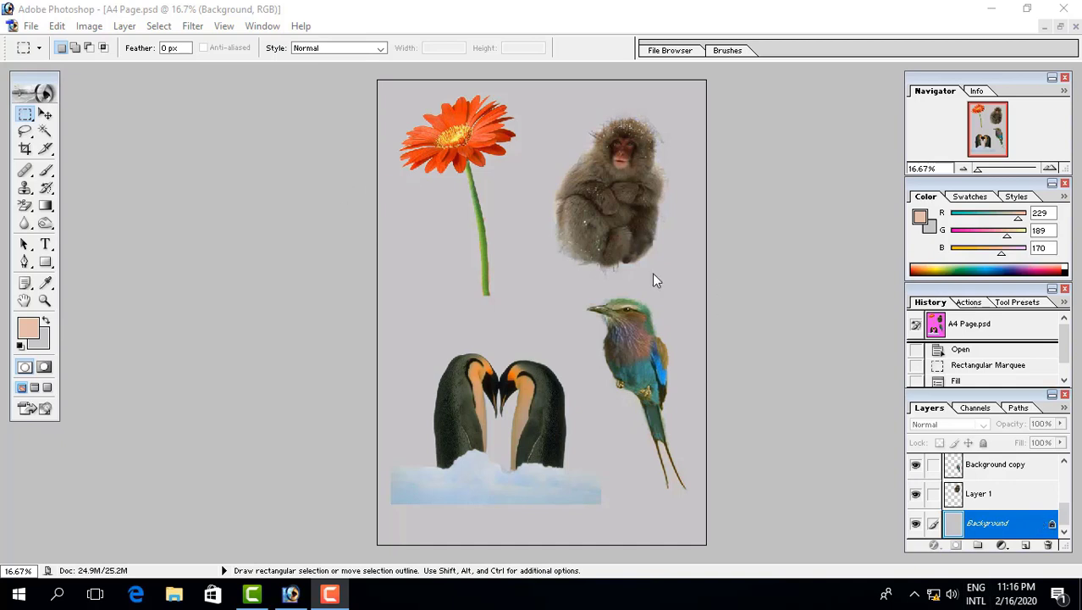
Hide the grey Background layer of A4 Page.psd so the cut-outs show on transparency
{"action": "left_click", "coordinate": [915, 526]}
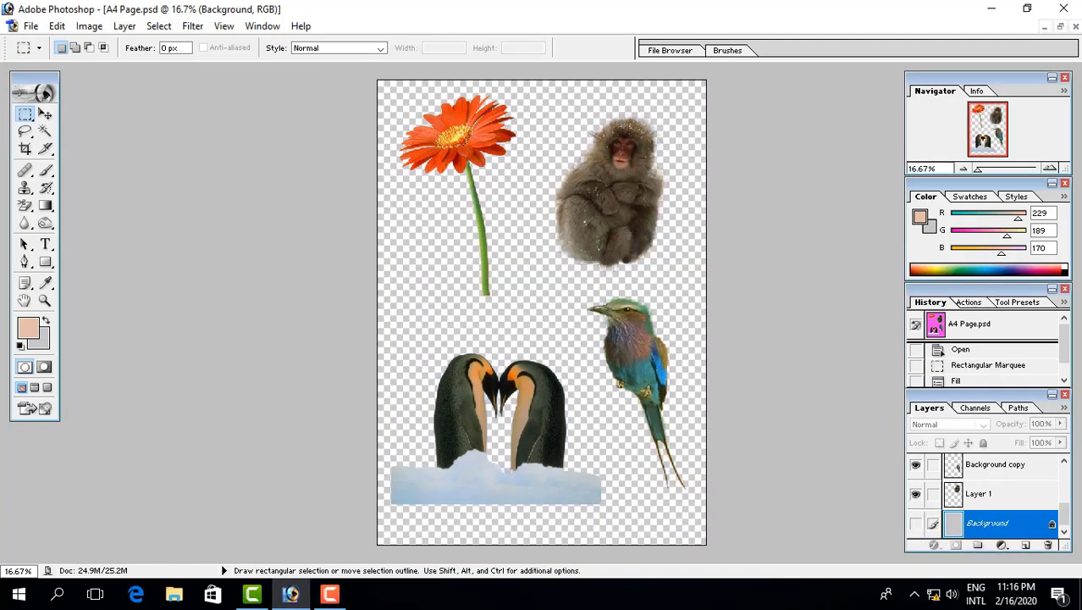
With the Move tool, shift the flower about 40 px lower and nudge the monkey
{"action": "left_click", "coordinate": [45, 113]}
{"action": "right_click", "coordinate": [451, 132]}
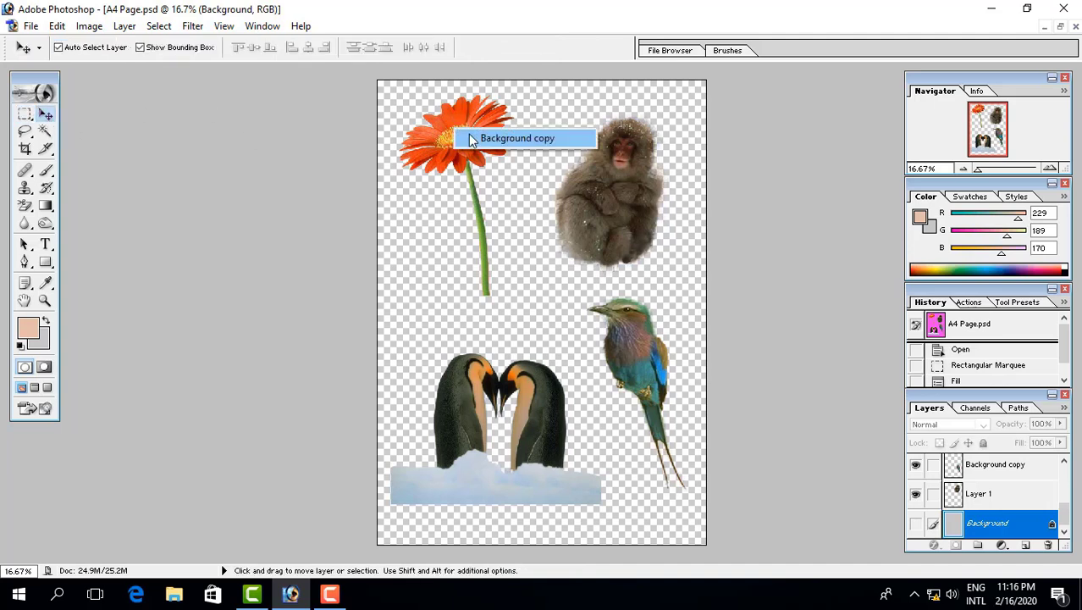
{"action": "left_click", "coordinate": [492, 138]}
{"action": "left_click_drag", "start_coordinate": [498, 136], "coordinate": [503, 168]}
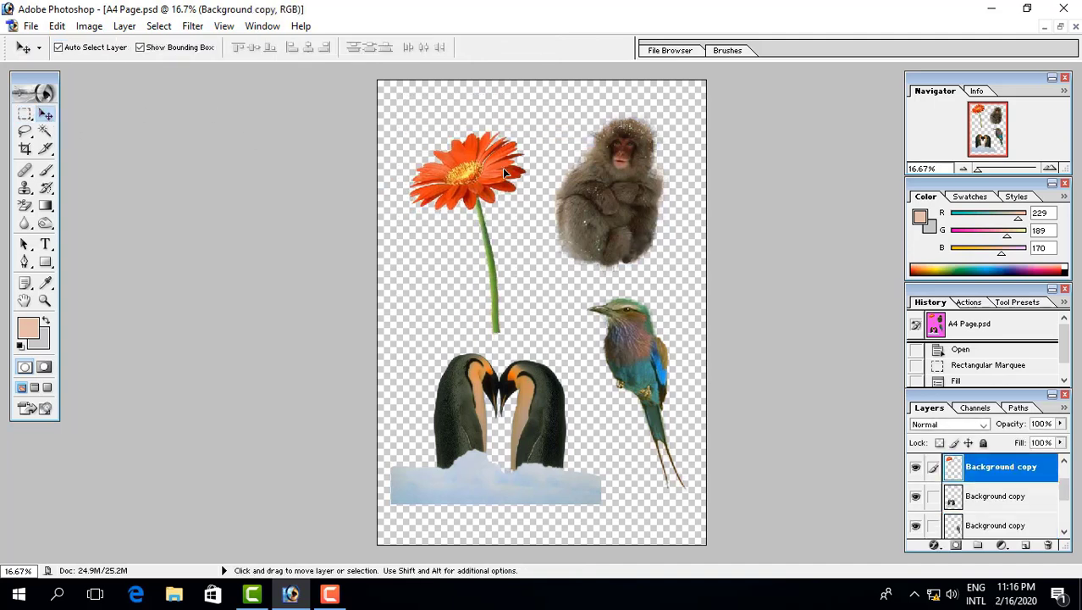
{"action": "right_click", "coordinate": [579, 170]}
{"action": "left_click", "coordinate": [621, 178]}
{"action": "left_click_drag", "start_coordinate": [611, 182], "coordinate": [613, 184]}
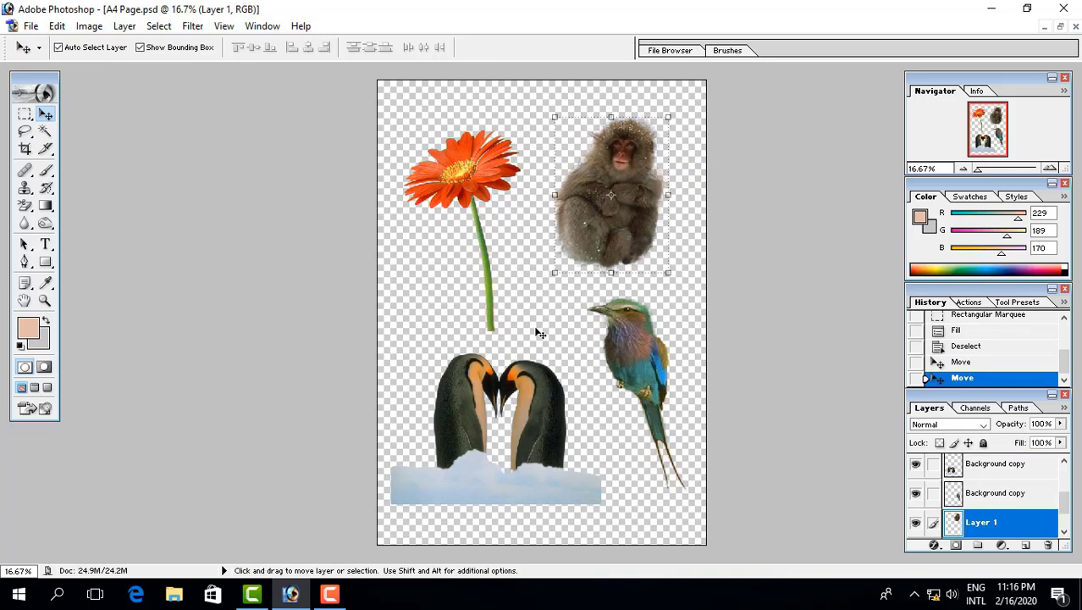
Nudge the penguins slightly higher and the bird slightly right and down
{"action": "right_click", "coordinate": [527, 395]}
{"action": "left_click", "coordinate": [564, 403]}
{"action": "left_click_drag", "start_coordinate": [543, 407], "coordinate": [541, 400]}
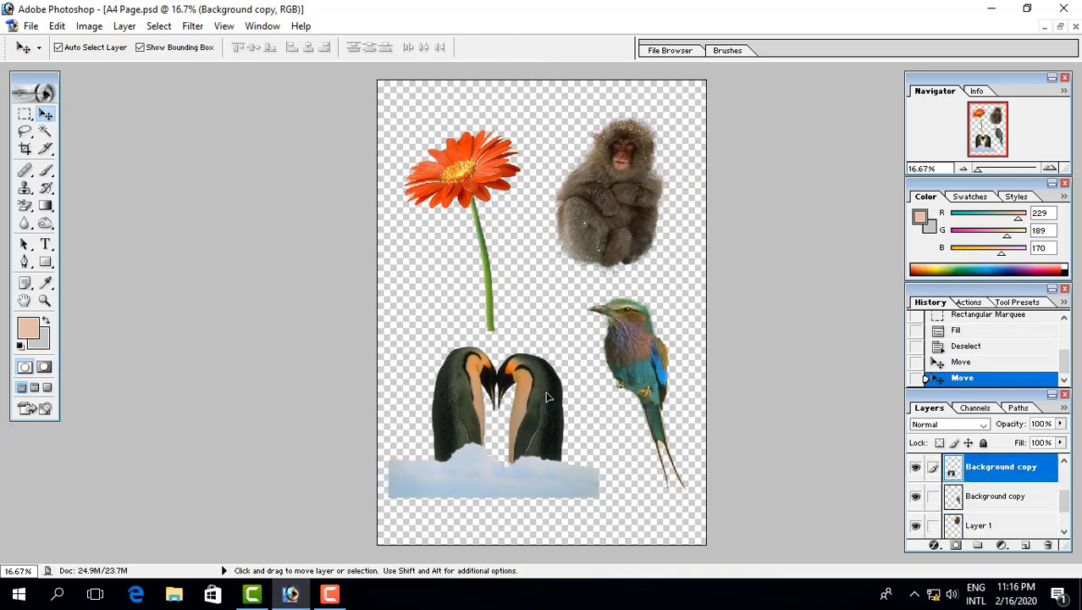
{"action": "right_click", "coordinate": [644, 375]}
{"action": "left_click", "coordinate": [669, 381]}
{"action": "left_click_drag", "start_coordinate": [661, 377], "coordinate": [670, 382]}
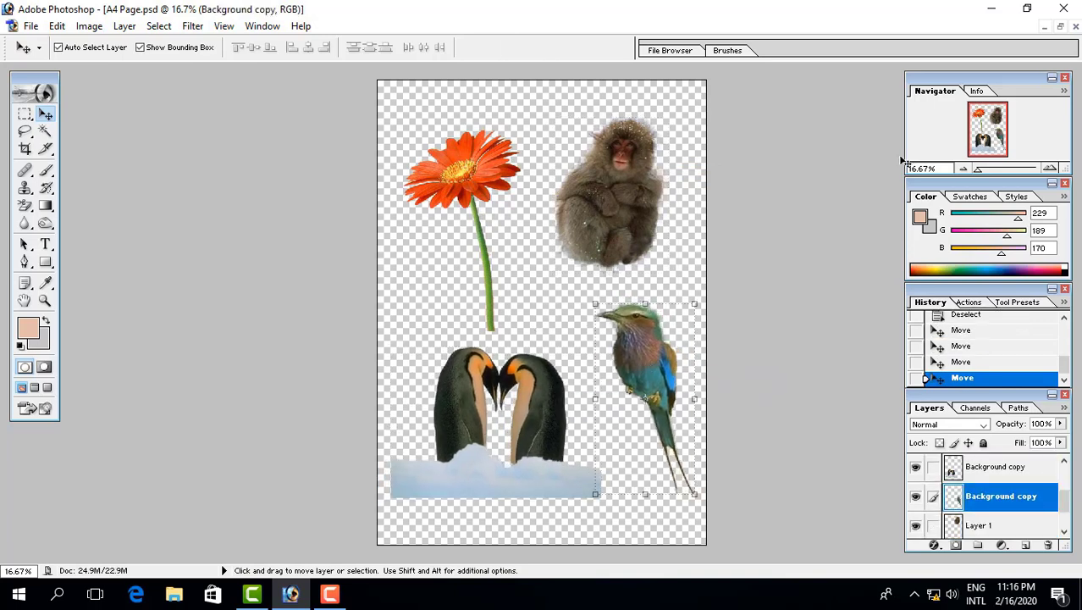
Bring the gerbera photo 21 c.JPG forward and maximize it to fill the workspace
{"action": "left_click", "coordinate": [1063, 28]}
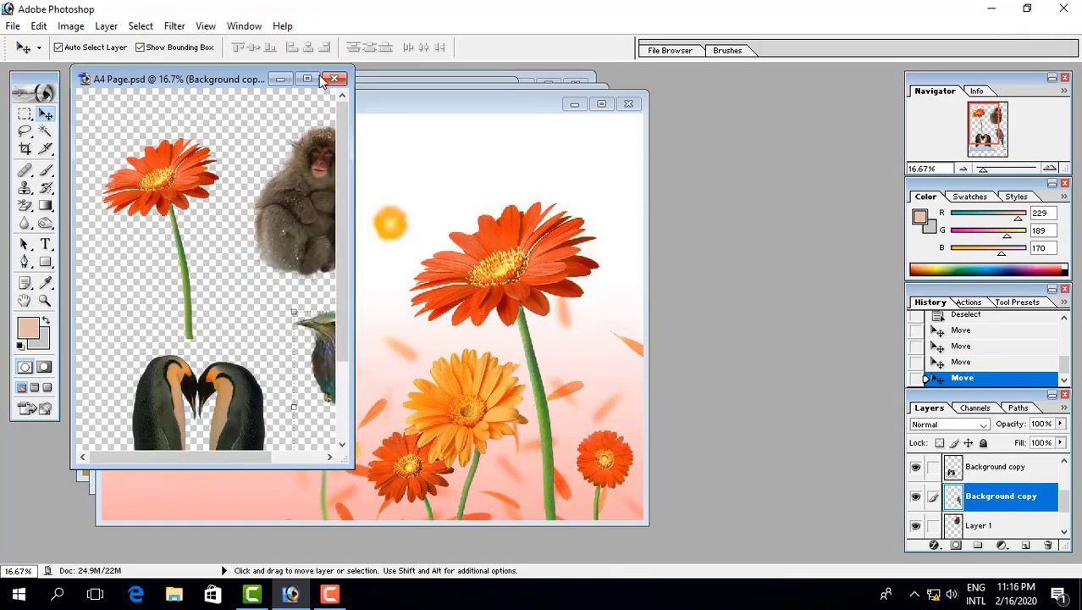
{"action": "left_click", "coordinate": [429, 104]}
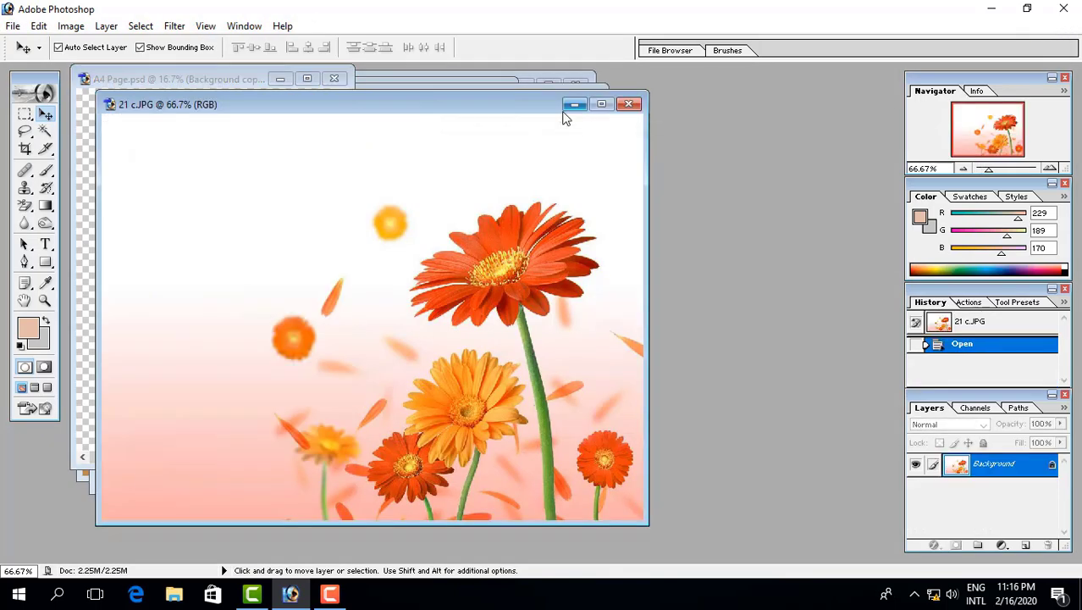
{"action": "left_click_drag", "start_coordinate": [407, 111], "coordinate": [505, 117]}
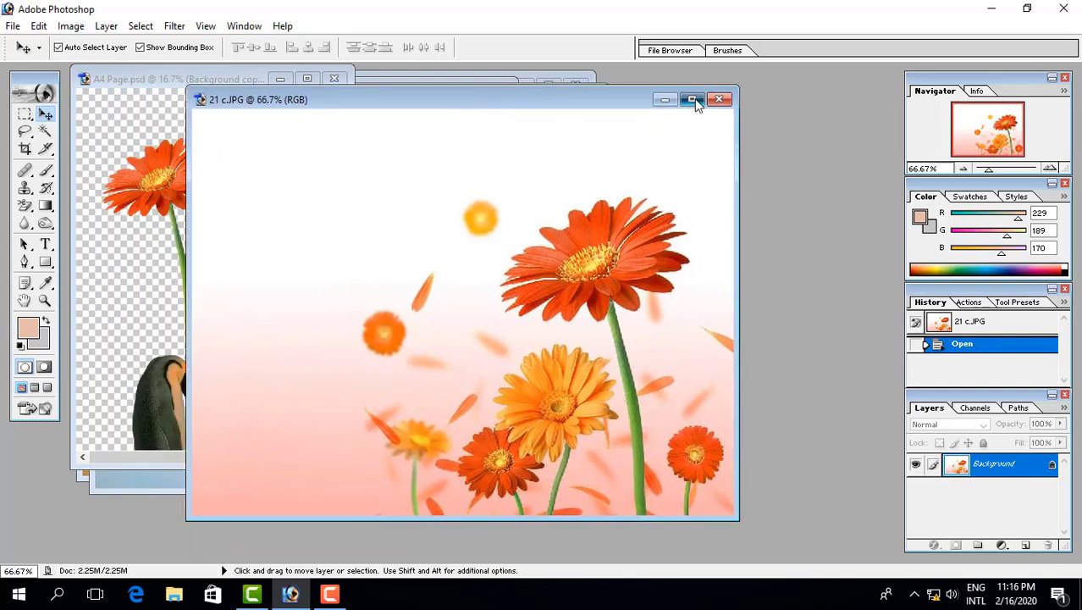
{"action": "left_click", "coordinate": [690, 98]}
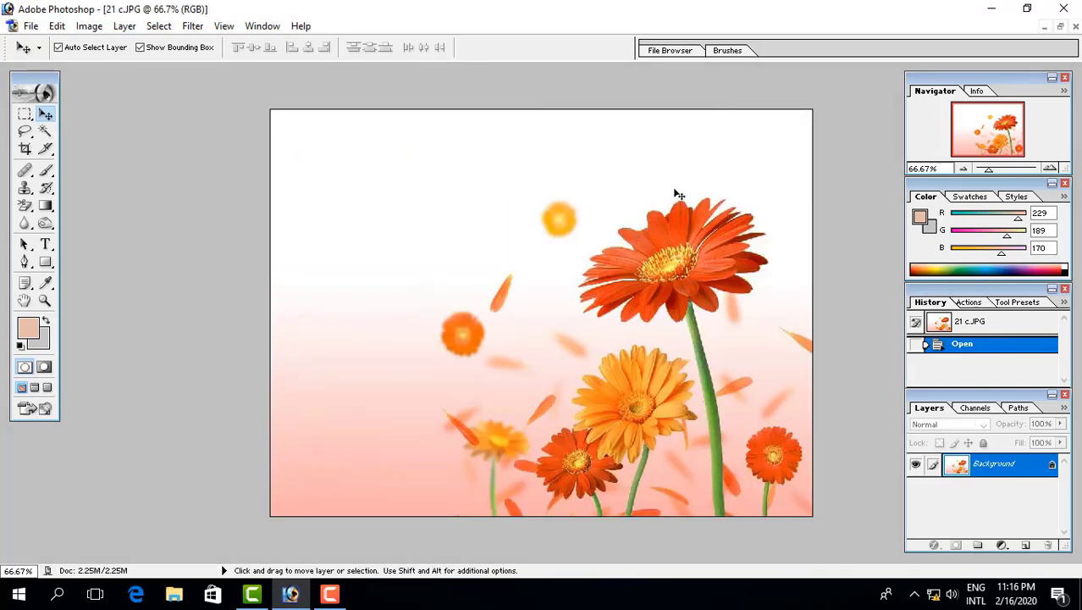
{"action": "key", "text": "ctrl+plus"}
{"action": "key", "text": "ctrl+minus"}
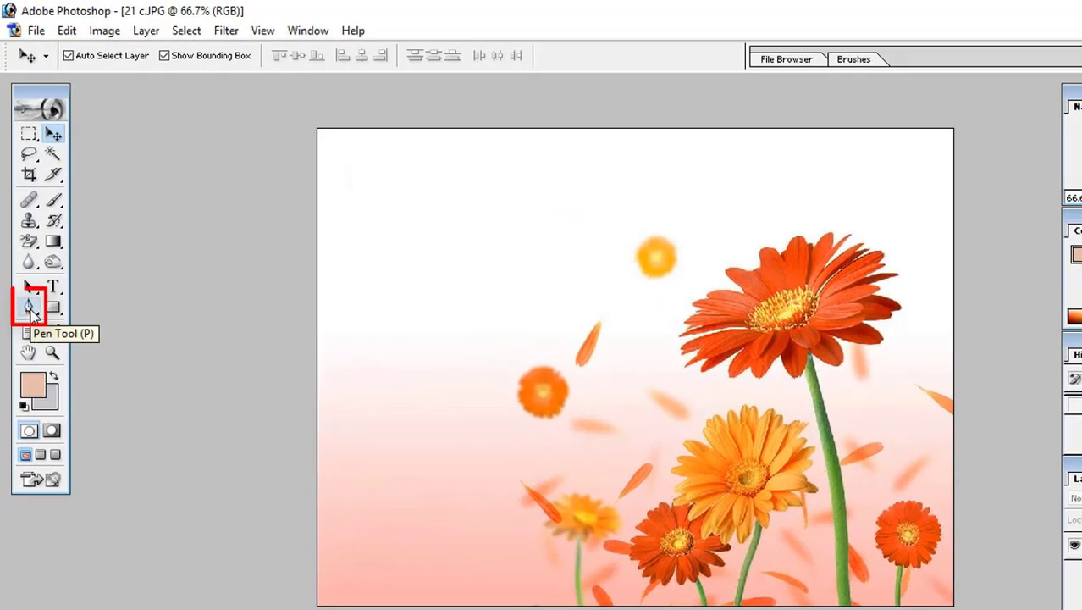
Select the standard Pen Tool and set the photo view back to 66.7%
{"action": "left_click", "coordinate": [30, 310]}
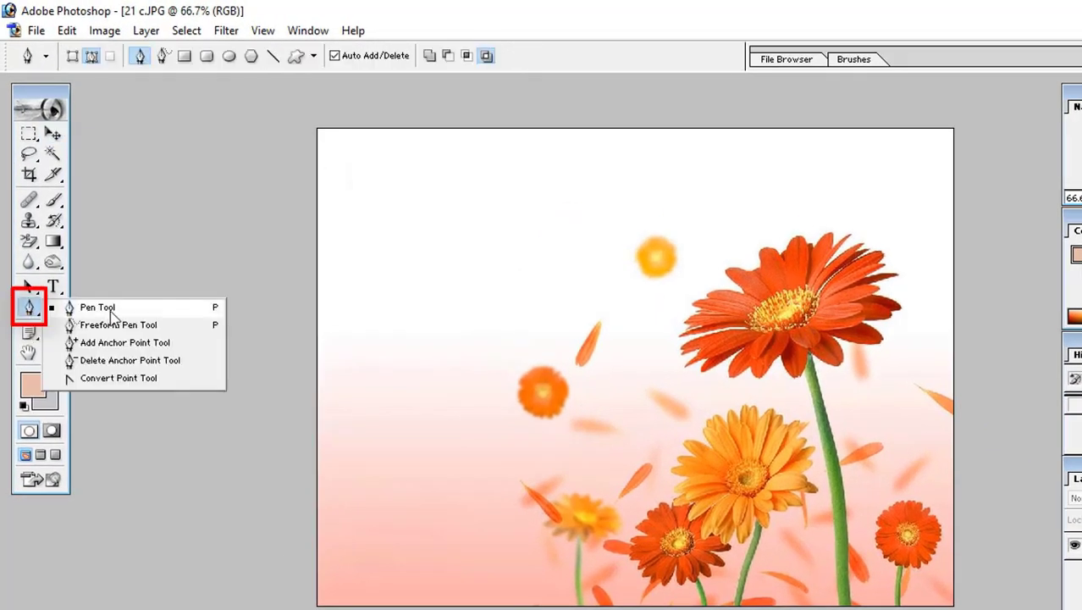
{"action": "left_click", "coordinate": [110, 310]}
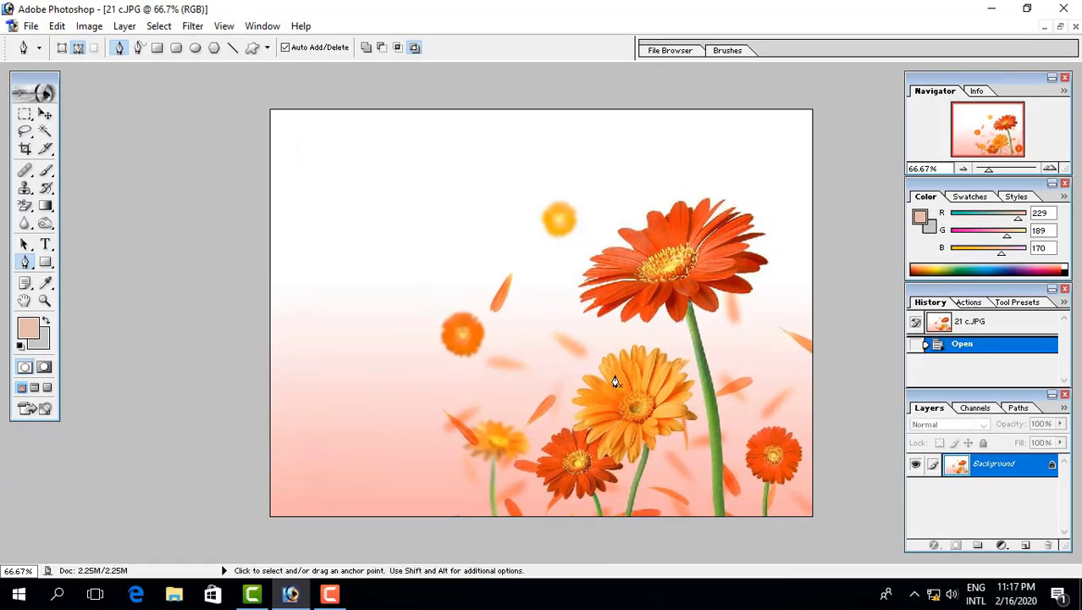
{"action": "key", "text": "ctrl+plus"}
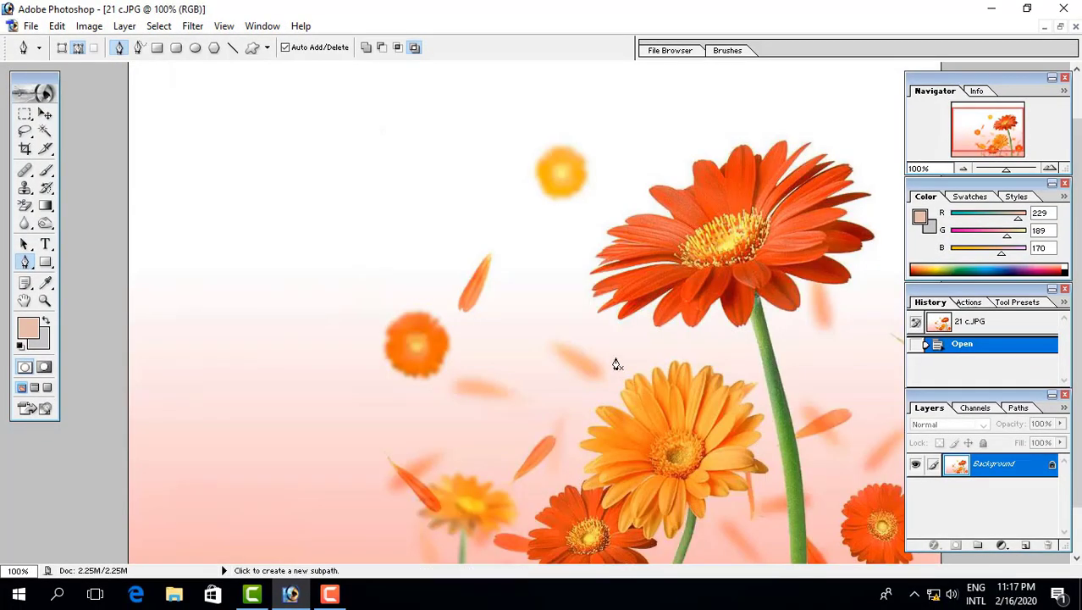
{"action": "scroll", "coordinate": [792, 367], "scroll_direction": "down", "scroll_amount": 2}
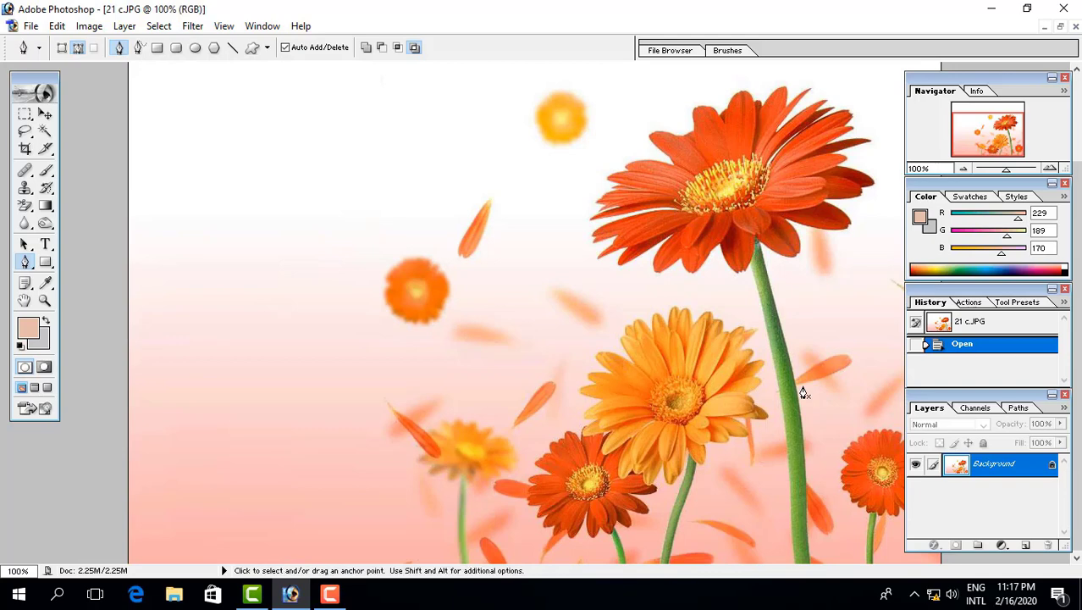
{"action": "key", "text": "ctrl+minus"}
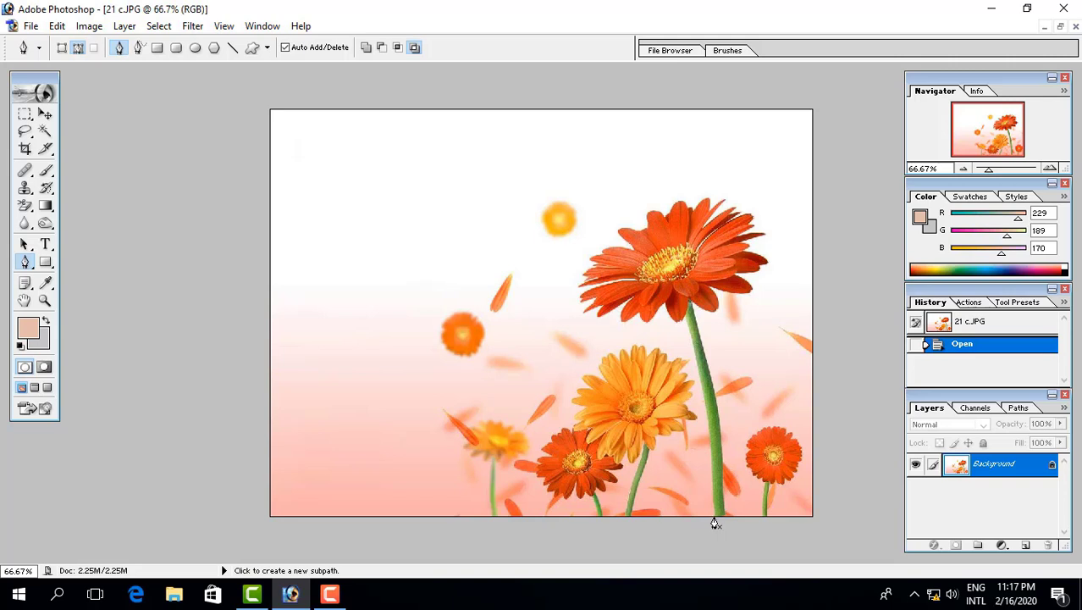
Place anchor points up the gerbera's stem to where it meets the petals
{"action": "left_click", "coordinate": [714, 517]}
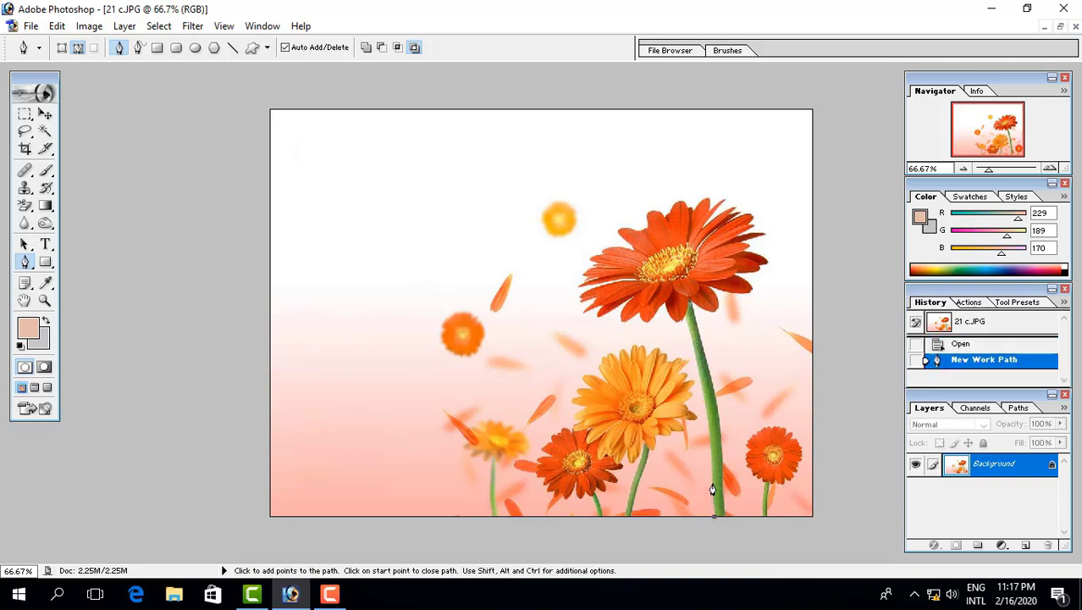
{"action": "left_click", "coordinate": [713, 483]}
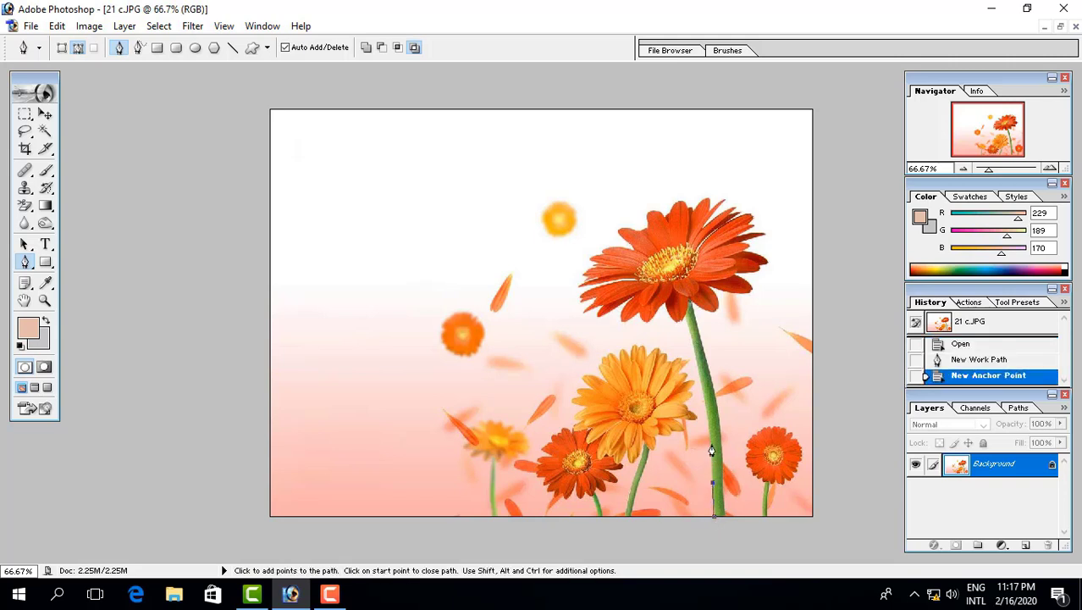
{"action": "left_click", "coordinate": [710, 441]}
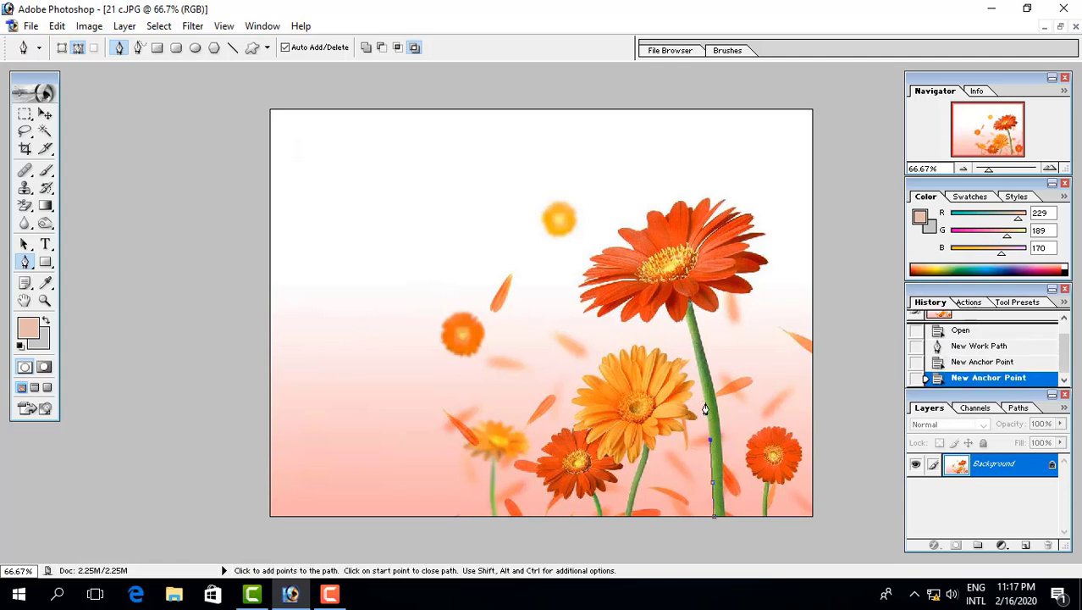
{"action": "left_click", "coordinate": [706, 402]}
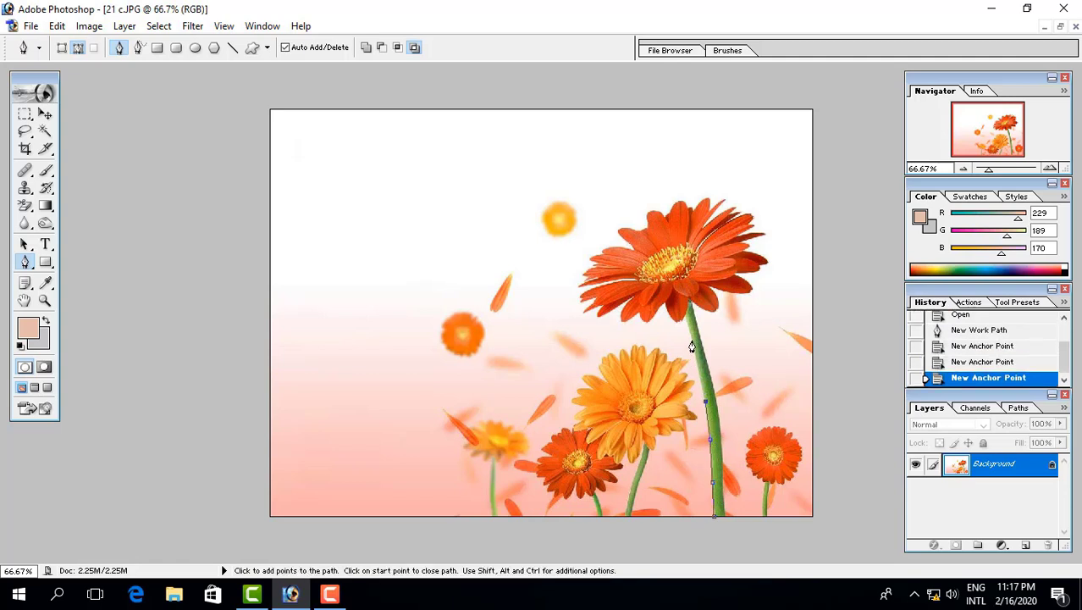
{"action": "left_click", "coordinate": [692, 342]}
{"action": "key", "text": "ctrl+plus"}
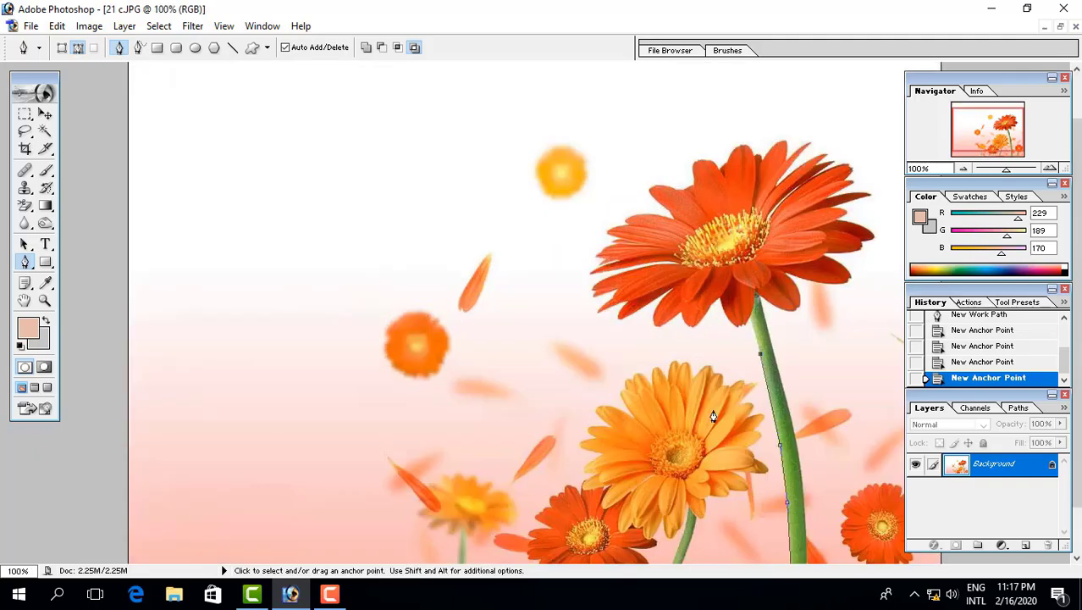
{"action": "left_click", "coordinate": [752, 324]}
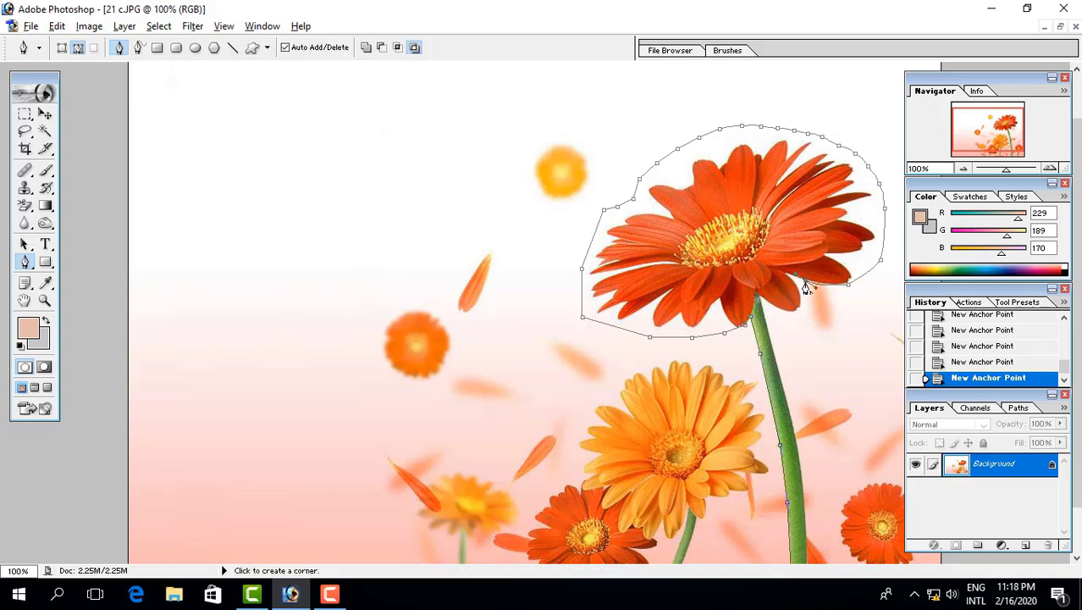
Continue the path along the petal edge and close it at the stem's base
{"action": "left_click", "coordinate": [806, 288]}
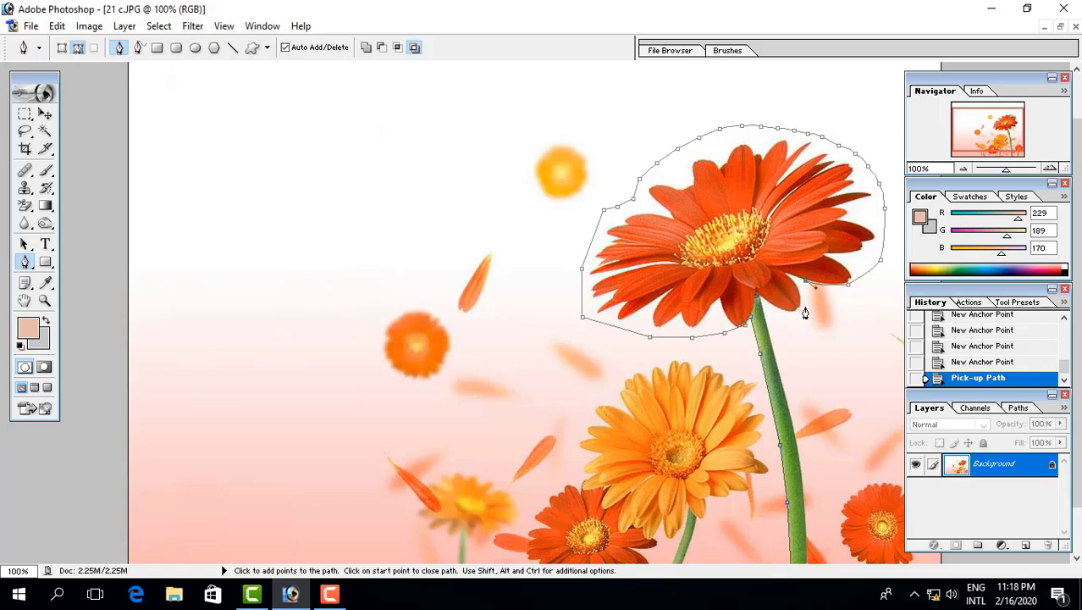
{"action": "left_click", "coordinate": [805, 312]}
{"action": "scroll", "coordinate": [797, 475], "scroll_direction": "down", "scroll_amount": 1}
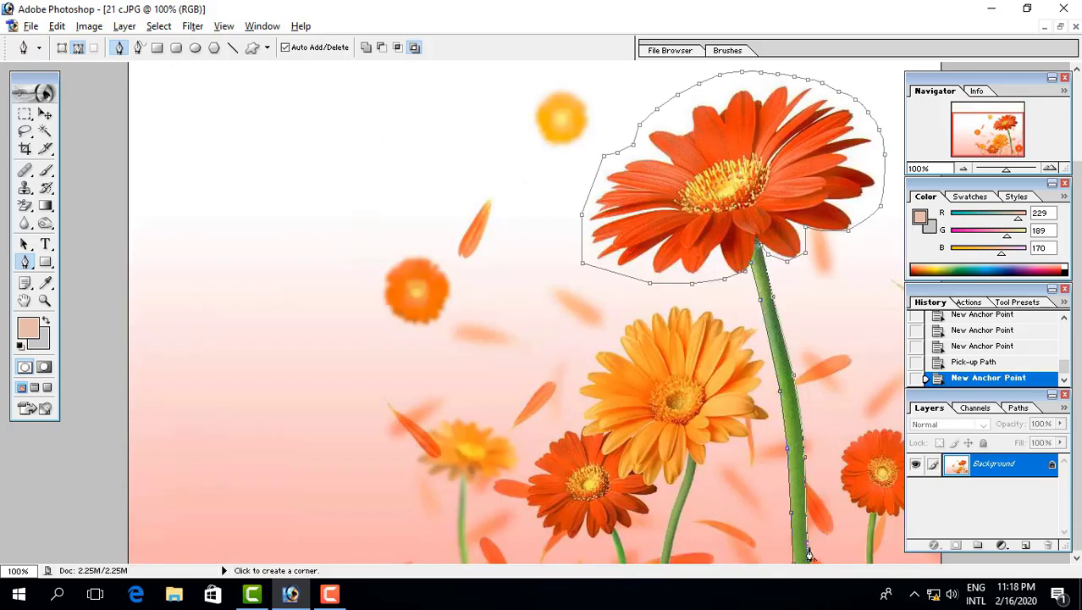
{"action": "left_click", "coordinate": [809, 568]}
{"action": "left_click", "coordinate": [810, 569]}
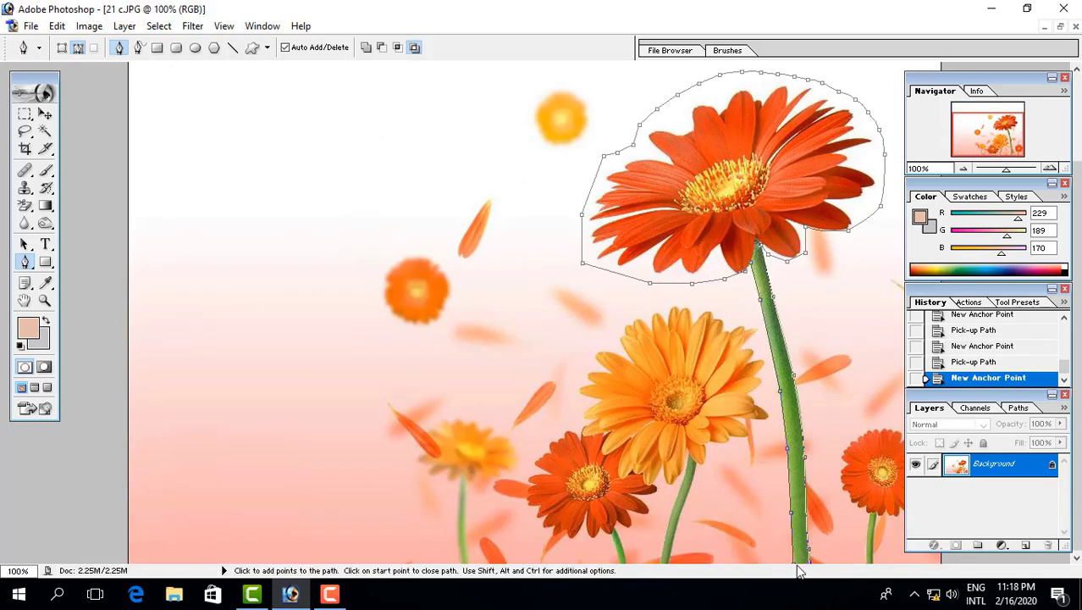
{"action": "left_click", "coordinate": [797, 569]}
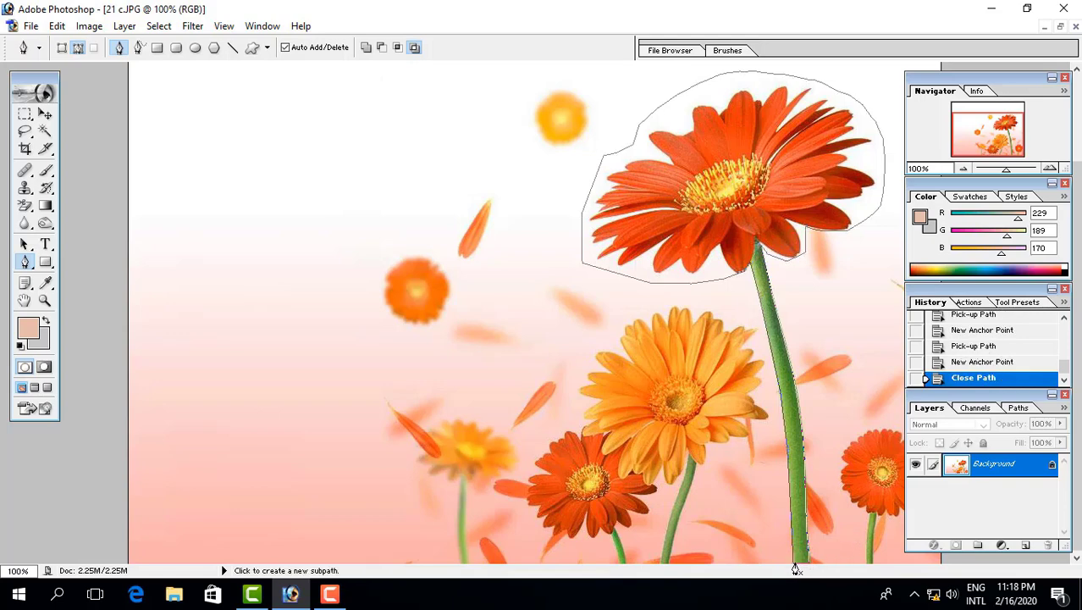
Re-close the path, load it as a selection, invert it, and delete everything outside the gerbera
{"action": "key", "text": "ctrl+z"}
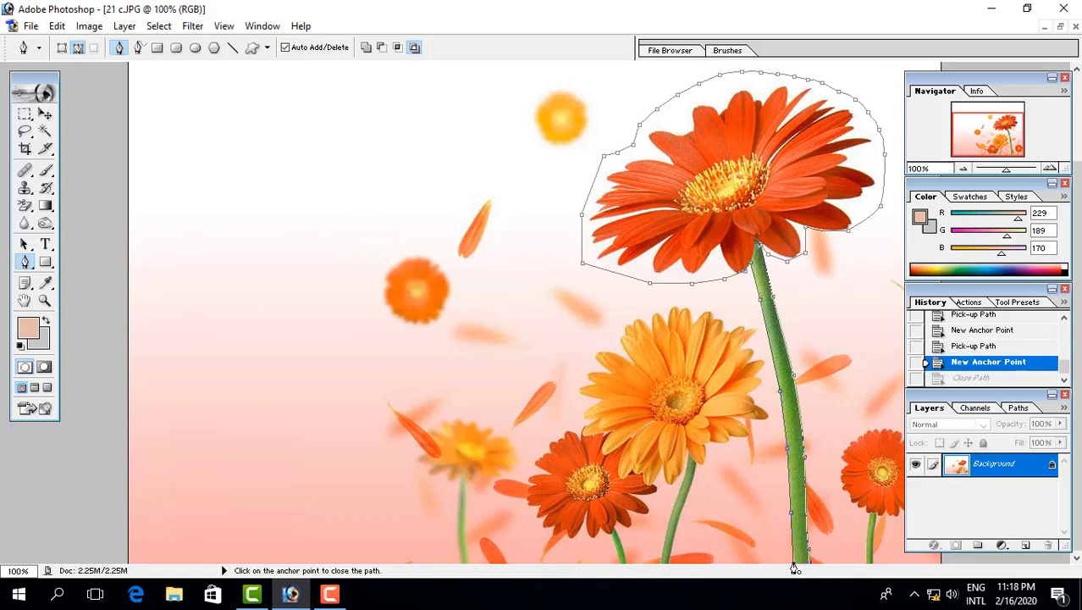
{"action": "left_click", "coordinate": [795, 565]}
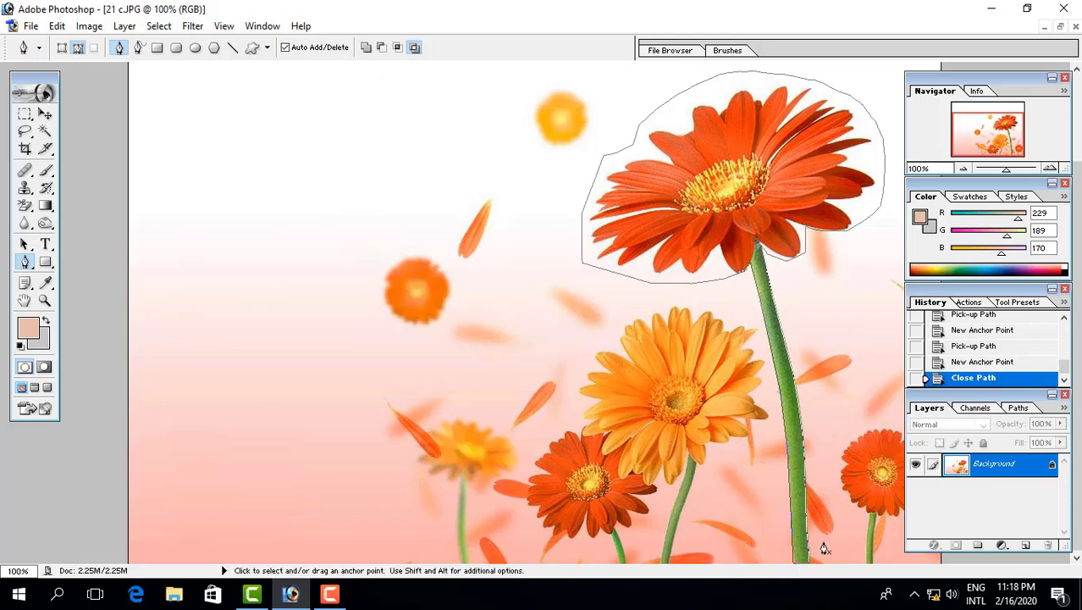
{"action": "key", "text": "ctrl+Return"}
{"action": "key", "text": "ctrl+minus"}
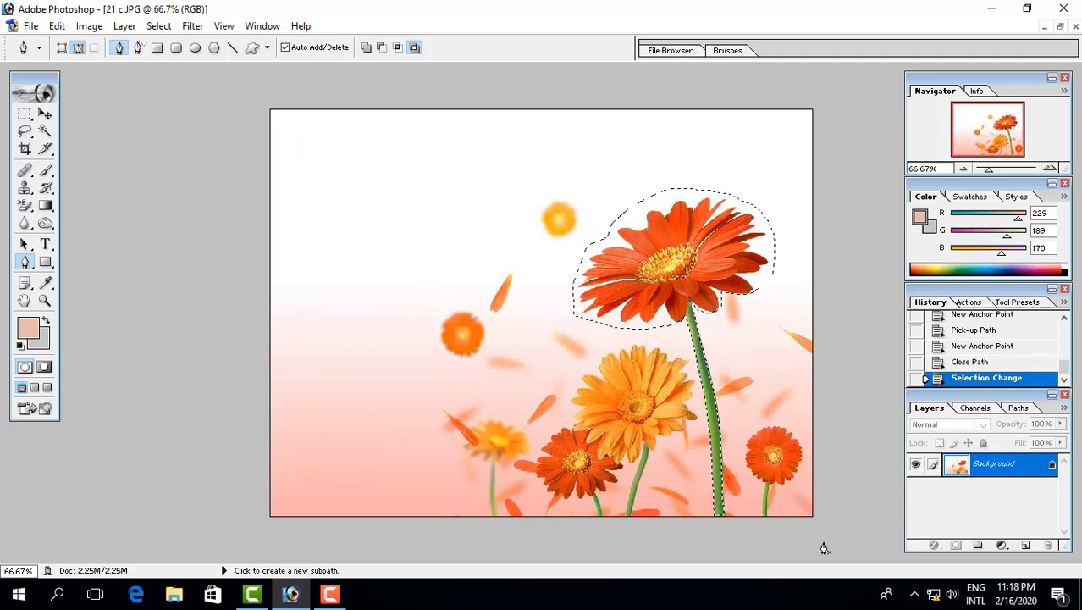
{"action": "key", "text": "ctrl+shift+i"}
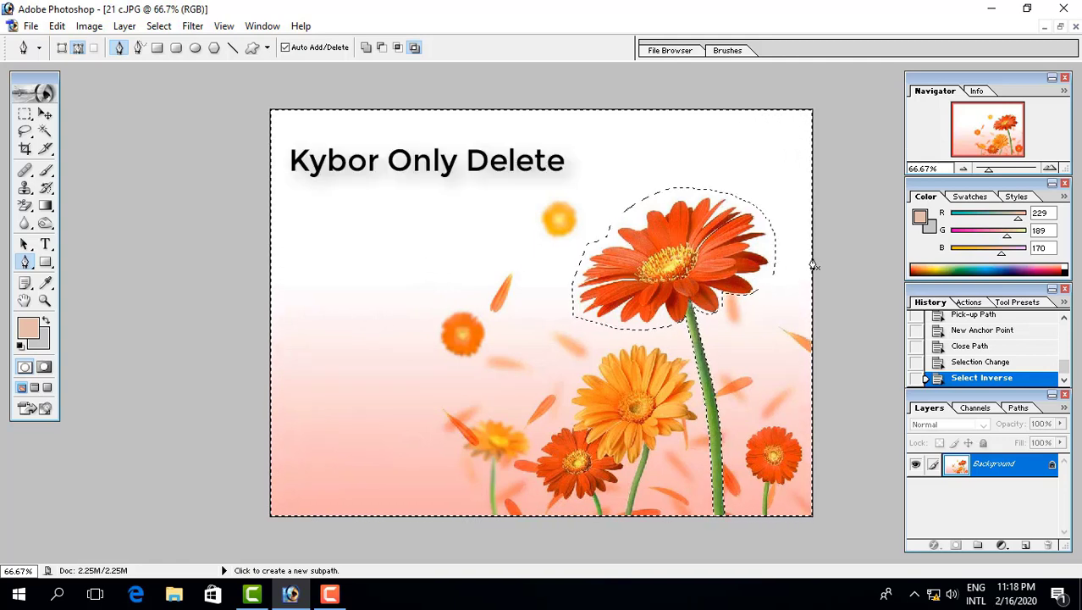
{"action": "key", "text": "Delete"}
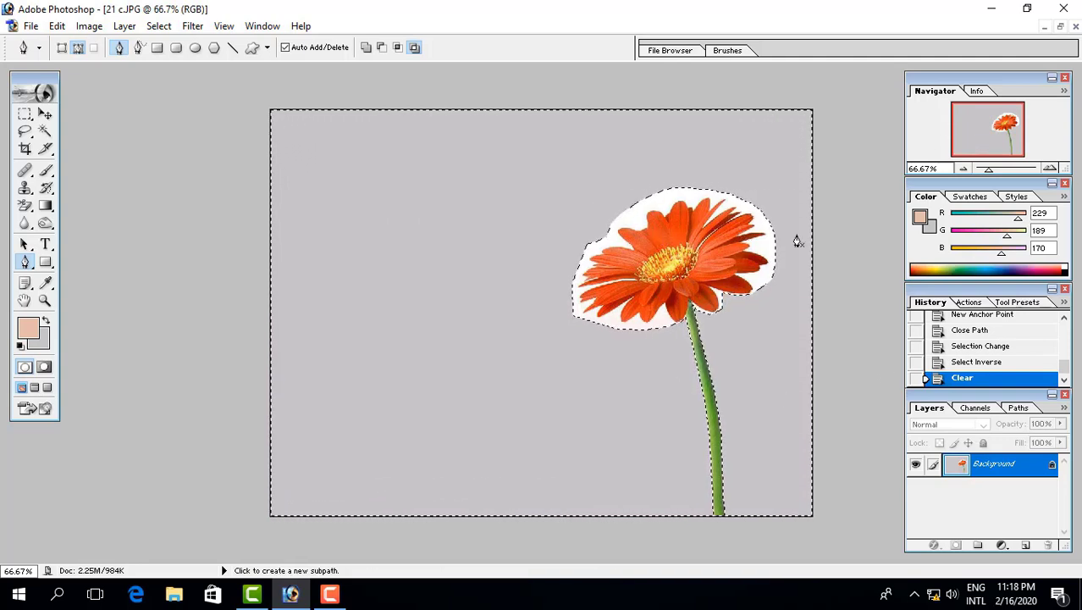
Pick a light pink-violet background colour and undo the earlier Clear
{"action": "left_click", "coordinate": [47, 337]}
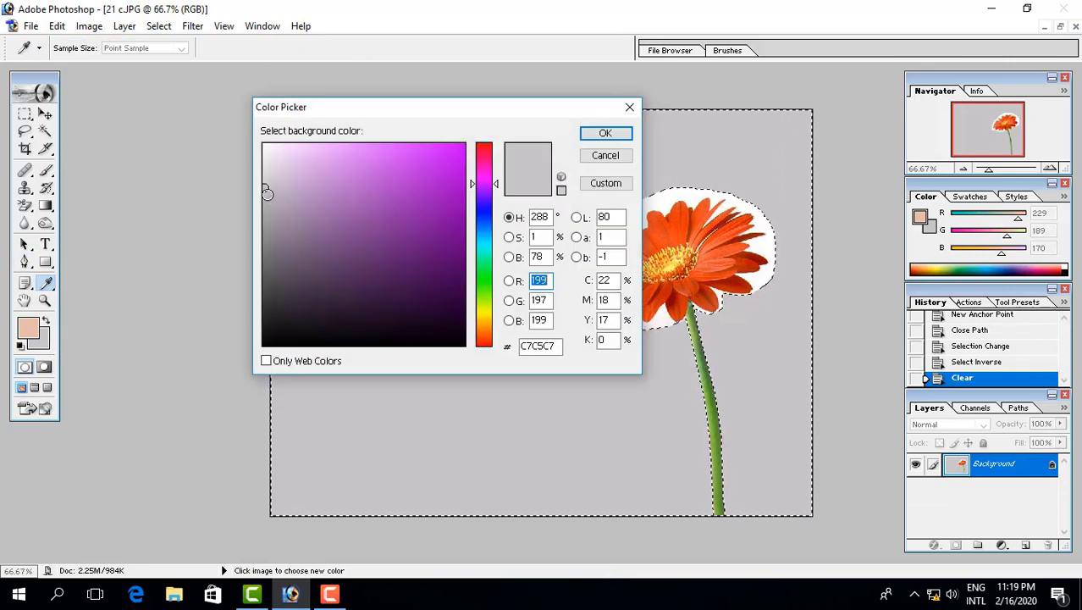
{"action": "mouse_move", "coordinate": [267, 195]}
{"action": "left_mouse_down"}
{"action": "mouse_move", "coordinate": [267, 153]}
{"action": "mouse_move", "coordinate": [362, 148]}
{"action": "left_mouse_up"}
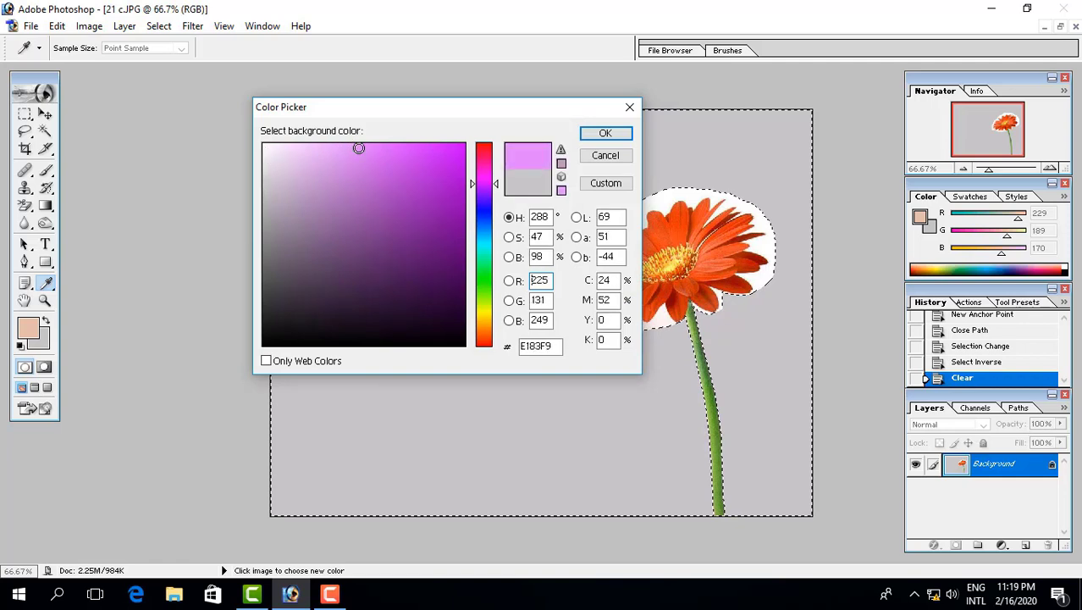
{"action": "left_click", "coordinate": [606, 133]}
{"action": "key", "text": "ctrl+z"}
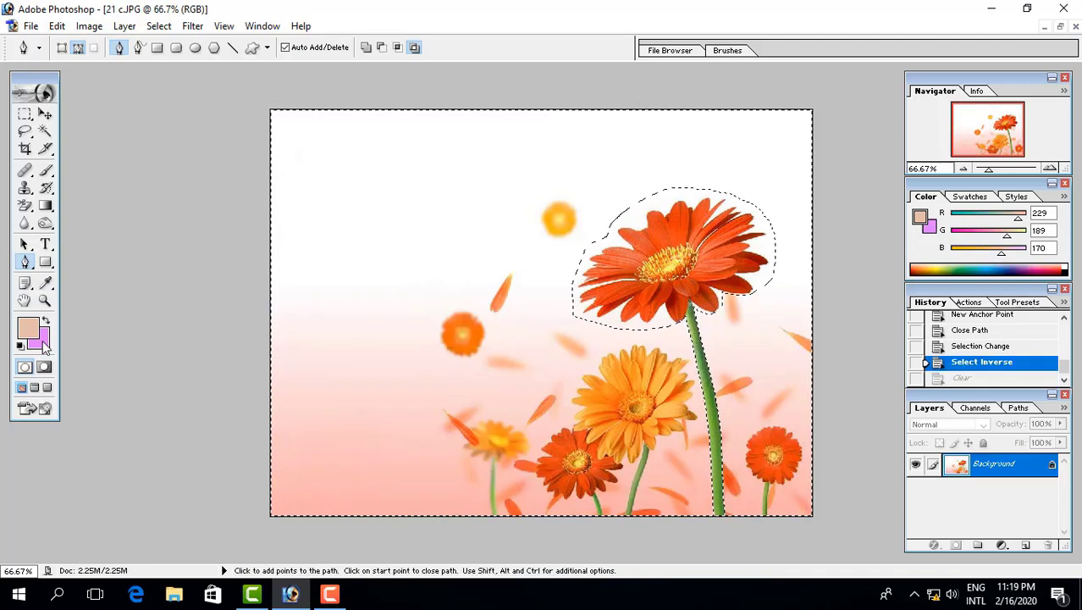
Refine the background colour to a more saturated pink-violet, E071FC
{"action": "left_click", "coordinate": [45, 282]}
{"action": "left_click", "coordinate": [38, 337]}
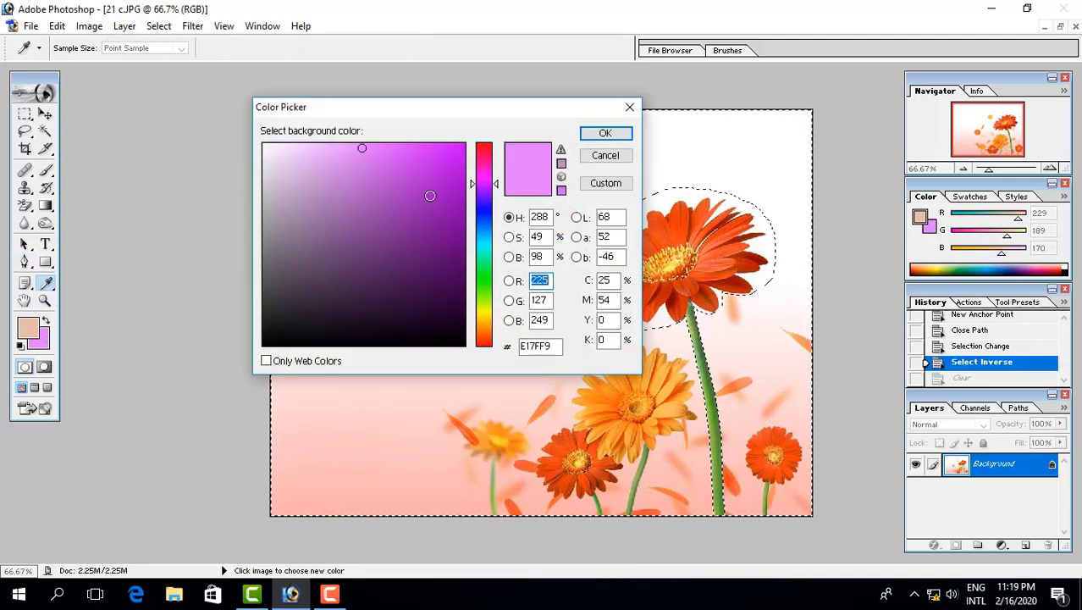
{"action": "left_click", "coordinate": [374, 145]}
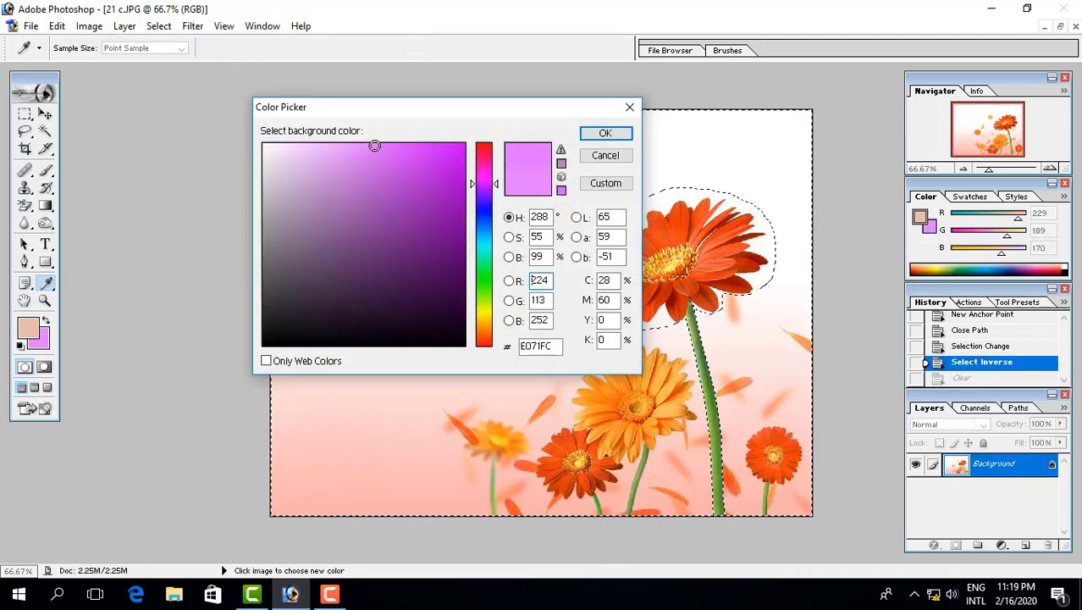
{"action": "left_click", "coordinate": [606, 132]}
{"action": "key", "text": "p"}
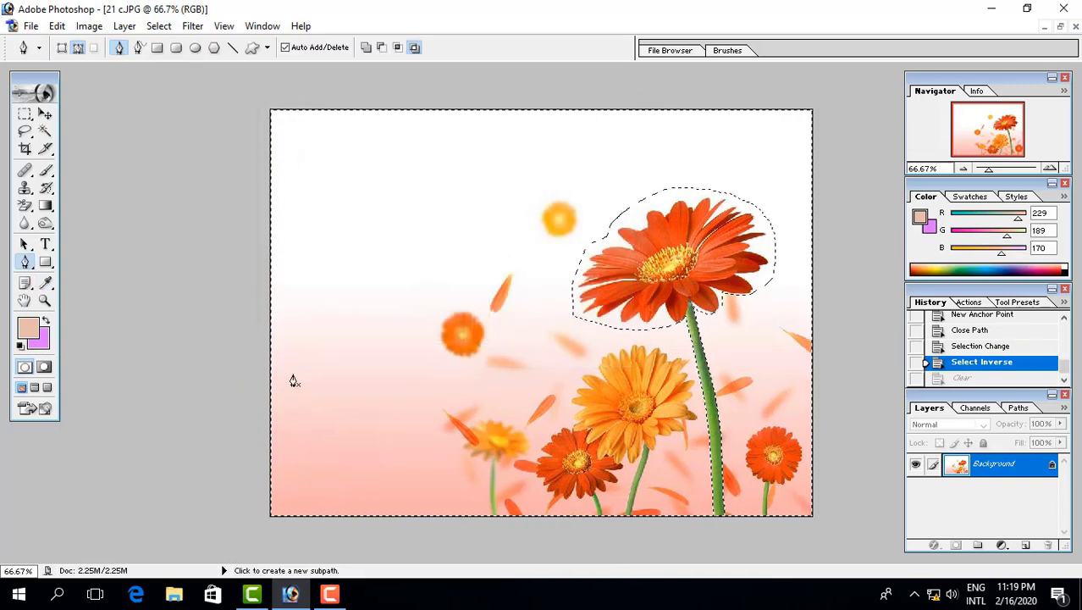
Fill the area around the gerbera with pink-violet, drop the selection, and view at 100%
{"action": "key", "text": "Delete"}
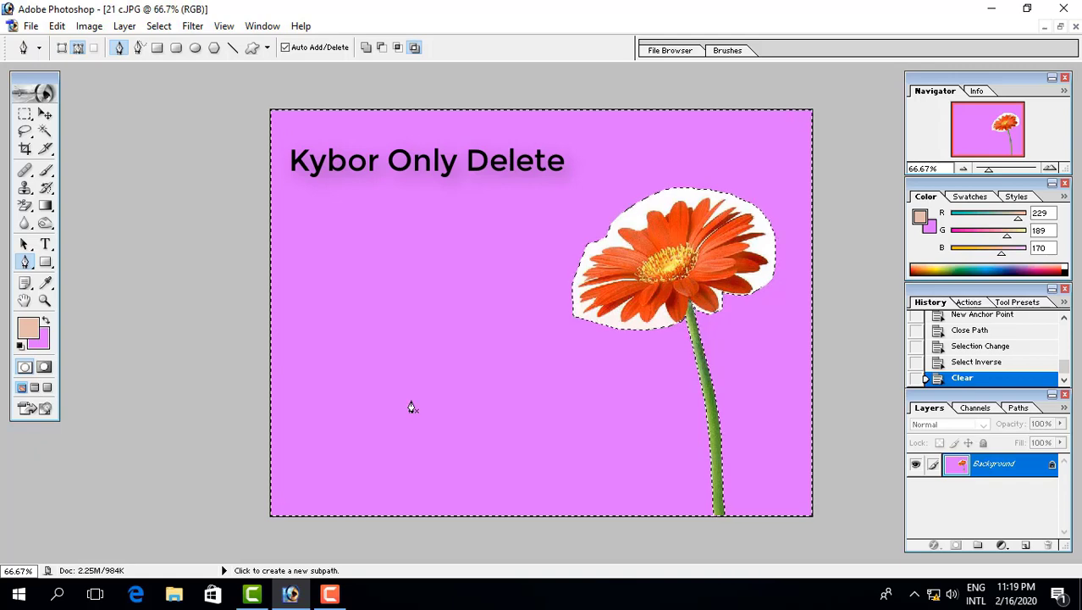
{"action": "key", "text": "ctrl+d"}
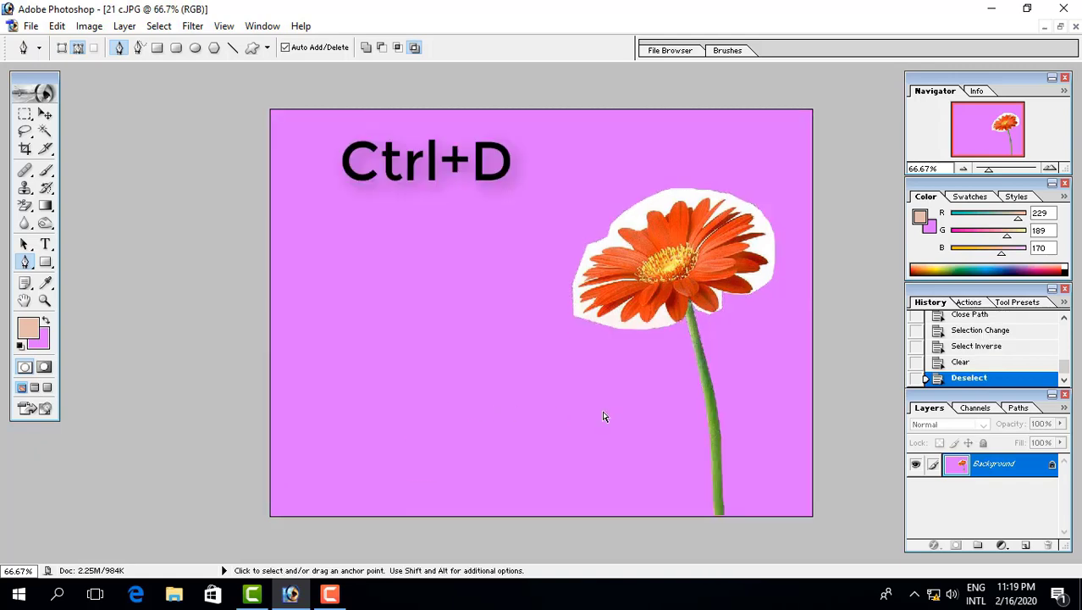
{"action": "key", "text": "ctrl+plus"}
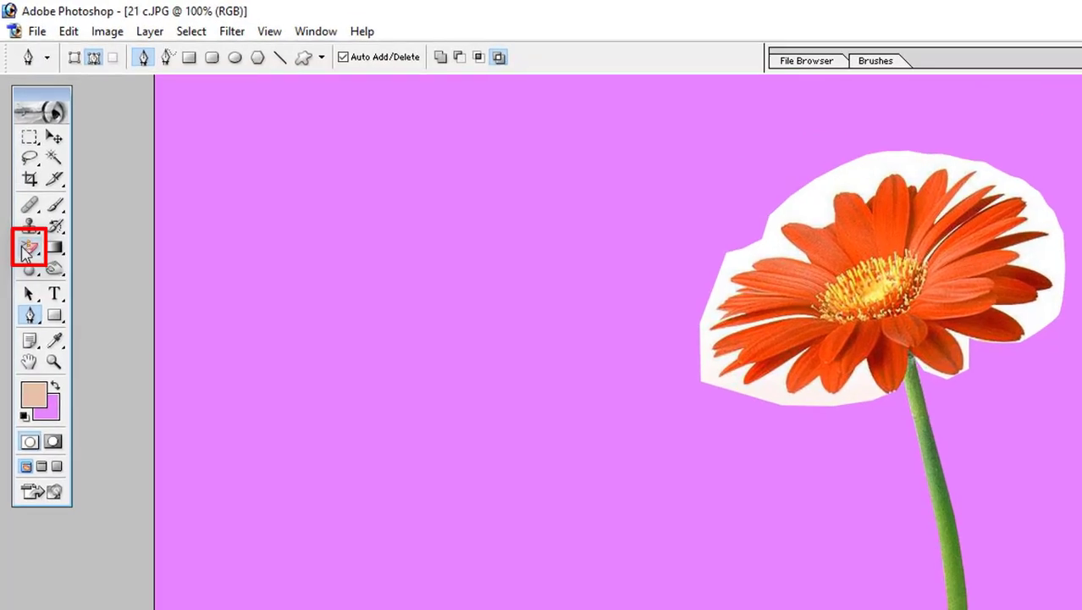
{"action": "left_click", "coordinate": [28, 245]}
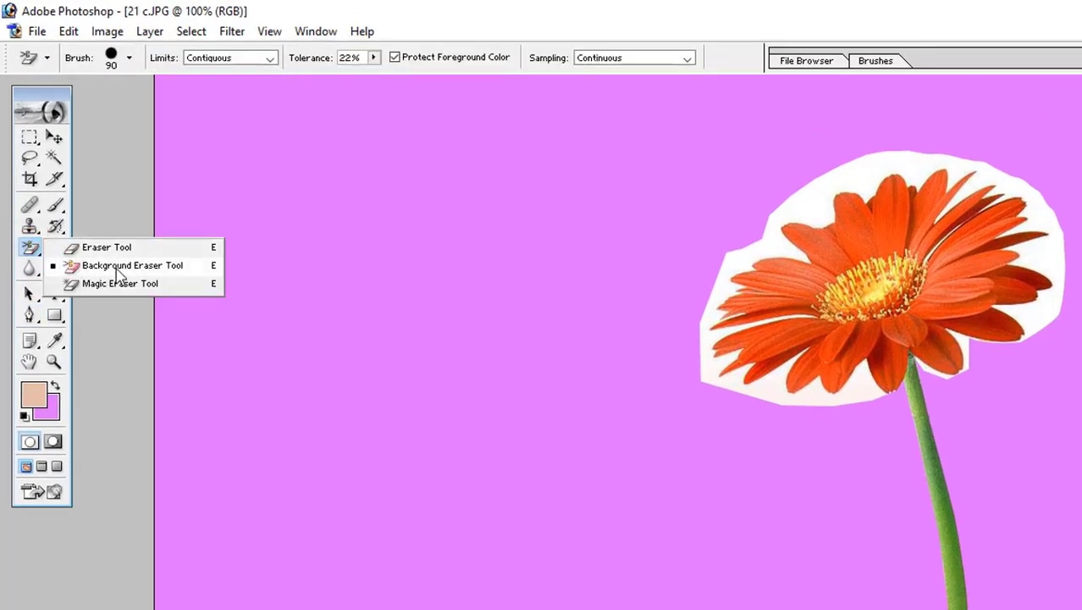
Give the Background Eraser a 99 px brush, Contiguous limits, 22% tolerance and Continuous sampling
{"action": "left_click", "coordinate": [175, 265]}
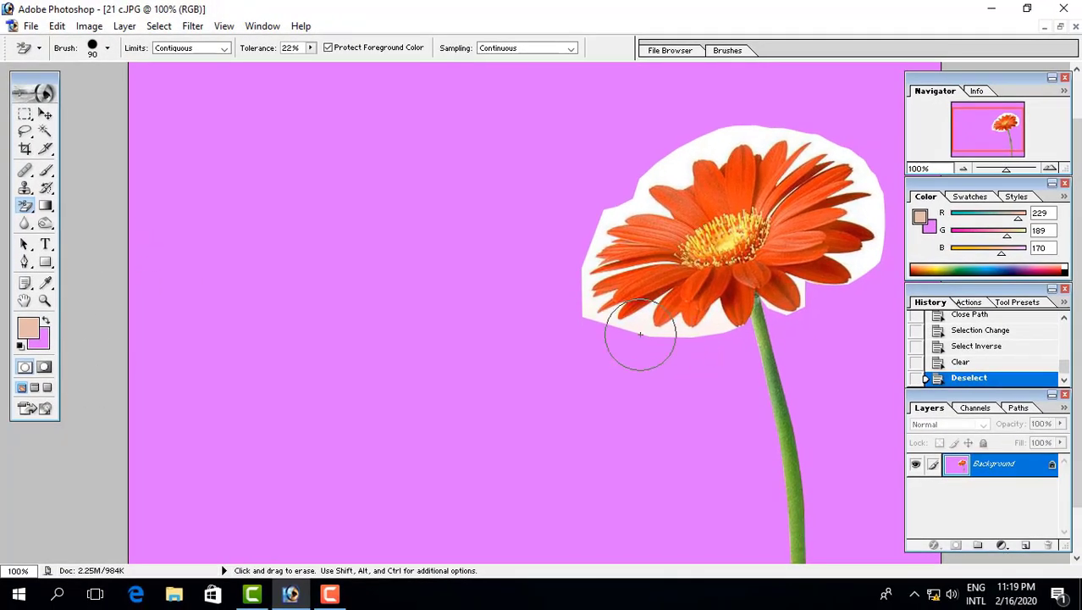
{"action": "left_click", "coordinate": [109, 50]}
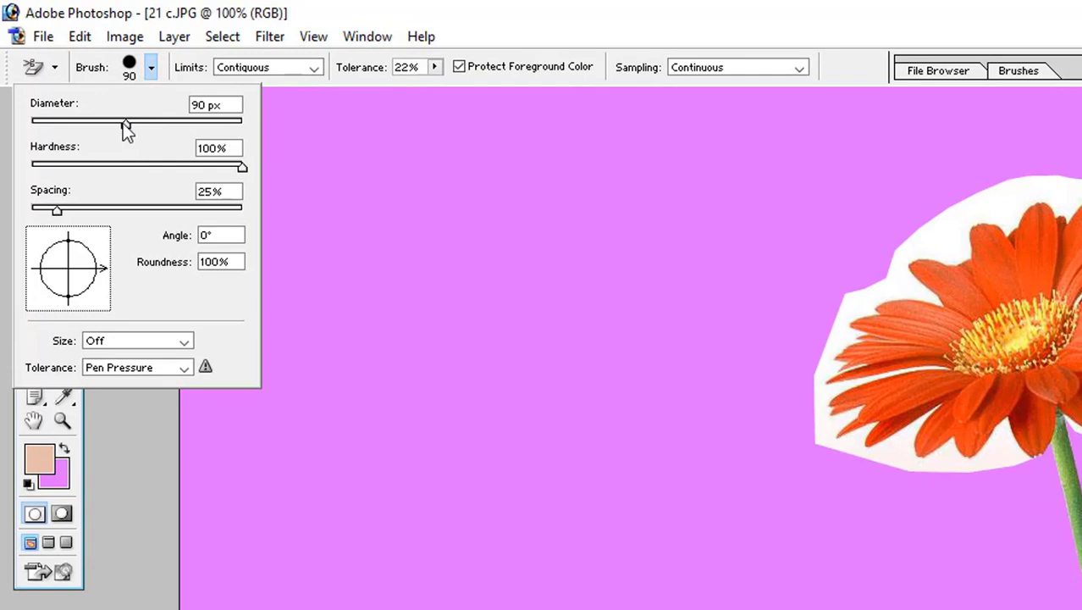
{"action": "left_click_drag", "start_coordinate": [123, 122], "coordinate": [135, 128]}
{"action": "left_click", "coordinate": [314, 70]}
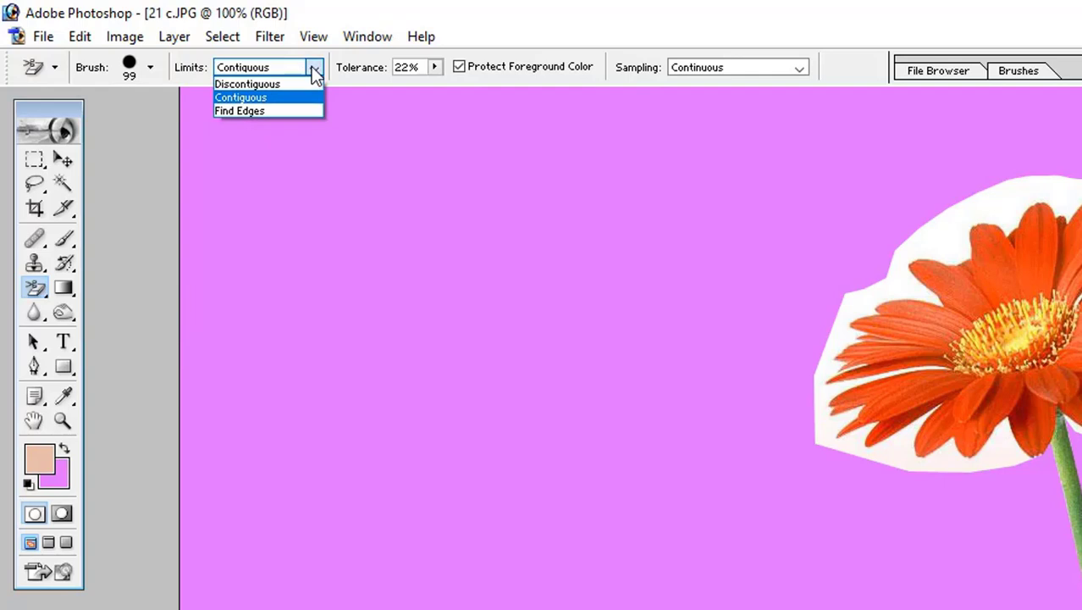
{"action": "left_click", "coordinate": [315, 73]}
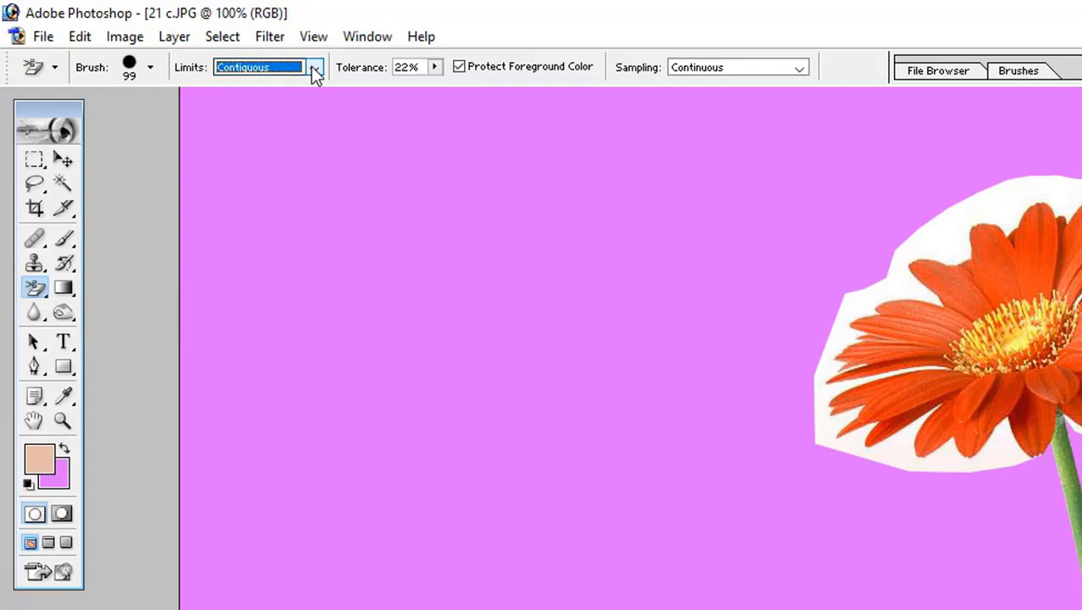
{"action": "left_click", "coordinate": [435, 69]}
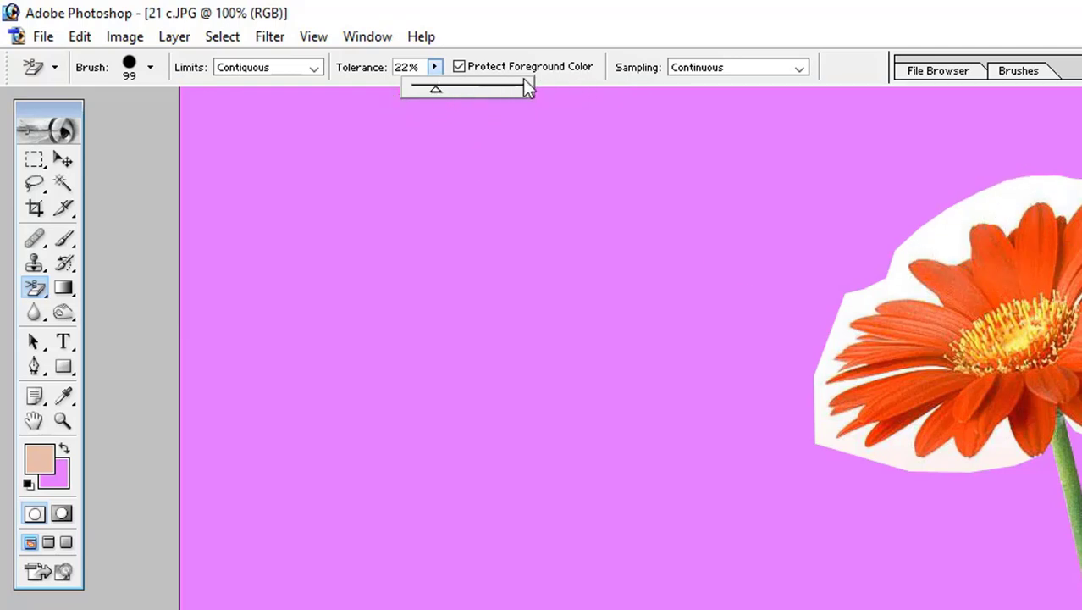
{"action": "left_click", "coordinate": [584, 74]}
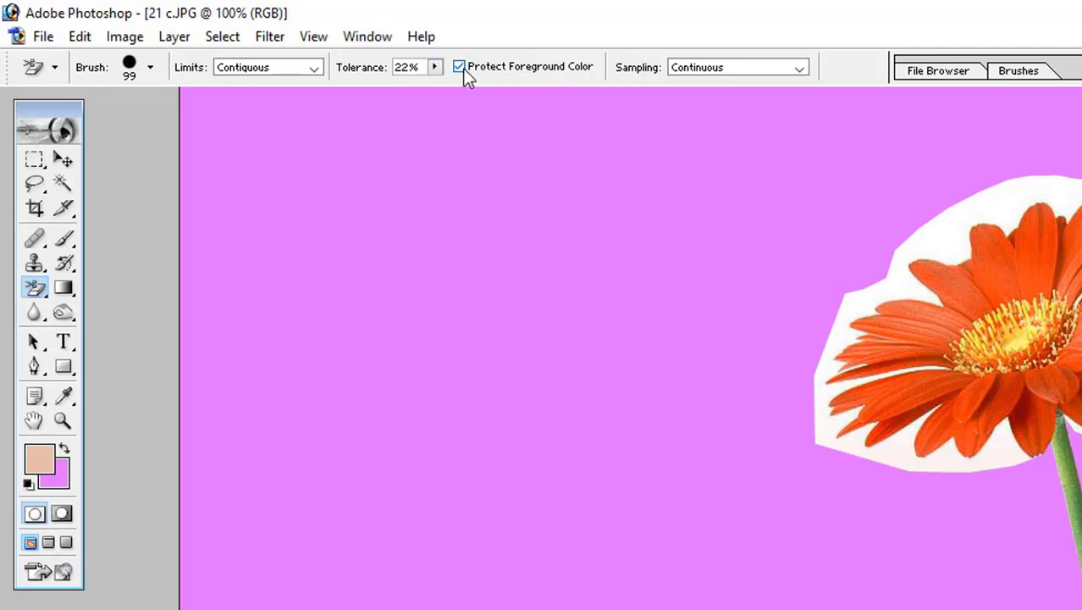
{"action": "left_click", "coordinate": [801, 73]}
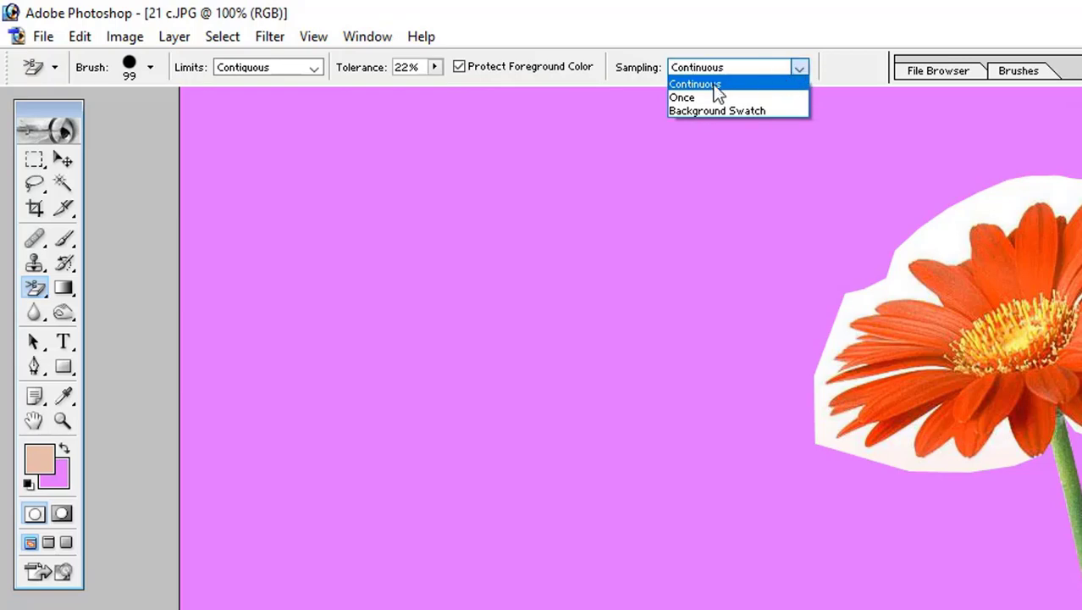
{"action": "left_click", "coordinate": [803, 67]}
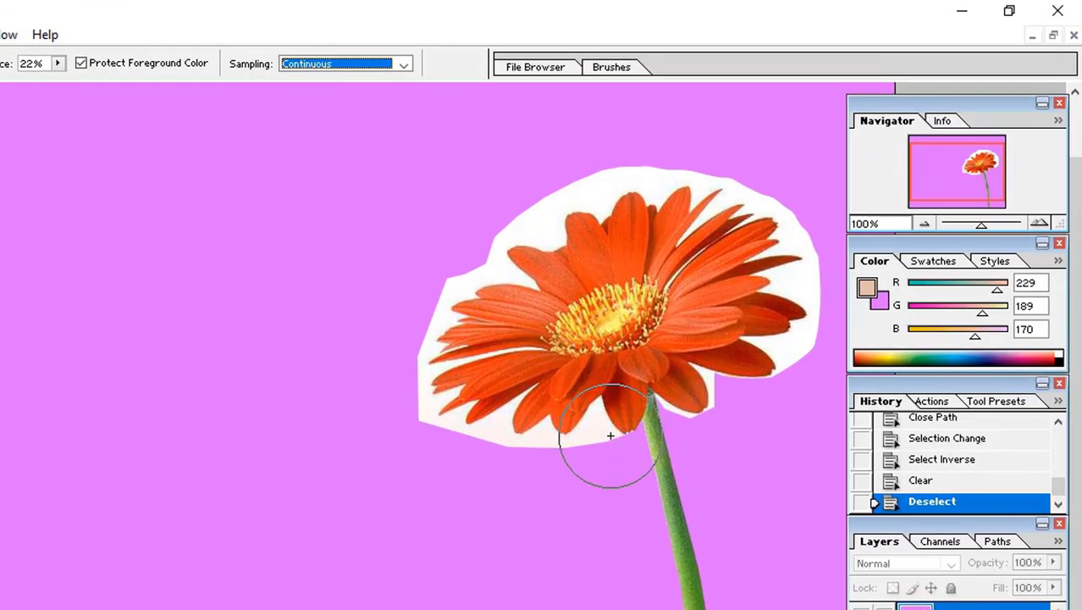
Erase the white halo below and left of the gerbera's lower petals, undoing one bad stroke
{"action": "left_click", "coordinate": [610, 435]}
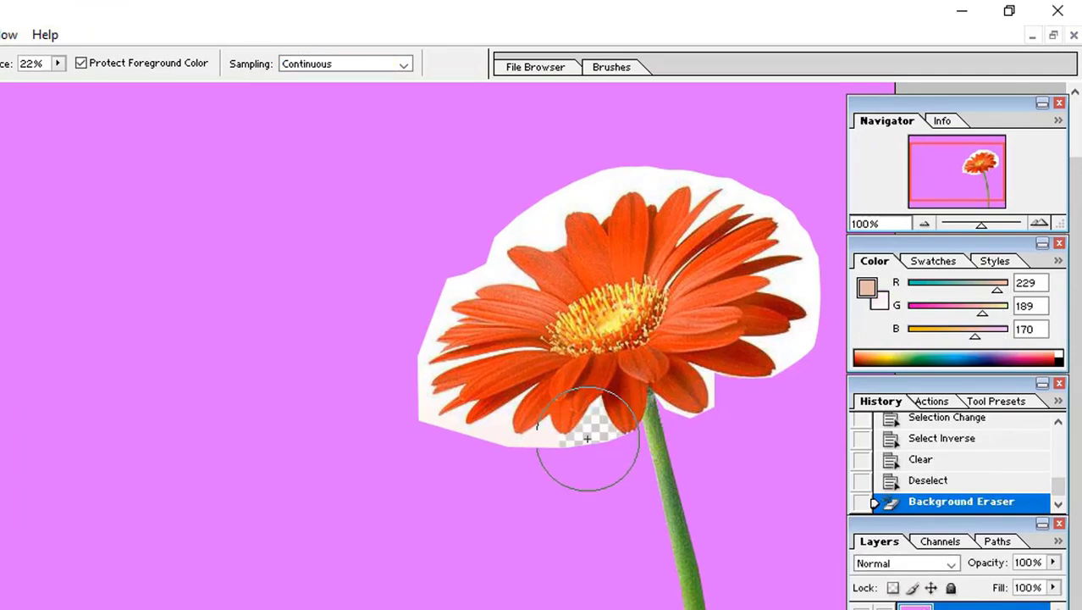
{"action": "left_click", "coordinate": [555, 437]}
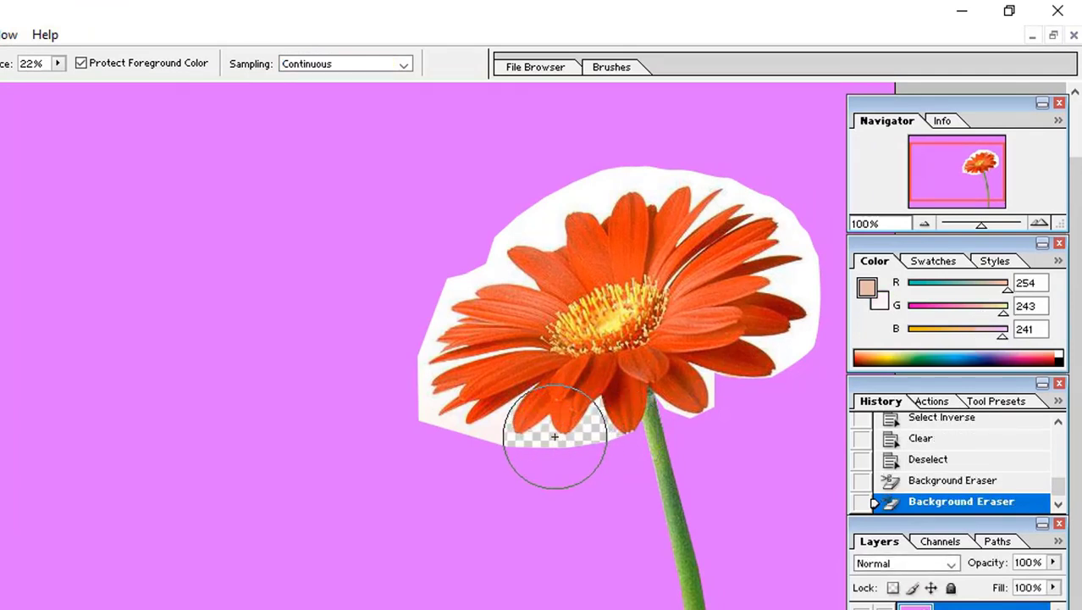
{"action": "left_click_drag", "start_coordinate": [555, 437], "coordinate": [508, 442]}
{"action": "left_click", "coordinate": [487, 430]}
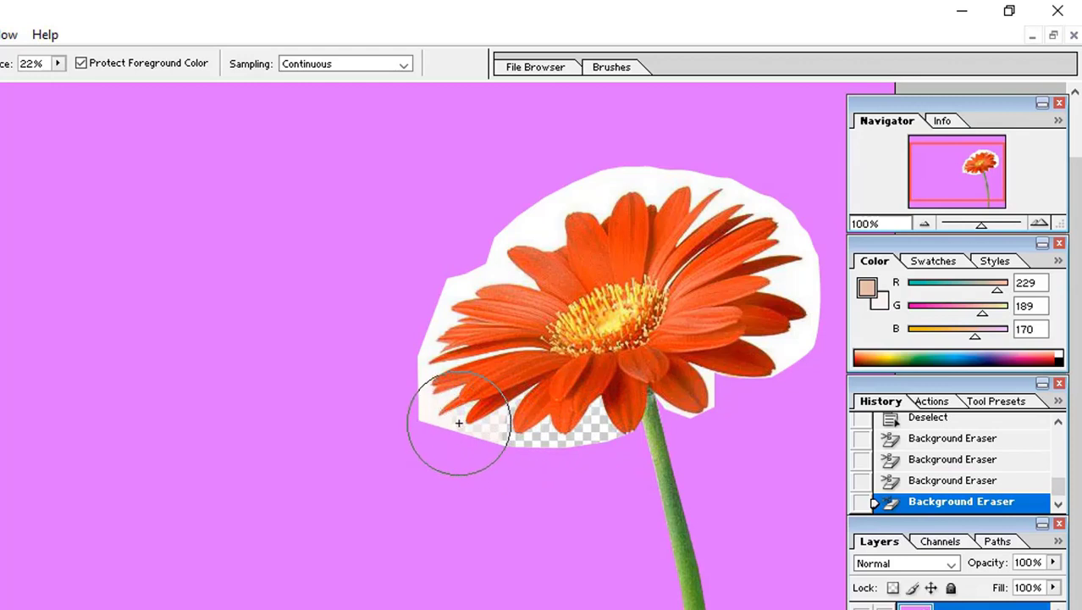
{"action": "left_click_drag", "start_coordinate": [432, 411], "coordinate": [431, 398]}
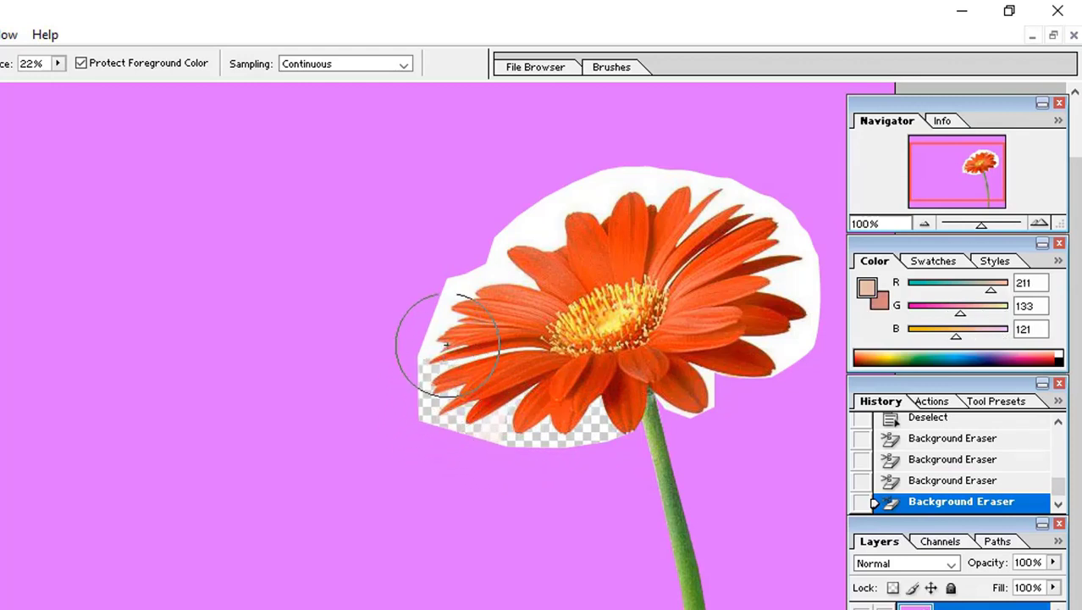
{"action": "left_click_drag", "start_coordinate": [447, 343], "coordinate": [447, 314]}
{"action": "key", "text": "ctrl+z"}
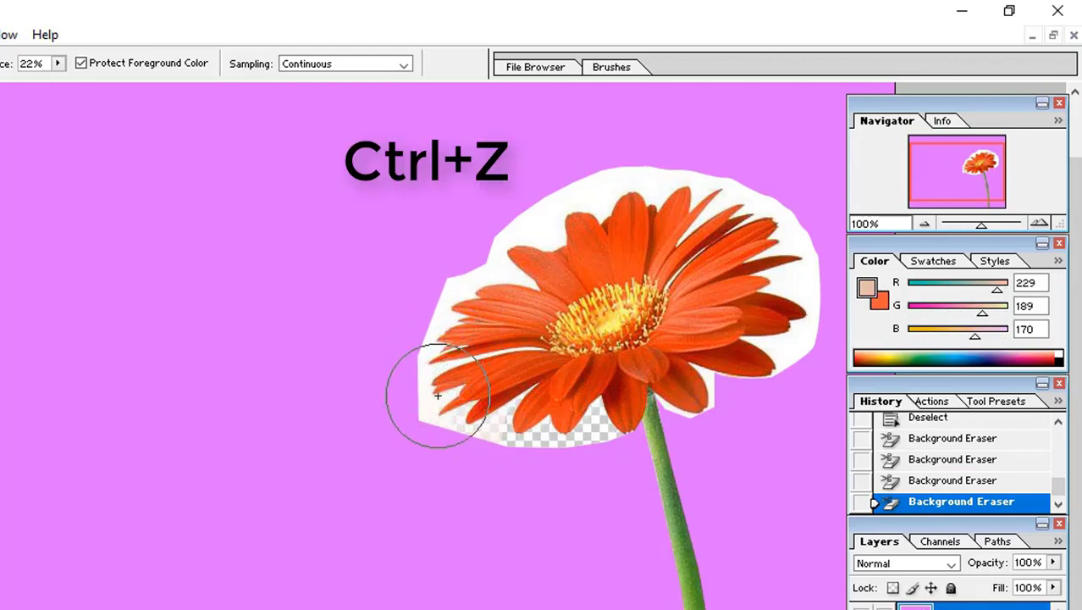
Erase the remaining halo on the flower's upper-left and right sides, ending at 66.7% zoom
{"action": "mouse_move", "coordinate": [496, 446]}
{"action": "left_mouse_down"}
{"action": "mouse_move", "coordinate": [495, 434]}
{"action": "mouse_move", "coordinate": [431, 408]}
{"action": "mouse_move", "coordinate": [462, 361]}
{"action": "mouse_move", "coordinate": [505, 350]}
{"action": "left_mouse_up"}
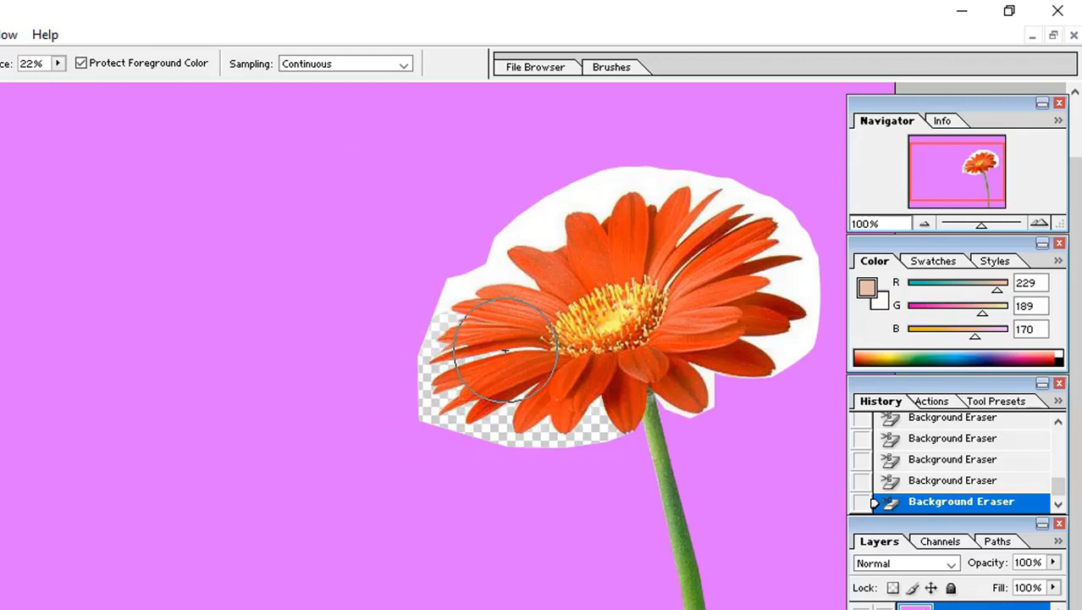
{"action": "mouse_move", "coordinate": [506, 350]}
{"action": "left_mouse_down"}
{"action": "mouse_move", "coordinate": [434, 315]}
{"action": "mouse_move", "coordinate": [490, 281]}
{"action": "left_mouse_up"}
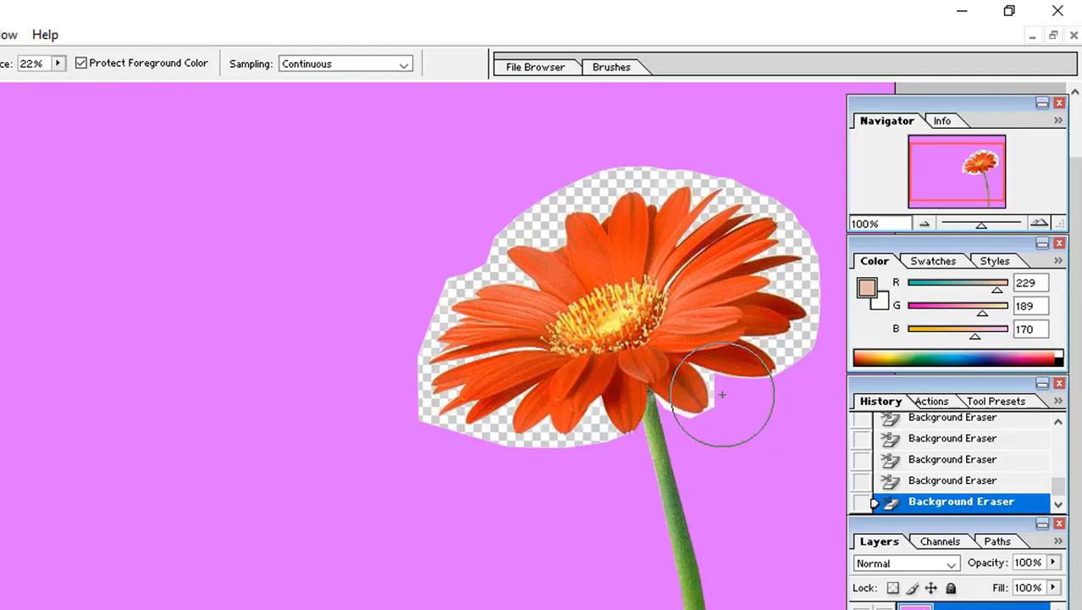
{"action": "mouse_move", "coordinate": [730, 393]}
{"action": "left_mouse_down"}
{"action": "mouse_move", "coordinate": [688, 423]}
{"action": "mouse_move", "coordinate": [673, 410]}
{"action": "mouse_move", "coordinate": [715, 406]}
{"action": "left_mouse_up"}
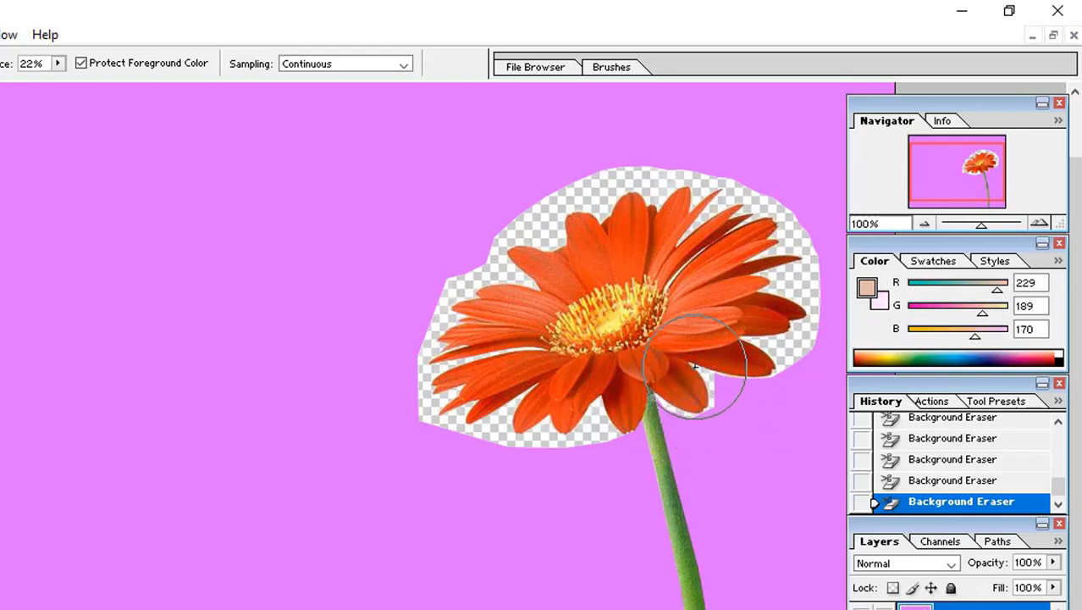
{"action": "mouse_move", "coordinate": [714, 363]}
{"action": "left_mouse_down"}
{"action": "mouse_move", "coordinate": [698, 366]}
{"action": "mouse_move", "coordinate": [724, 376]}
{"action": "left_mouse_up"}
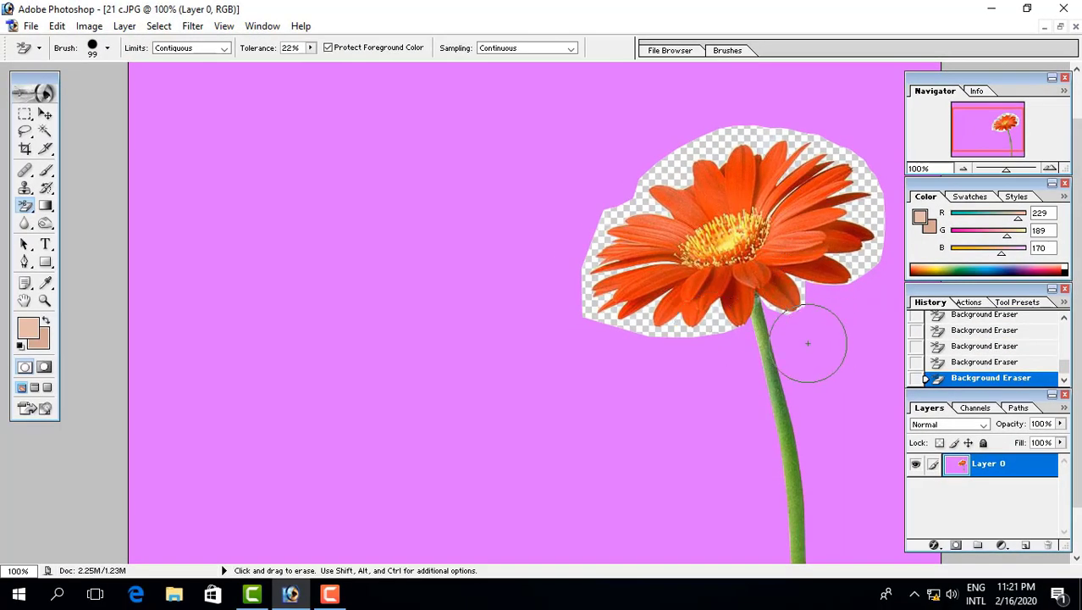
{"action": "scroll", "coordinate": [789, 472], "scroll_direction": "down", "scroll_amount": 3}
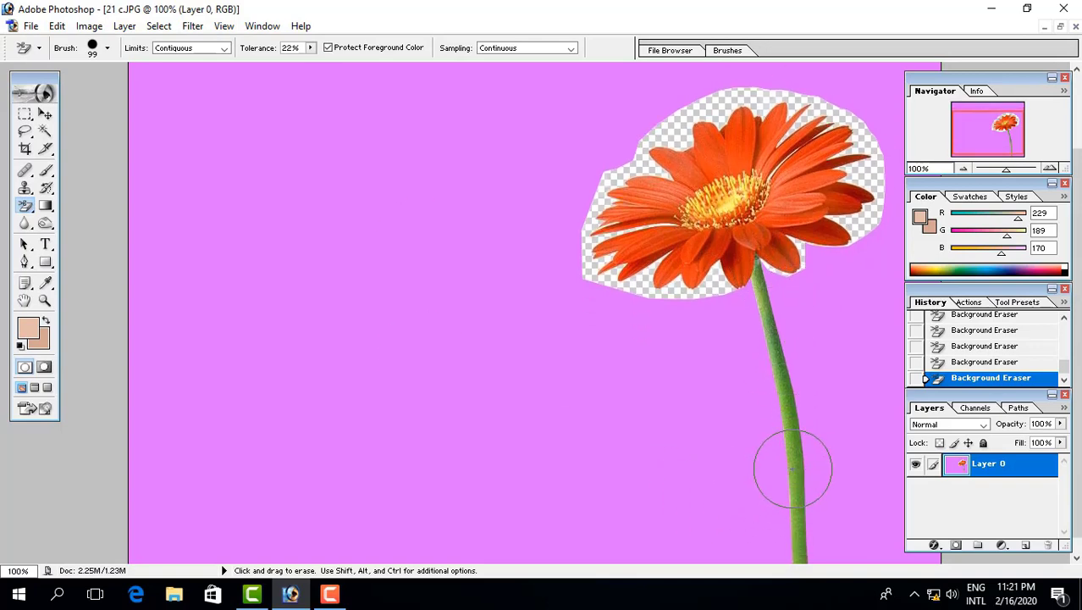
{"action": "key", "text": "ctrl+minus"}
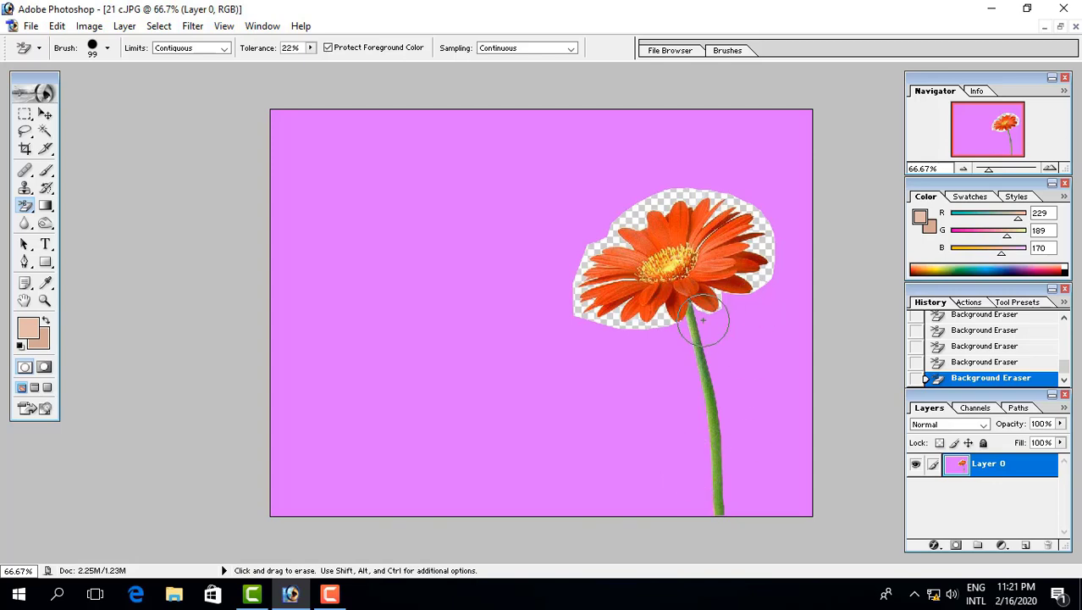
Reset the background colour to white and Magic Wand-select the pink-violet fill around the gerbera
{"action": "left_click", "coordinate": [700, 310], "text": "alt"}
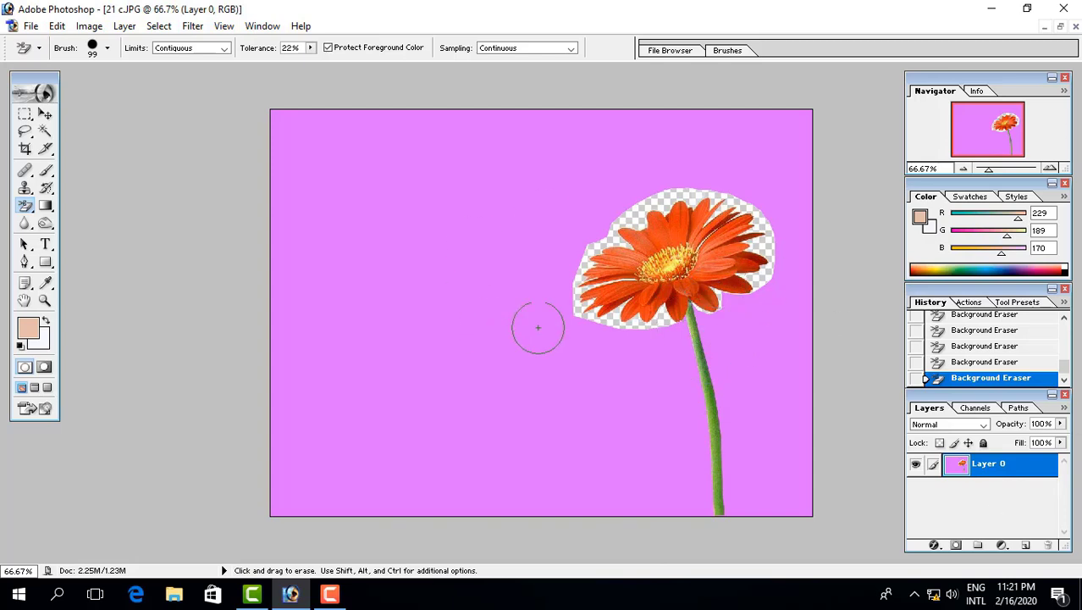
{"action": "left_click", "coordinate": [45, 132]}
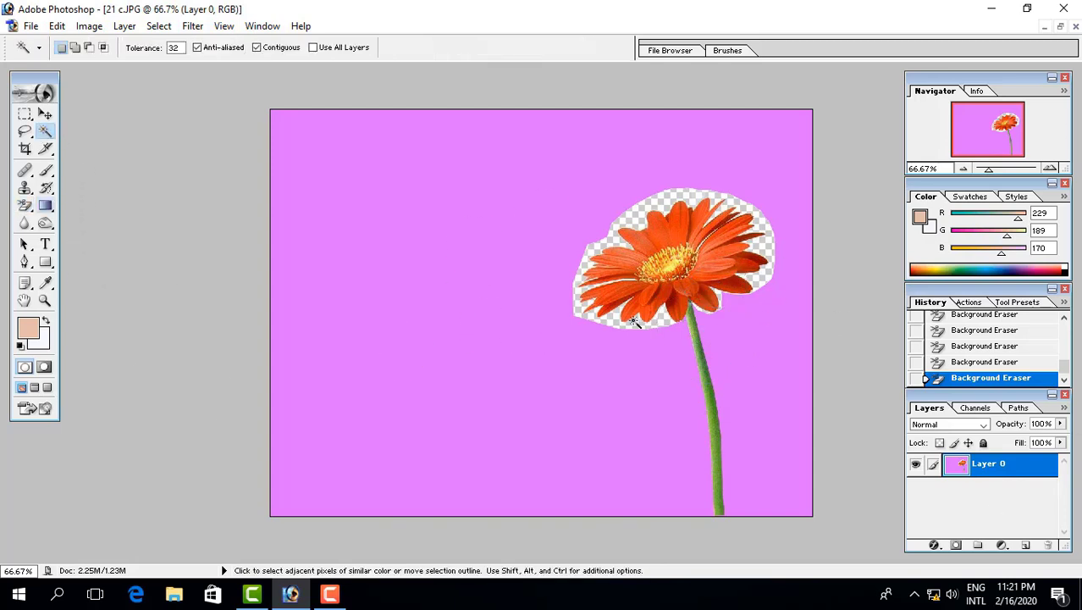
{"action": "left_click", "coordinate": [680, 399]}
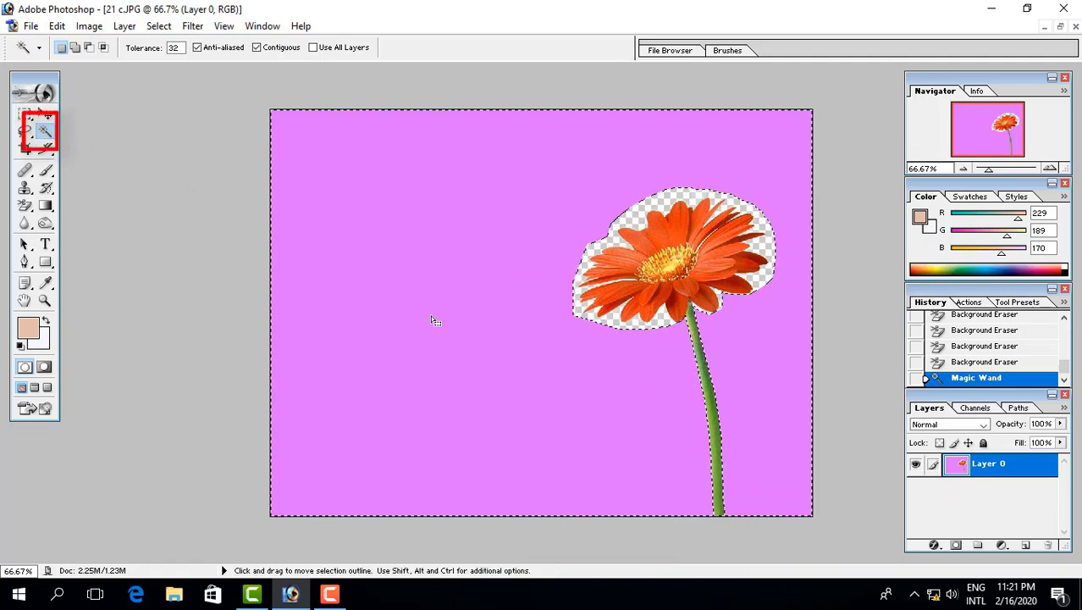
{"action": "key", "text": "ctrl+d"}
{"action": "left_click", "coordinate": [482, 350]}
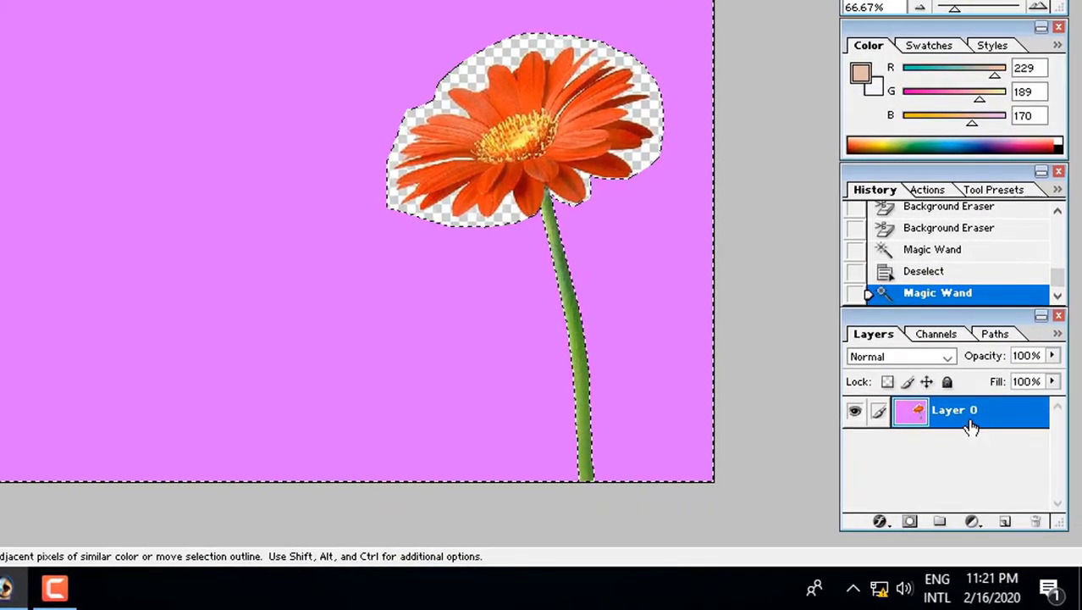
Duplicate Layer 0 as Layer 0 copy
{"action": "right_click", "coordinate": [971, 423]}
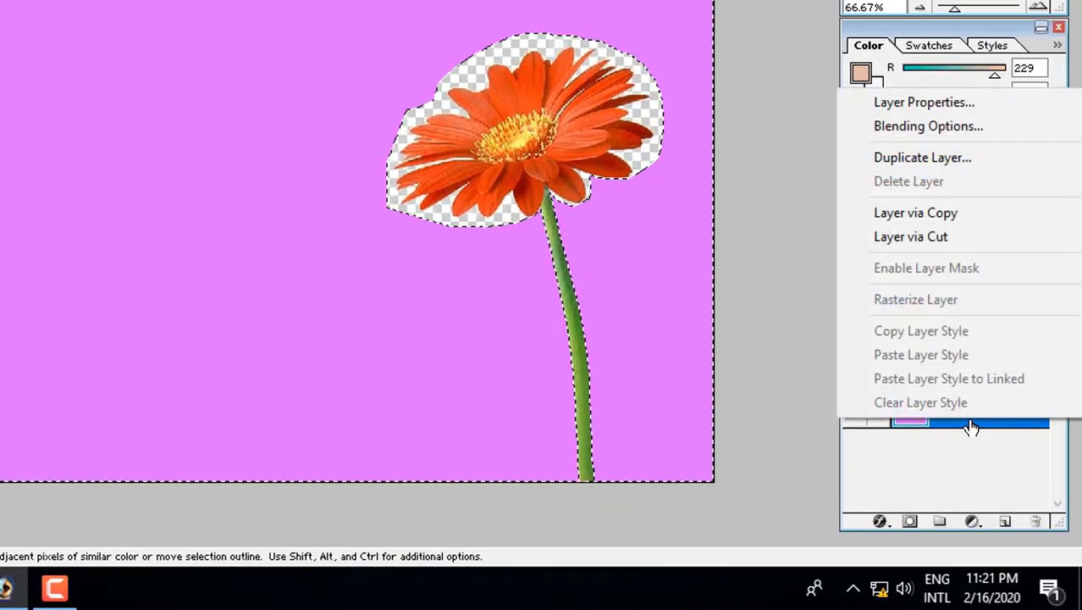
{"action": "left_click", "coordinate": [923, 157]}
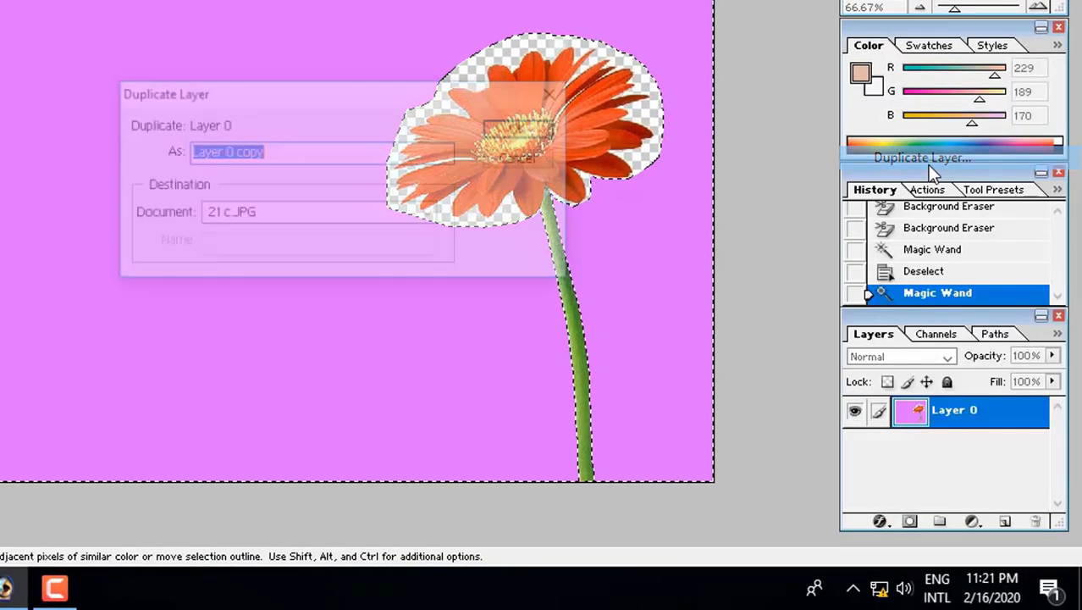
{"action": "left_click", "coordinate": [522, 138]}
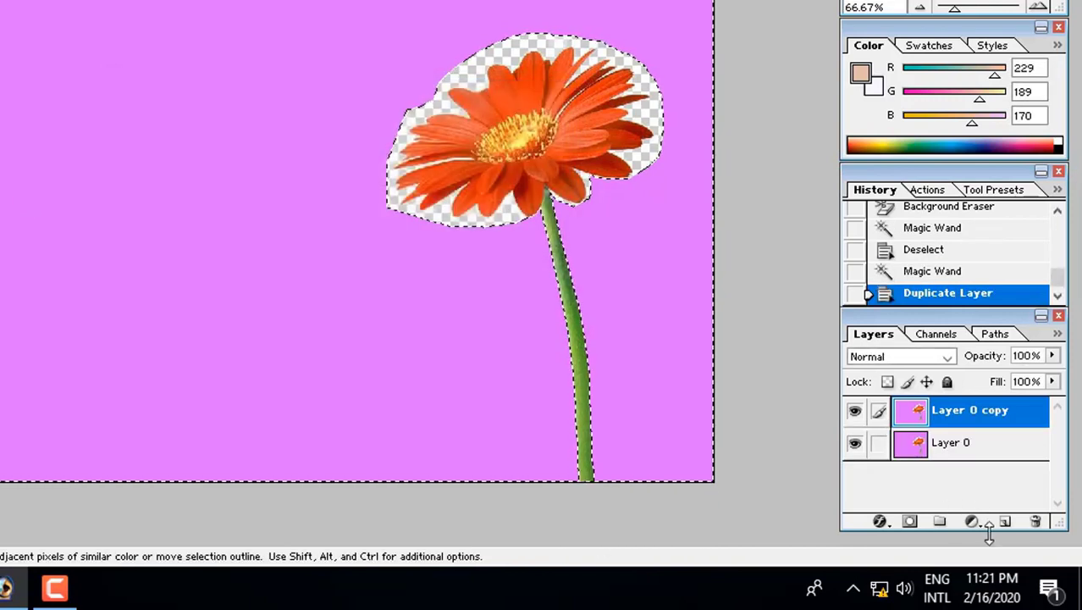
Delete the pink background from Layer 0 copy, hide Layer 0 and deselect
{"action": "left_click", "coordinate": [961, 450]}
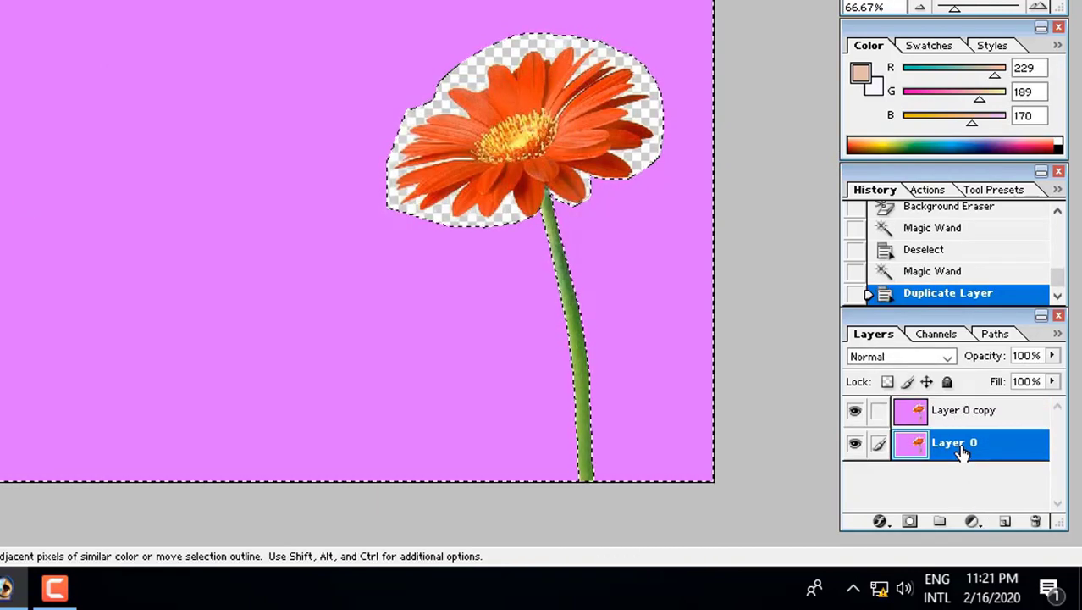
{"action": "left_click", "coordinate": [970, 418]}
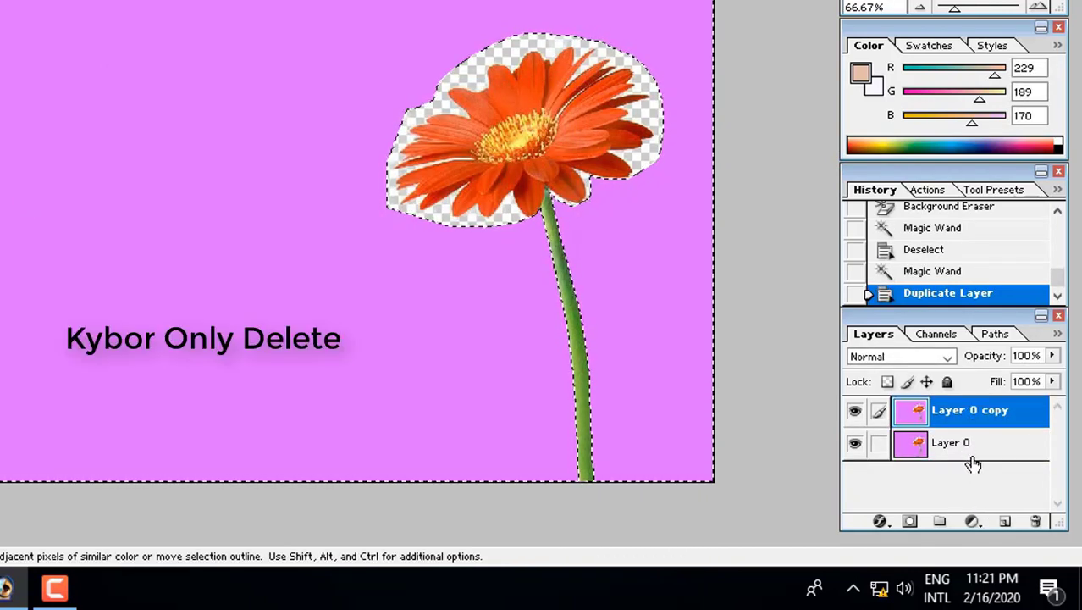
{"action": "key", "text": "Delete"}
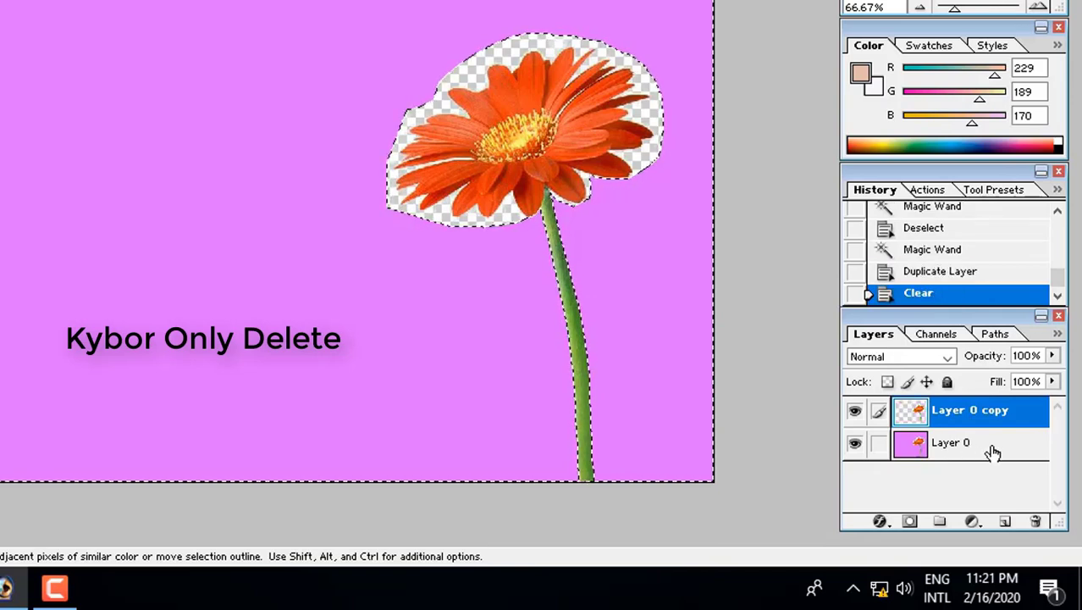
{"action": "left_click", "coordinate": [857, 442]}
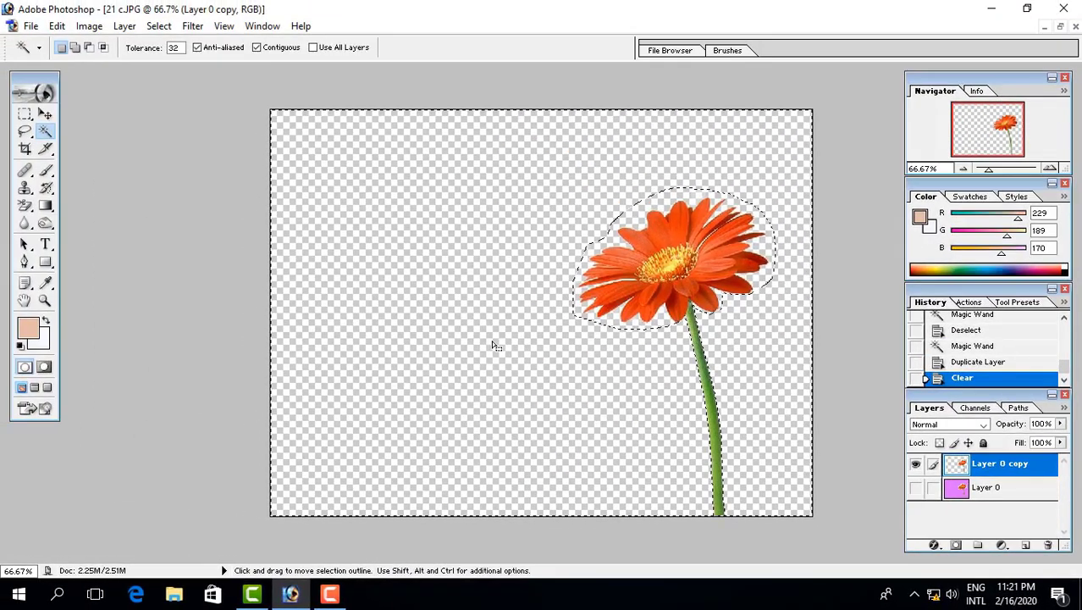
{"action": "key", "text": "ctrl+d"}
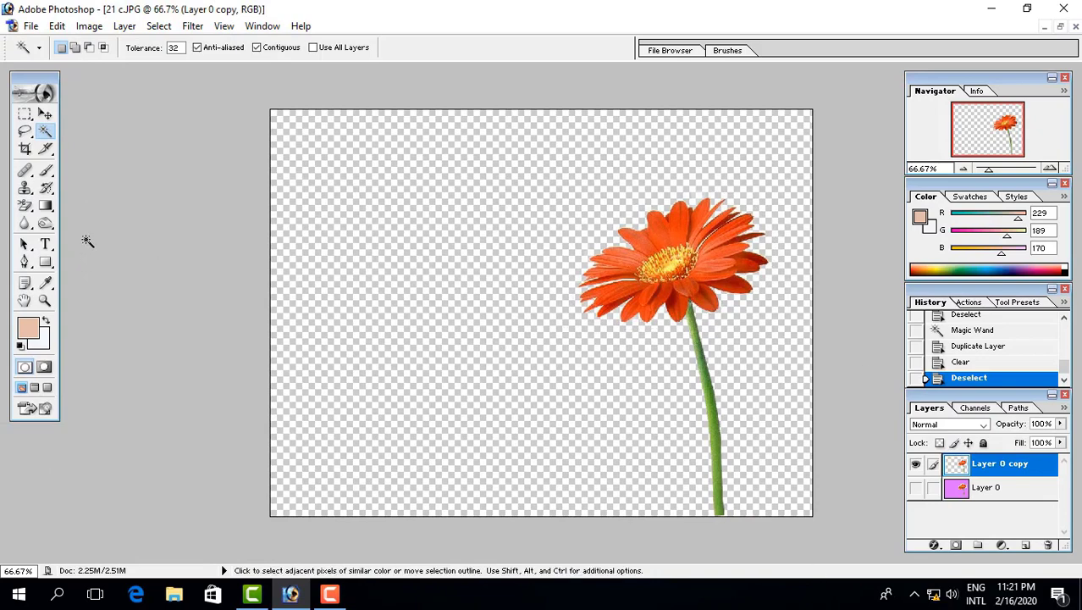
{"action": "left_click", "coordinate": [46, 114]}
Move the gerbera toward the canvas centre, float its window beside A4 Page.psd, and start Save As
{"action": "mouse_move", "coordinate": [687, 278]}
{"action": "left_mouse_down"}
{"action": "mouse_move", "coordinate": [566, 255]}
{"action": "mouse_move", "coordinate": [579, 242]}
{"action": "left_mouse_up"}
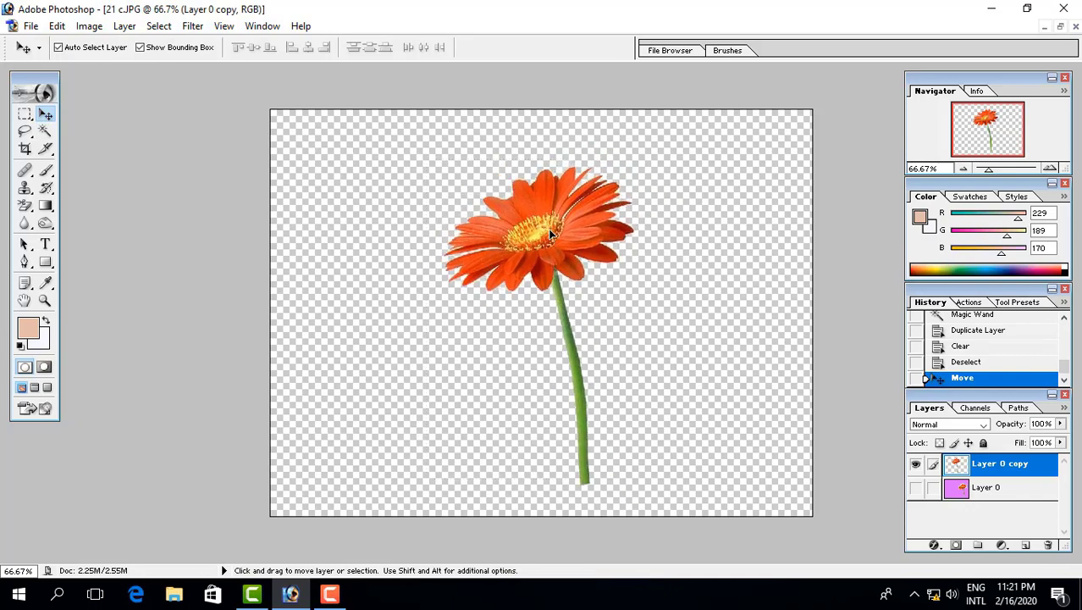
{"action": "left_click", "coordinate": [1062, 27]}
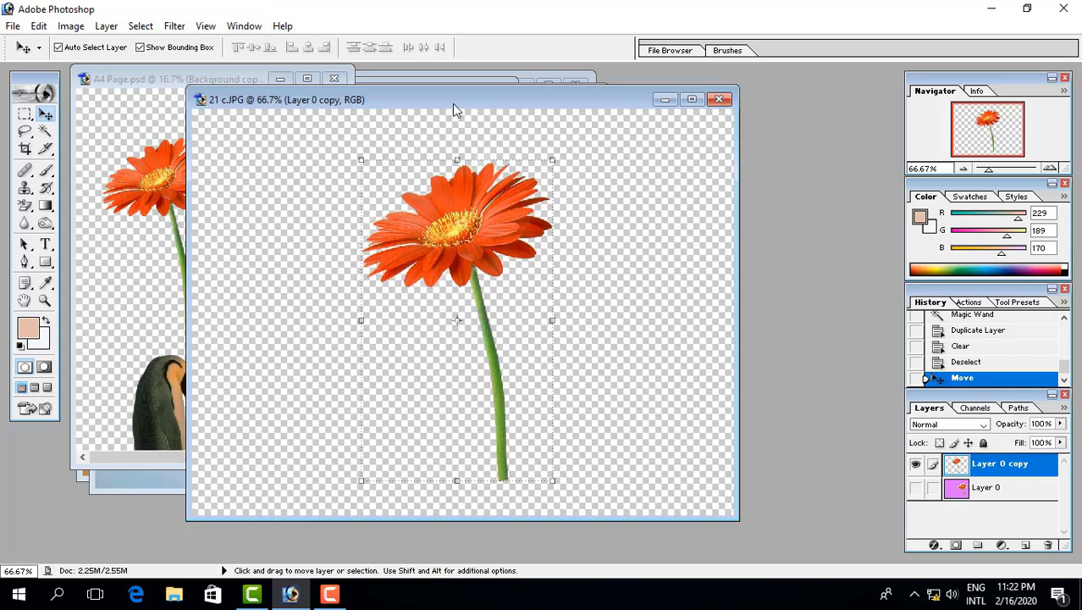
{"action": "left_click_drag", "start_coordinate": [453, 103], "coordinate": [570, 109]}
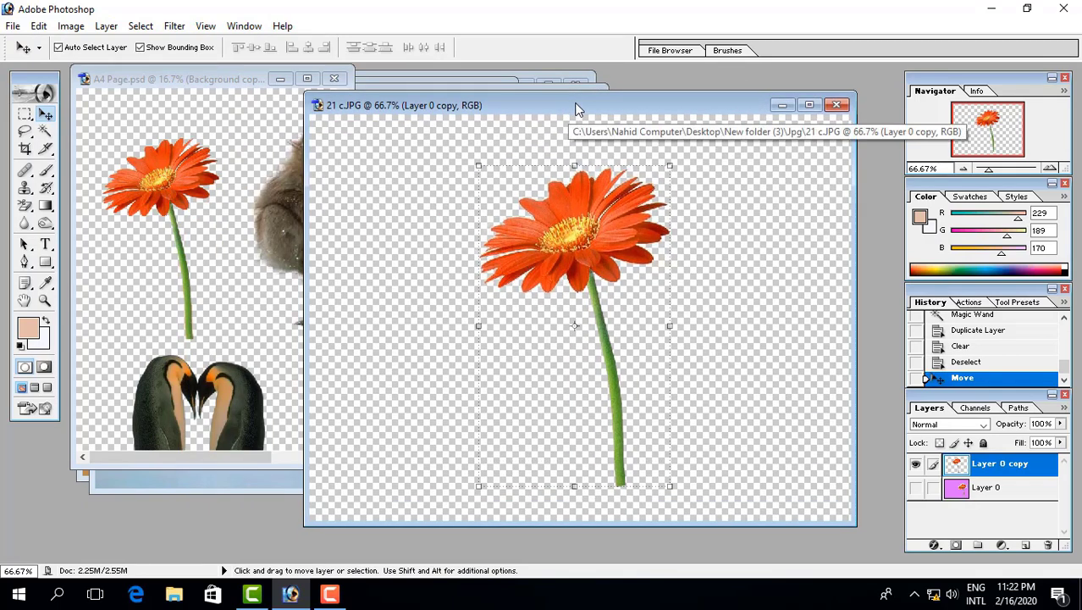
{"action": "key", "text": "ctrl+shift+s"}
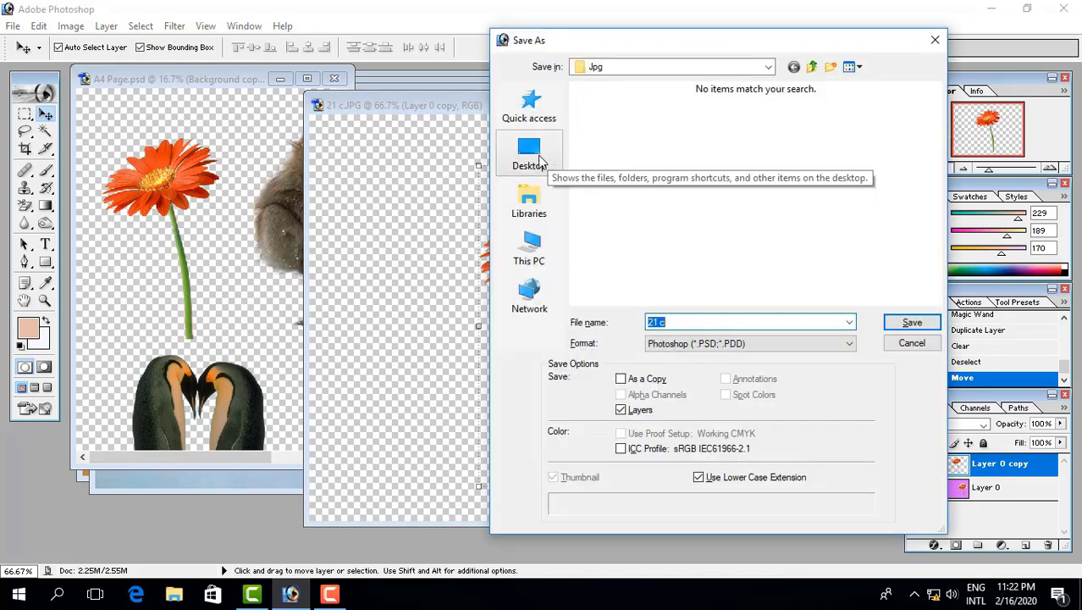
Save the cut-out gerbera to the Desktop as PNG '21 c copy.png' without interlacing
{"action": "left_click", "coordinate": [540, 161]}
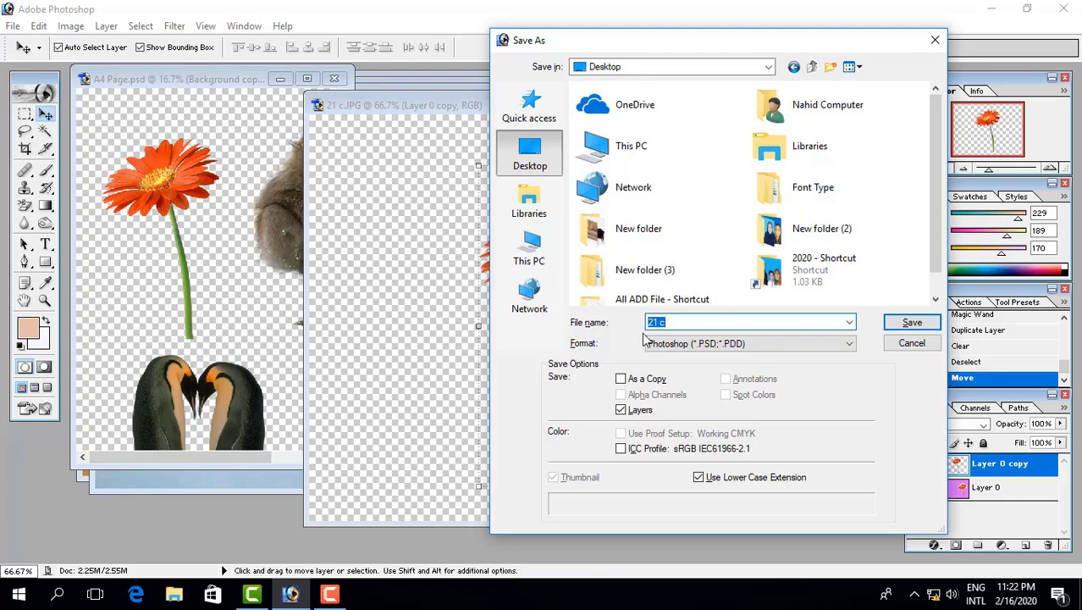
{"action": "left_click", "coordinate": [815, 346]}
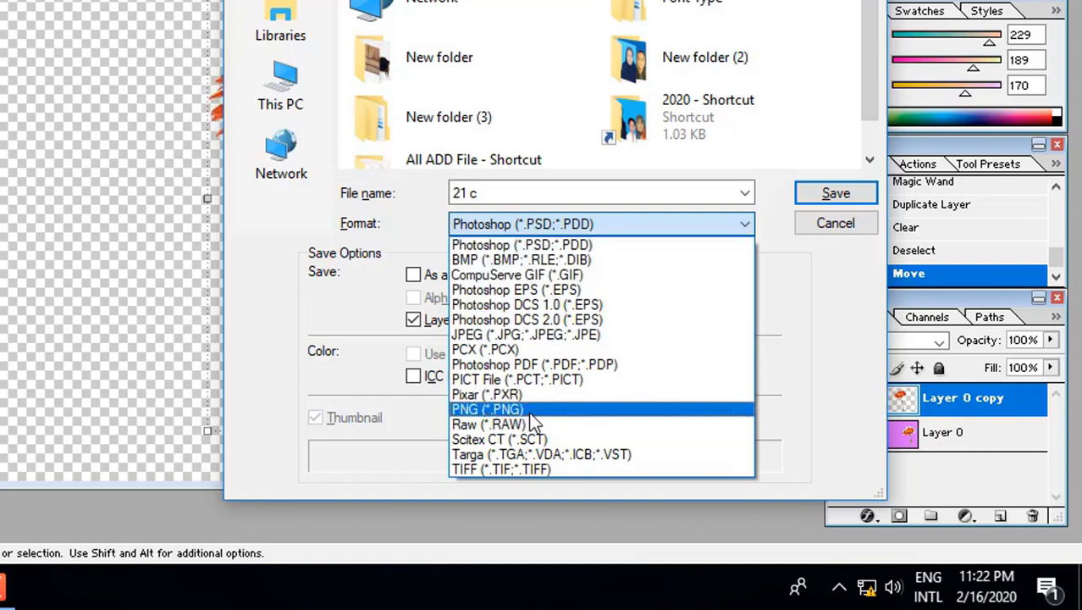
{"action": "left_click", "coordinate": [508, 410]}
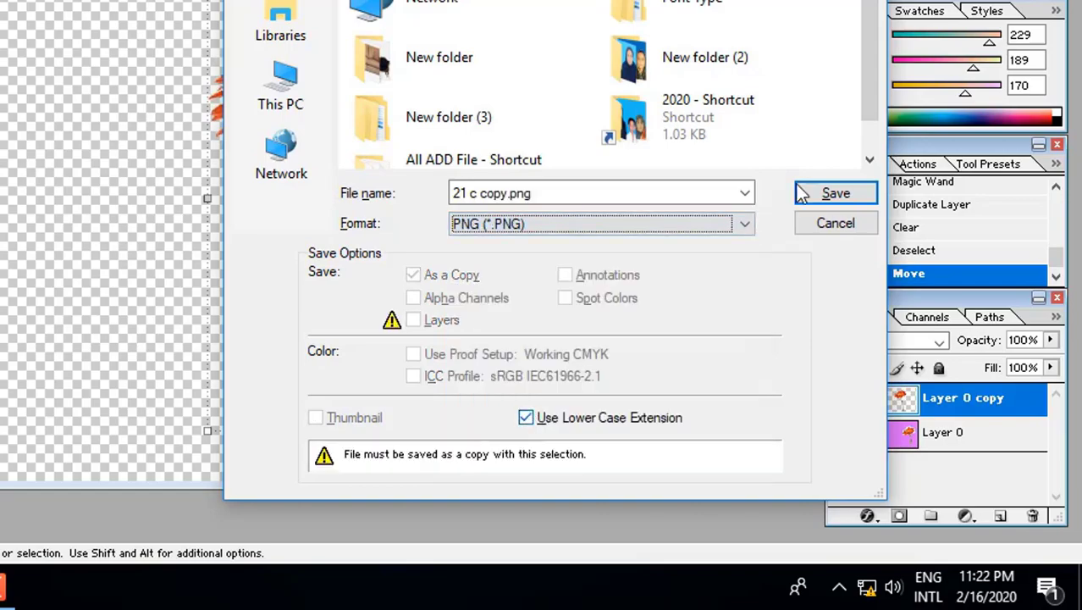
{"action": "left_click", "coordinate": [836, 194]}
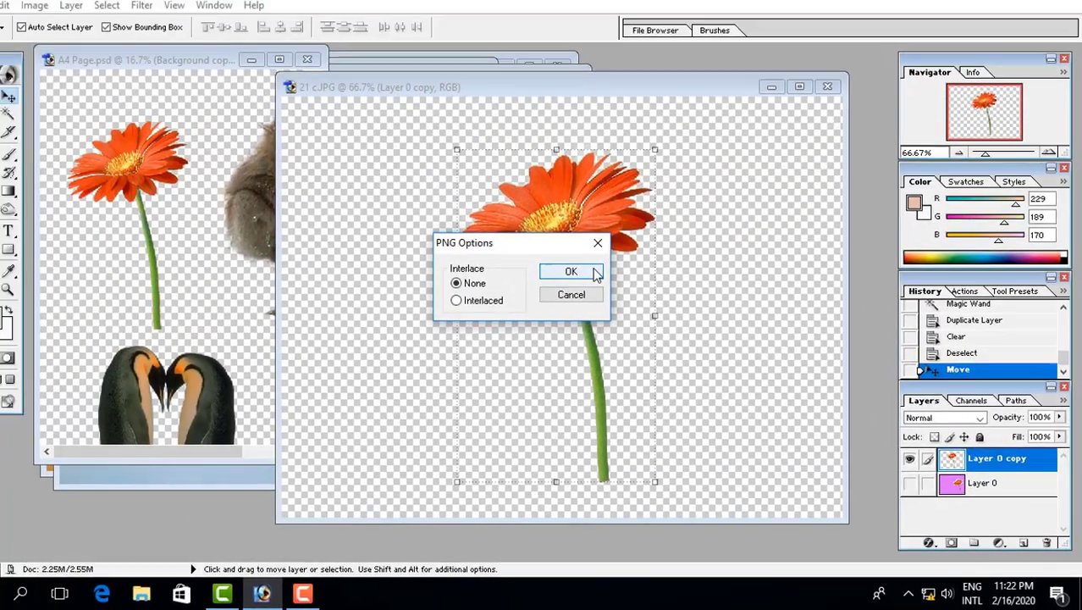
{"action": "left_click", "coordinate": [589, 271]}
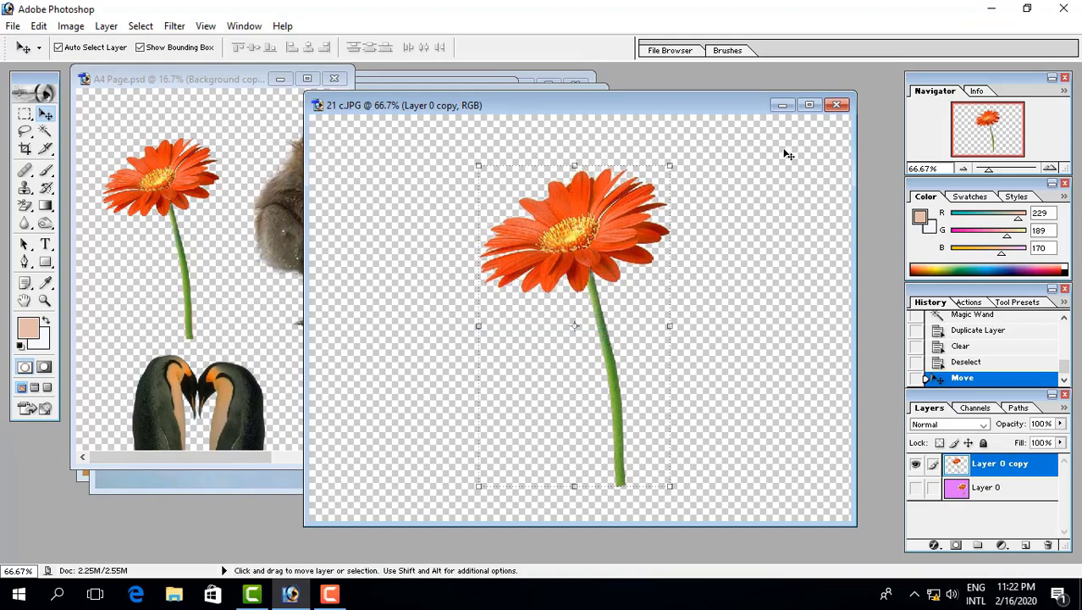
{"action": "left_click", "coordinate": [836, 106]}
Close the flower document without saving, then maximise 15.JPG and zoom it to 100%
{"action": "left_click", "coordinate": [543, 233]}
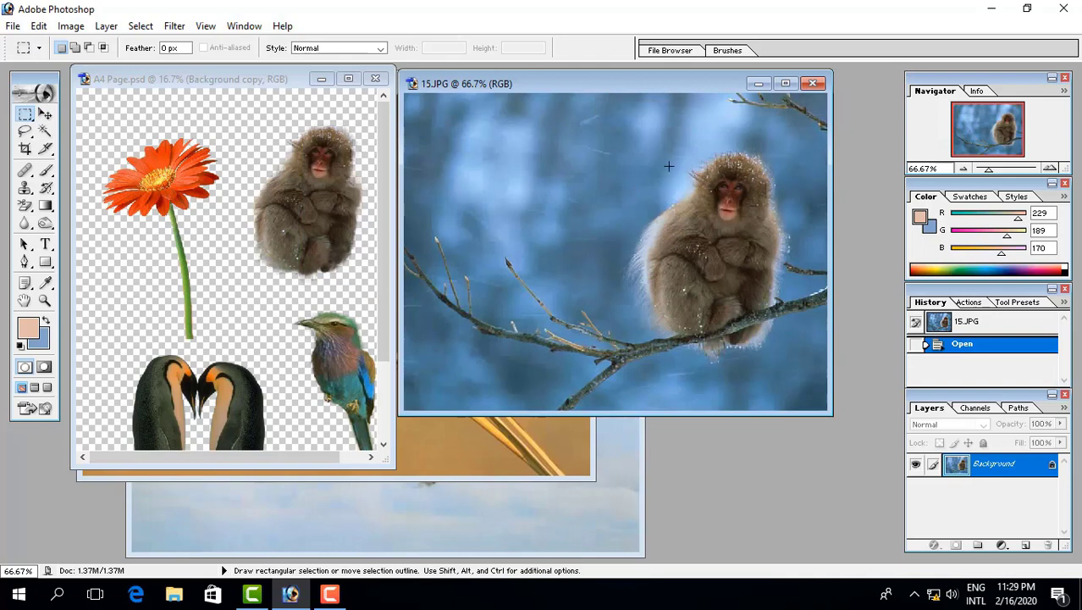
{"action": "left_click", "coordinate": [786, 83]}
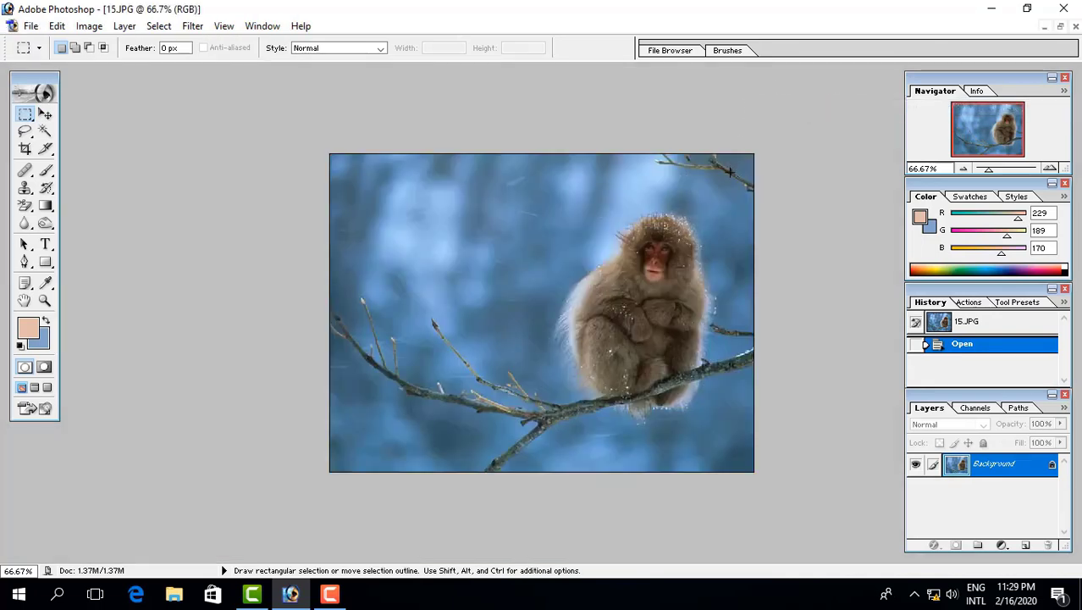
{"action": "key", "text": "ctrl"}
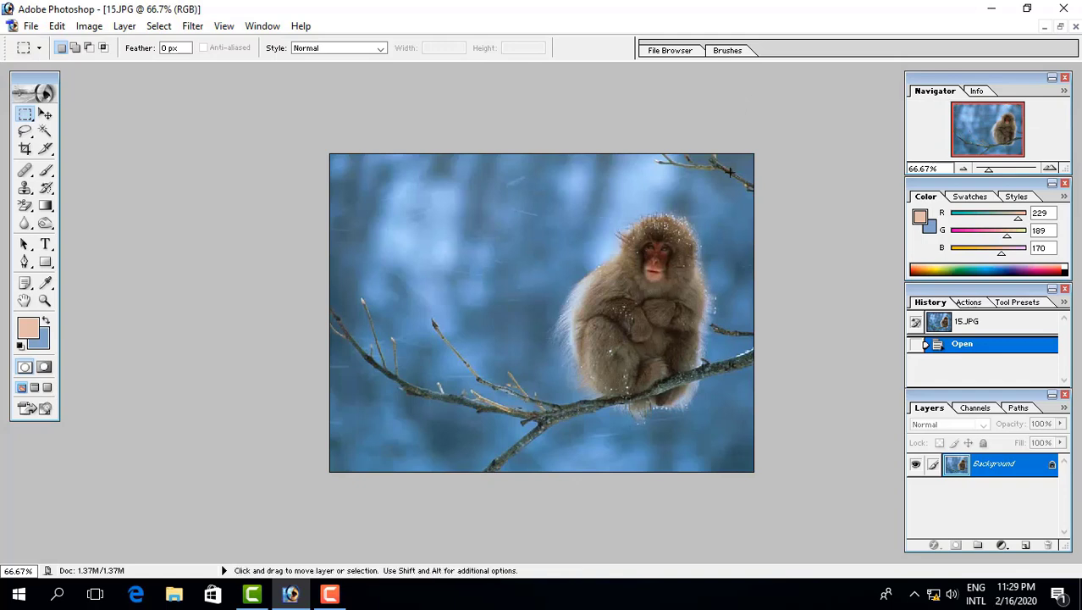
{"action": "key", "text": "ctrl+plus"}
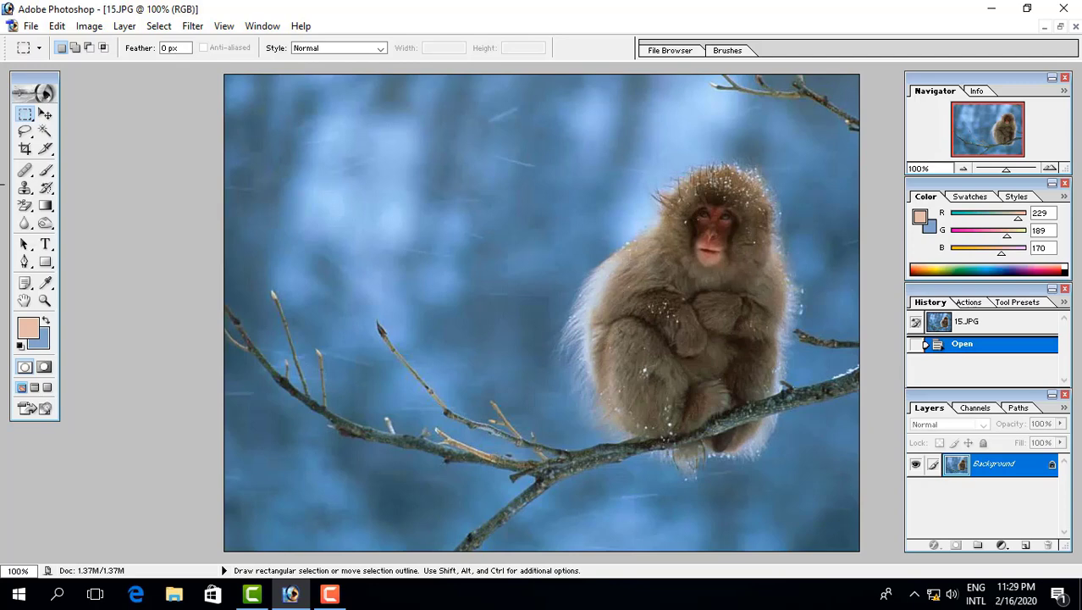
{"action": "left_click", "coordinate": [25, 132]}
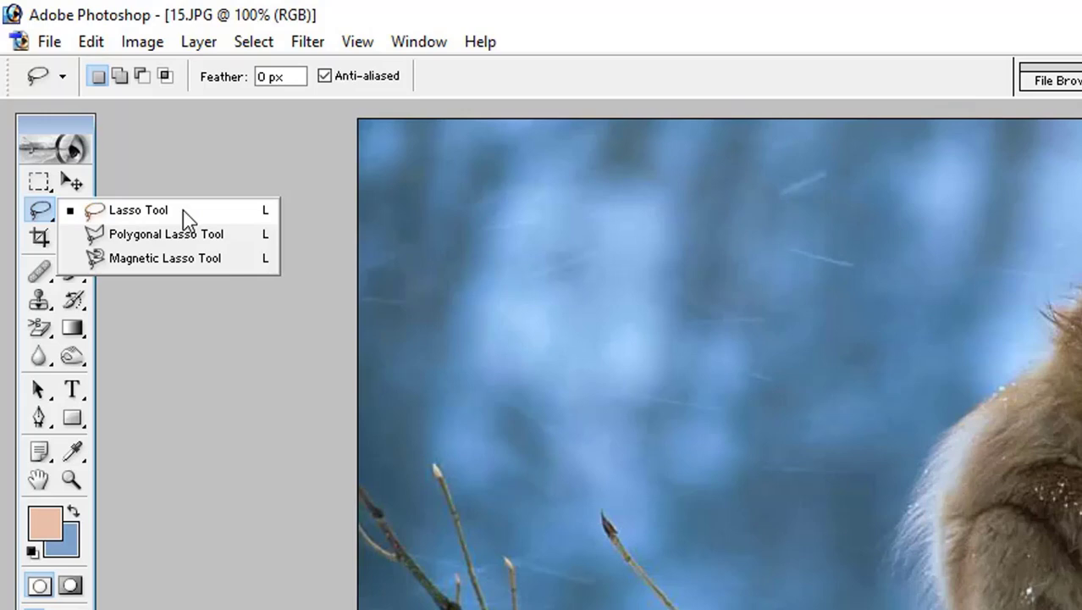
With the plain Lasso, draw a loose outline around the snow monkey and its branch
{"action": "left_click", "coordinate": [185, 218]}
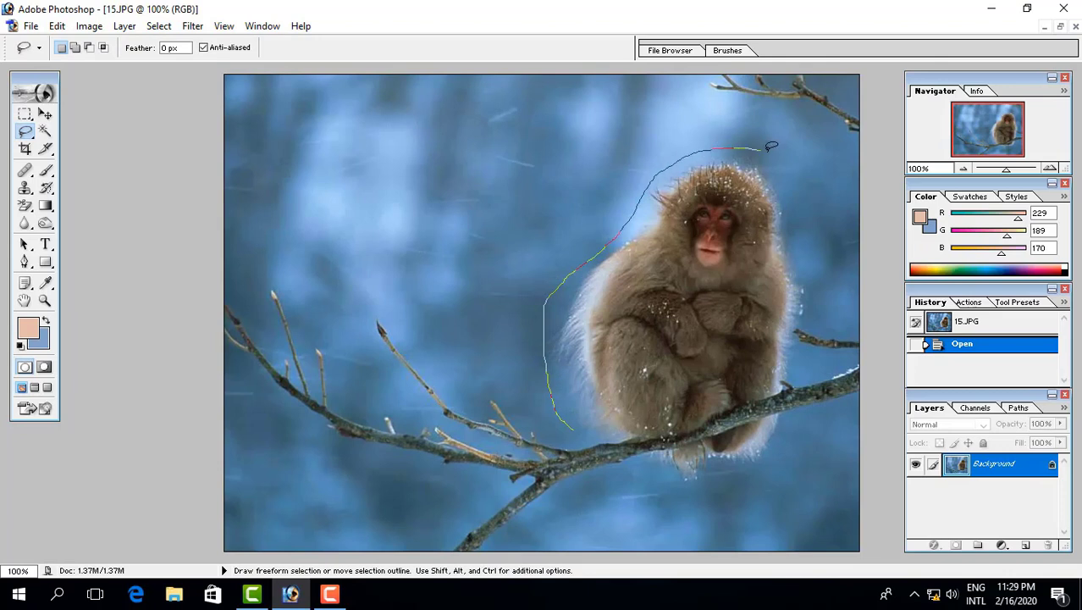
{"action": "left_click_drag", "start_coordinate": [767, 149], "coordinate": [811, 222]}
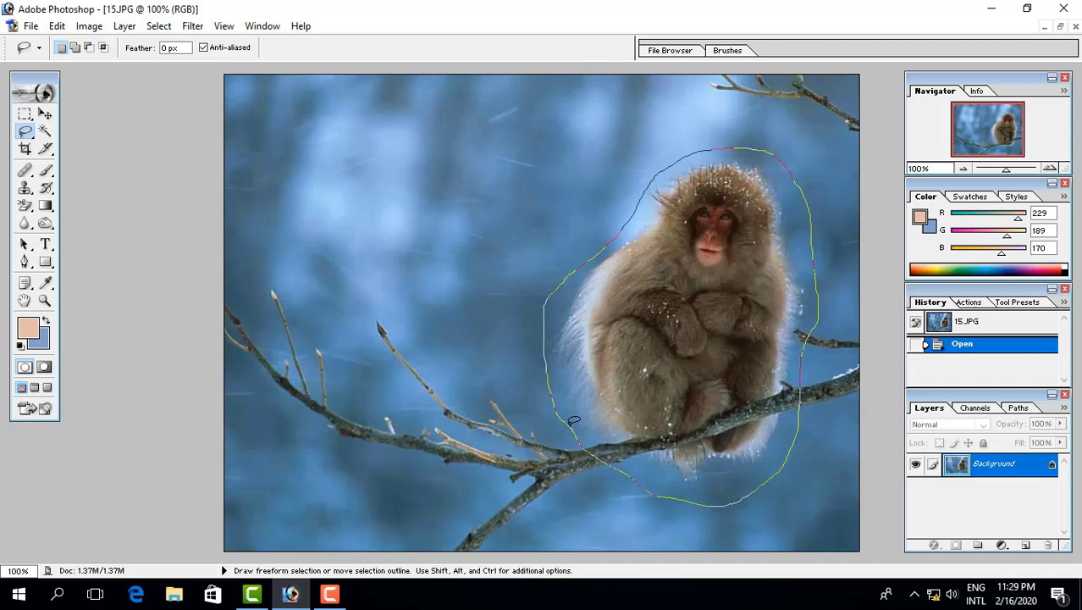
{"action": "left_click_drag", "start_coordinate": [573, 421], "coordinate": [583, 434]}
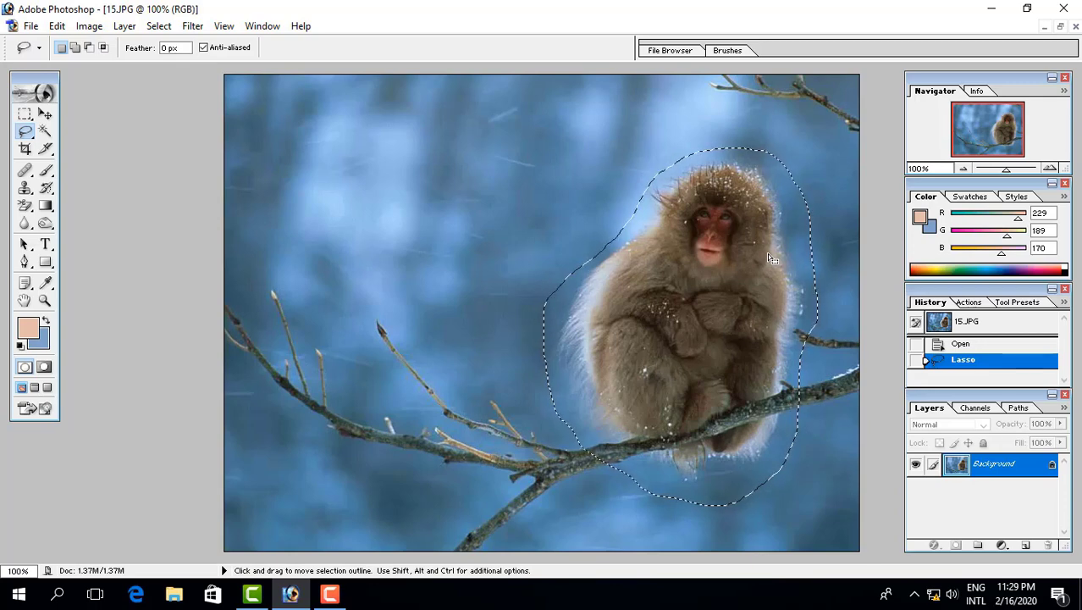
Invert the selection so everything except the monkey is selected, and zoom out
{"action": "key", "text": "ctrl+shift+i"}
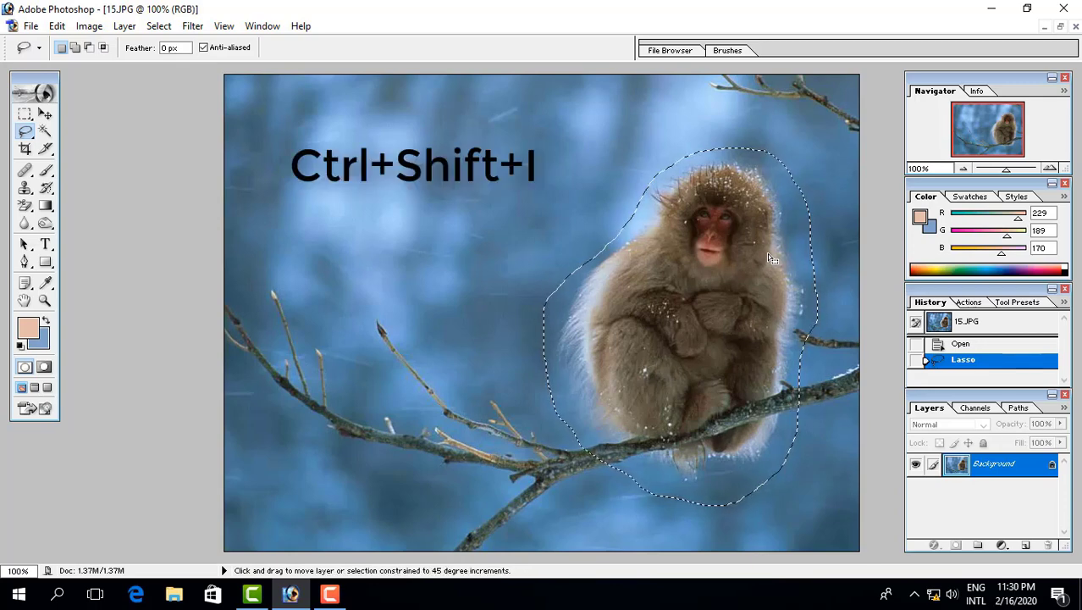
{"action": "key", "text": "ctrl+shift+i"}
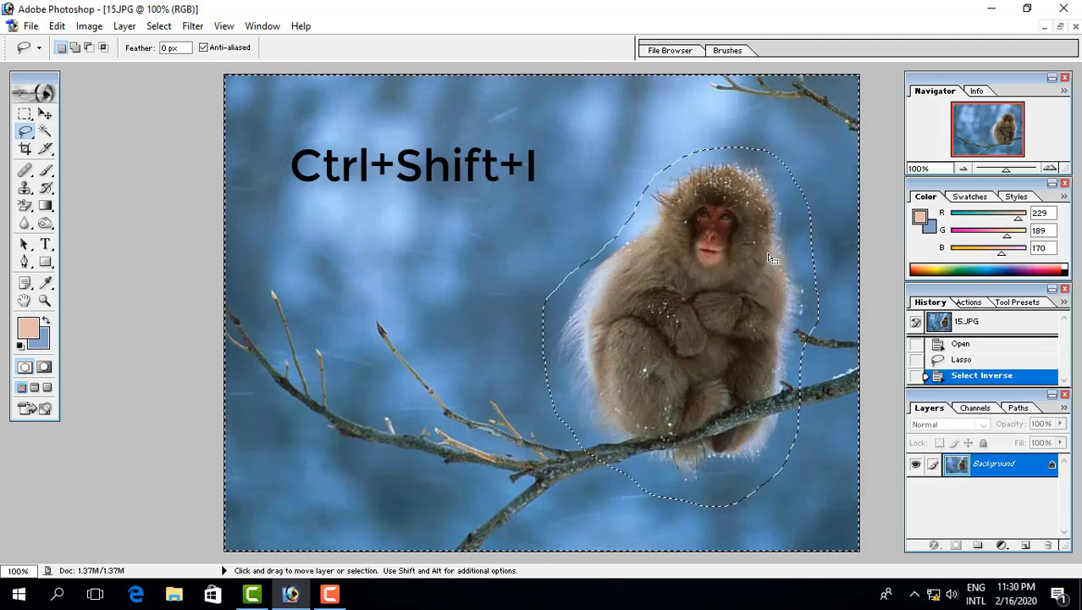
{"action": "key", "text": "ctrl+minus"}
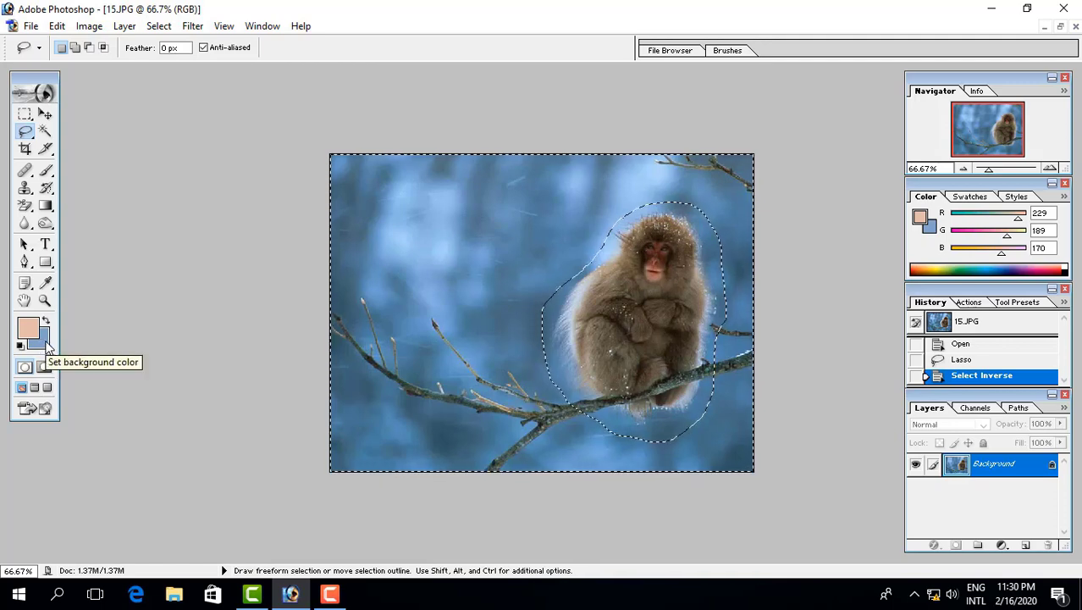
Set the background colour to light blue 74B3F9
{"action": "left_click", "coordinate": [46, 340]}
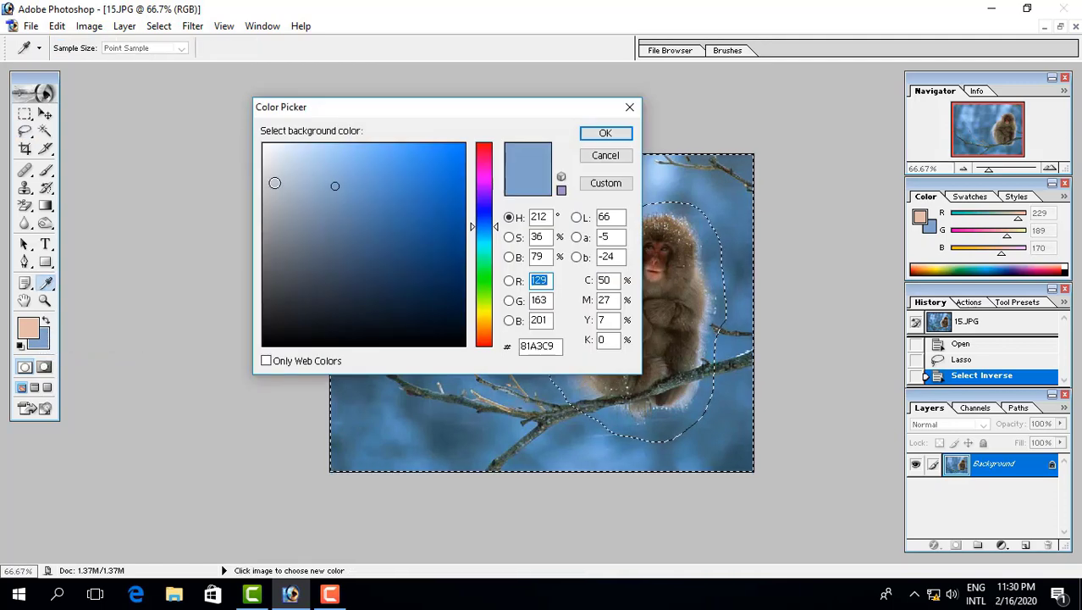
{"action": "left_click_drag", "start_coordinate": [347, 154], "coordinate": [366, 148]}
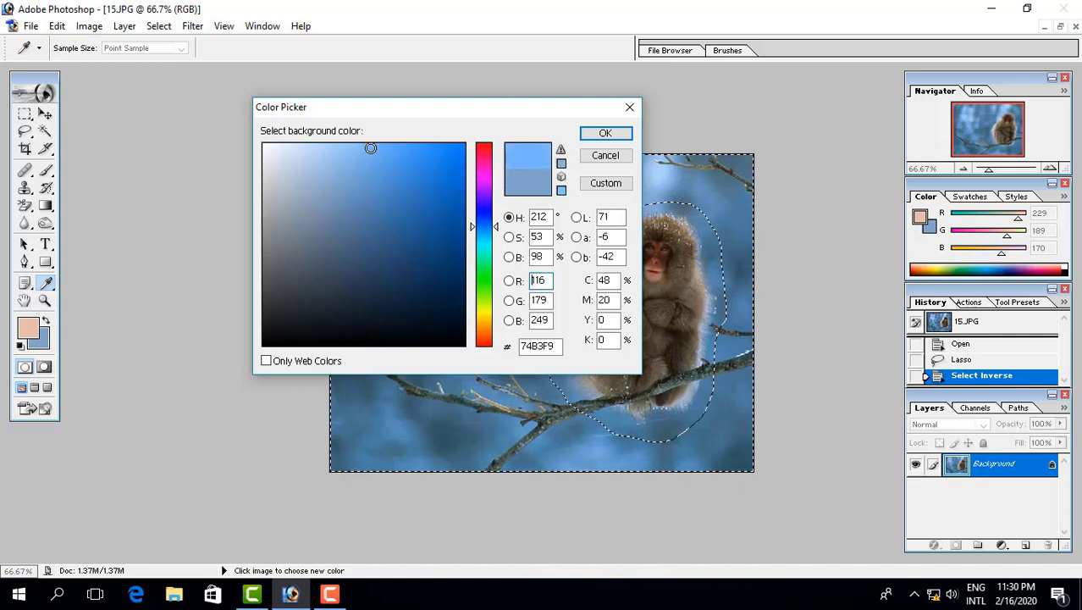
{"action": "left_click", "coordinate": [606, 134]}
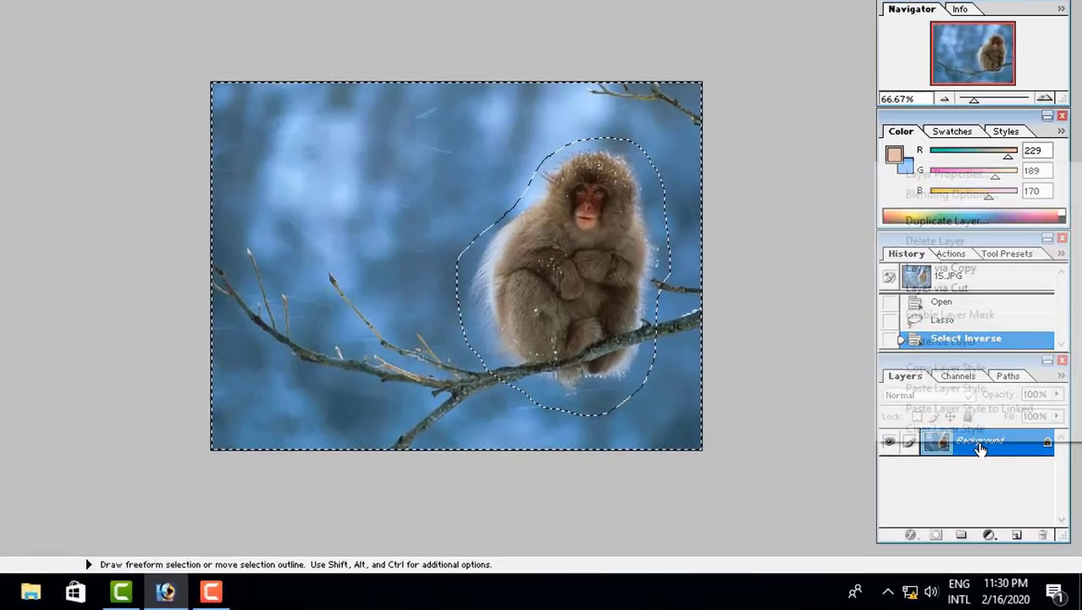
Duplicate the Background layer and make the copy active
{"action": "right_click", "coordinate": [995, 471]}
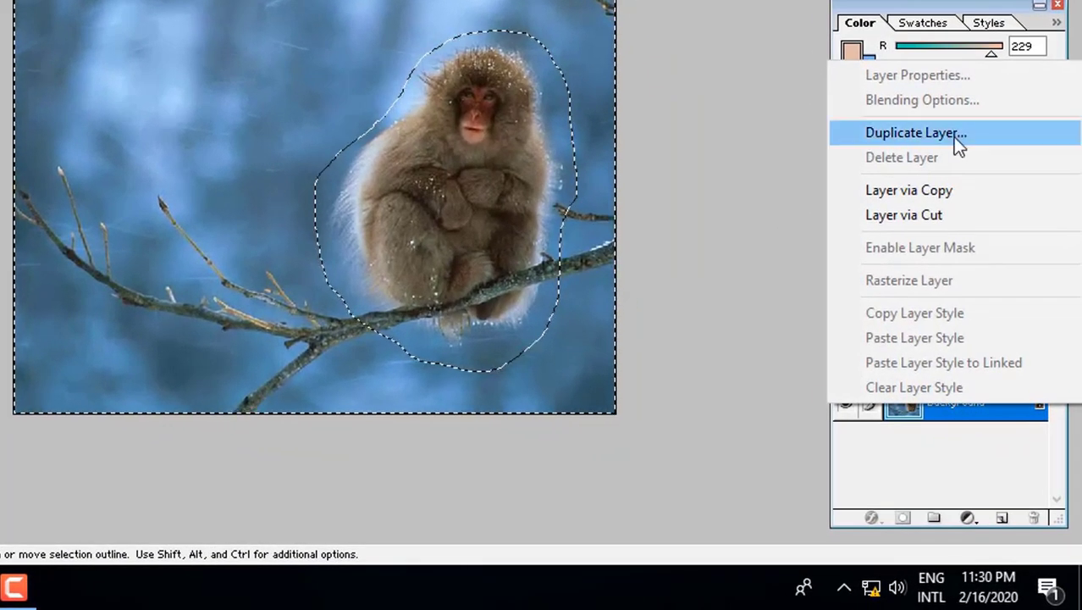
{"action": "left_click", "coordinate": [988, 283]}
{"action": "left_click", "coordinate": [520, 115]}
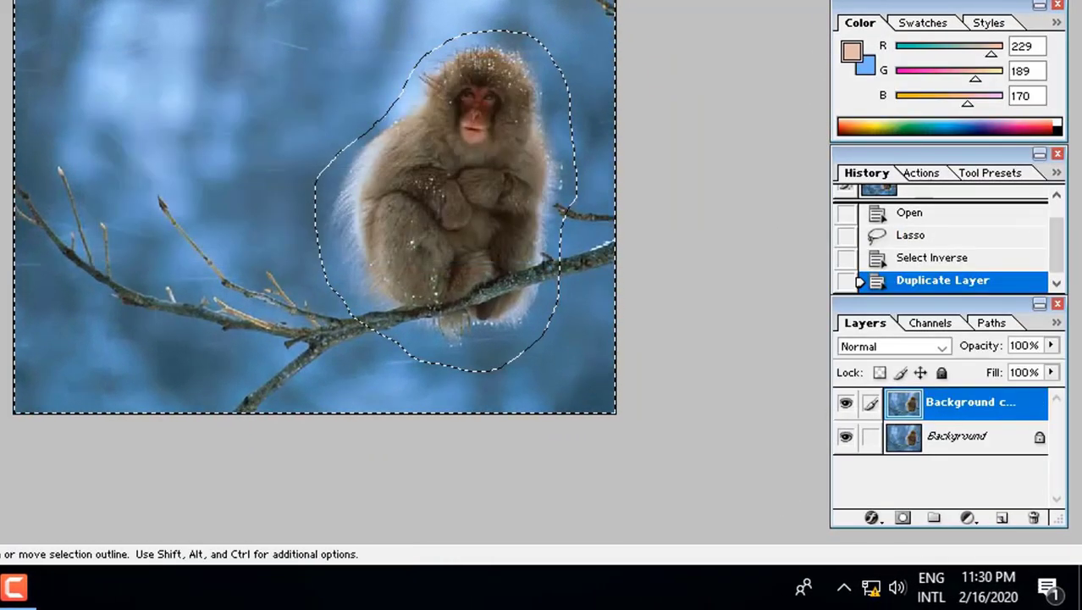
{"action": "left_click", "coordinate": [981, 436]}
{"action": "left_click", "coordinate": [974, 406]}
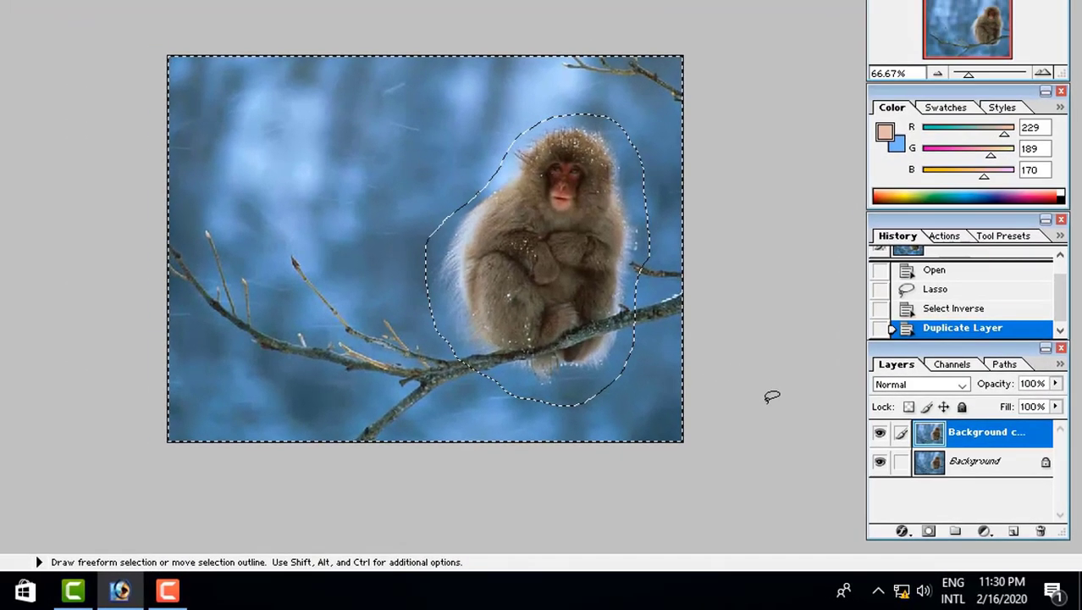
Clear everything outside the monkey on the copy, hide the original, zoom to 100% and deselect
{"action": "key", "text": "Delete"}
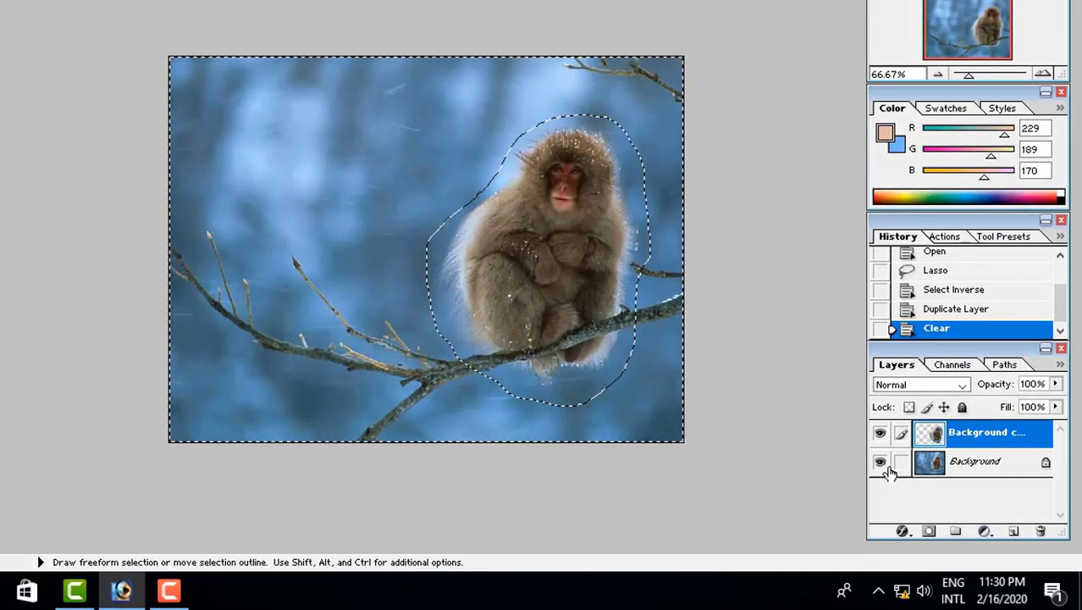
{"action": "left_click", "coordinate": [980, 471]}
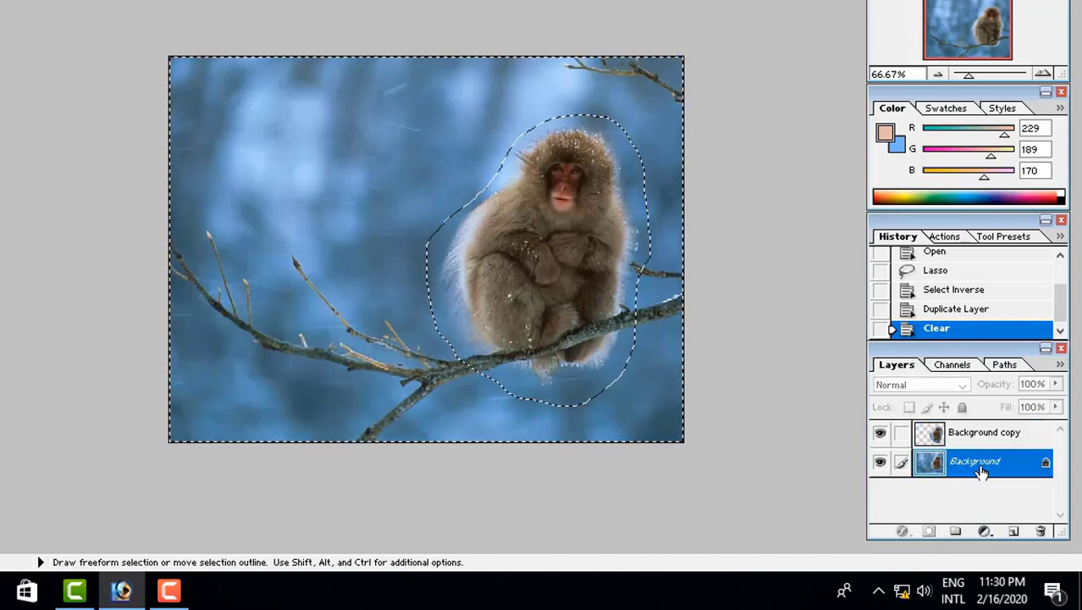
{"action": "left_click", "coordinate": [880, 463]}
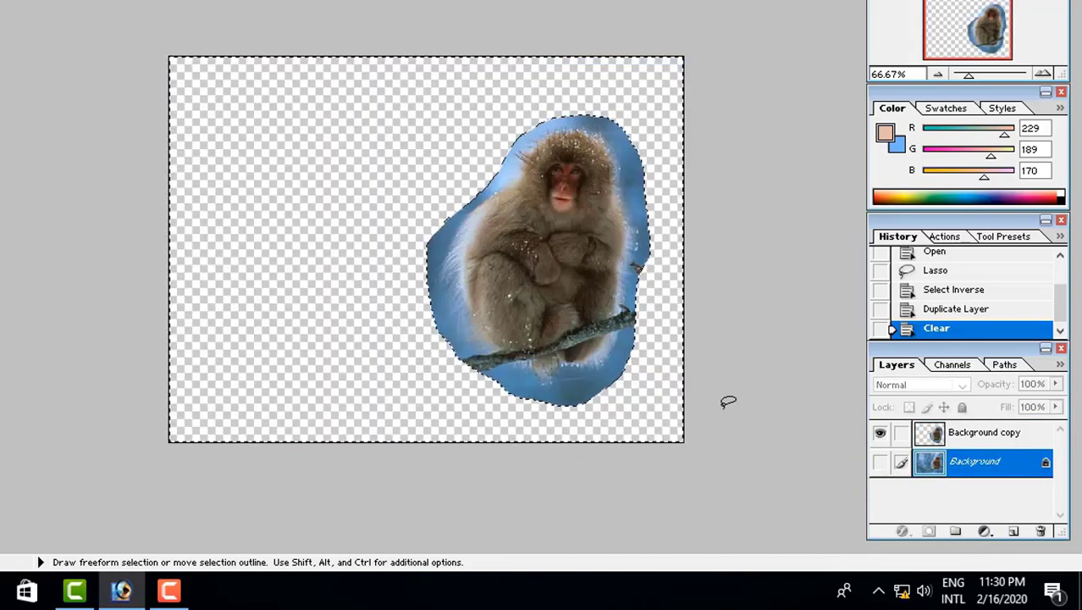
{"action": "key", "text": "v"}
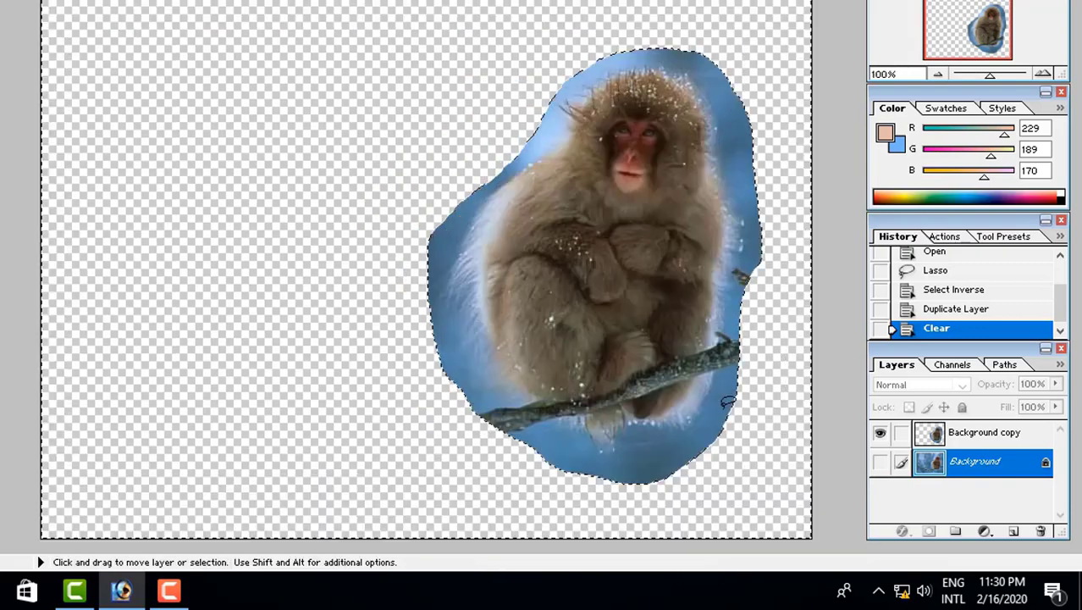
{"action": "key", "text": "ctrl+plus"}
{"action": "key", "text": "l"}
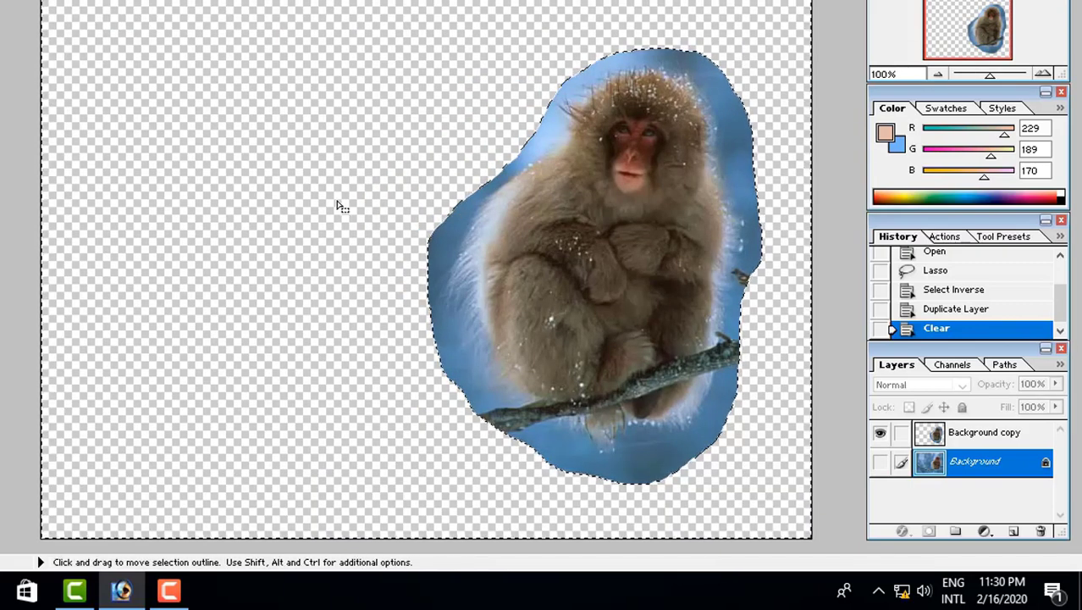
{"action": "key", "text": "v"}
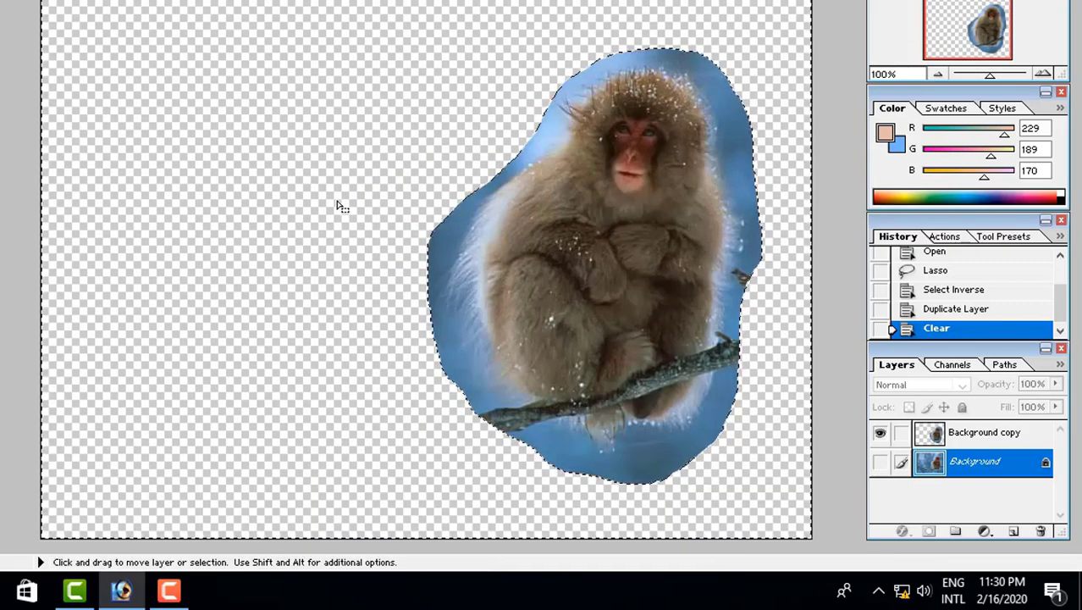
{"action": "key", "text": "ctrl+d"}
{"action": "key", "text": "l"}
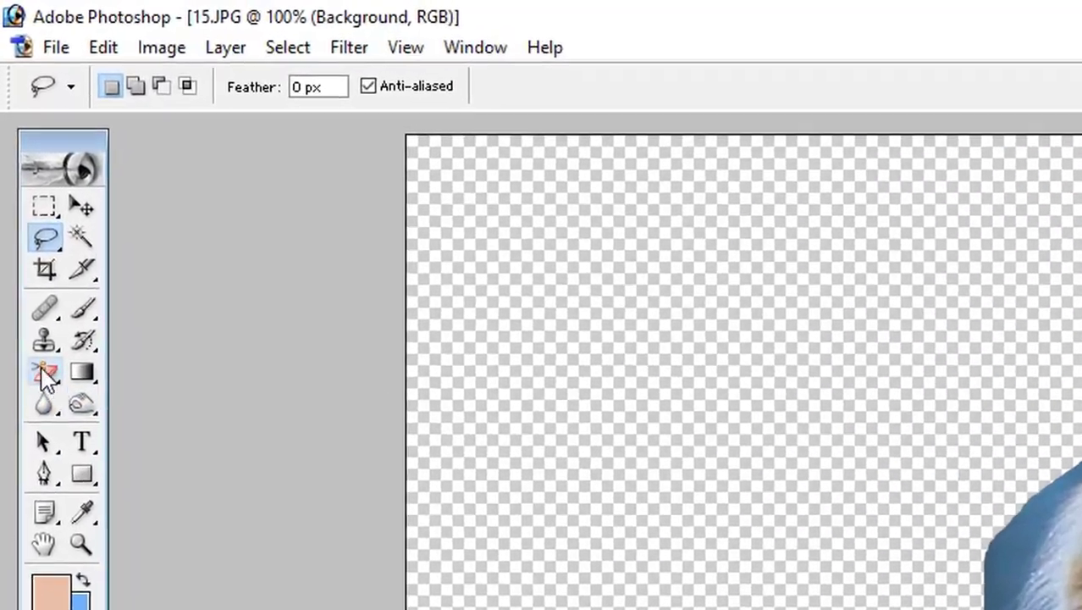
Choose the Background Eraser Tool with a 108 px brush
{"action": "left_click", "coordinate": [25, 207]}
{"action": "left_click", "coordinate": [49, 377]}
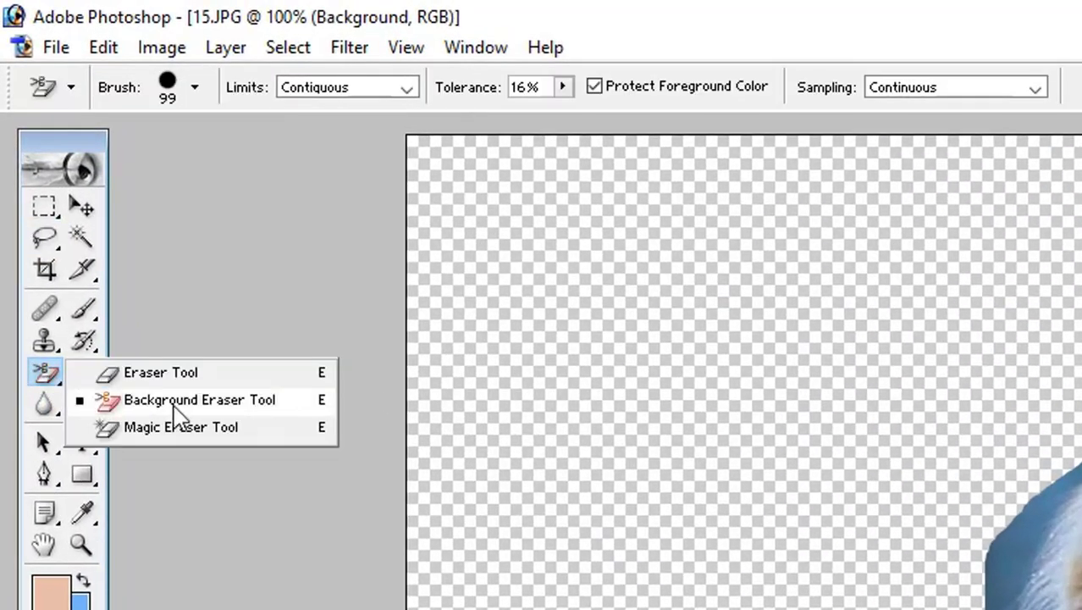
{"action": "left_click", "coordinate": [254, 411]}
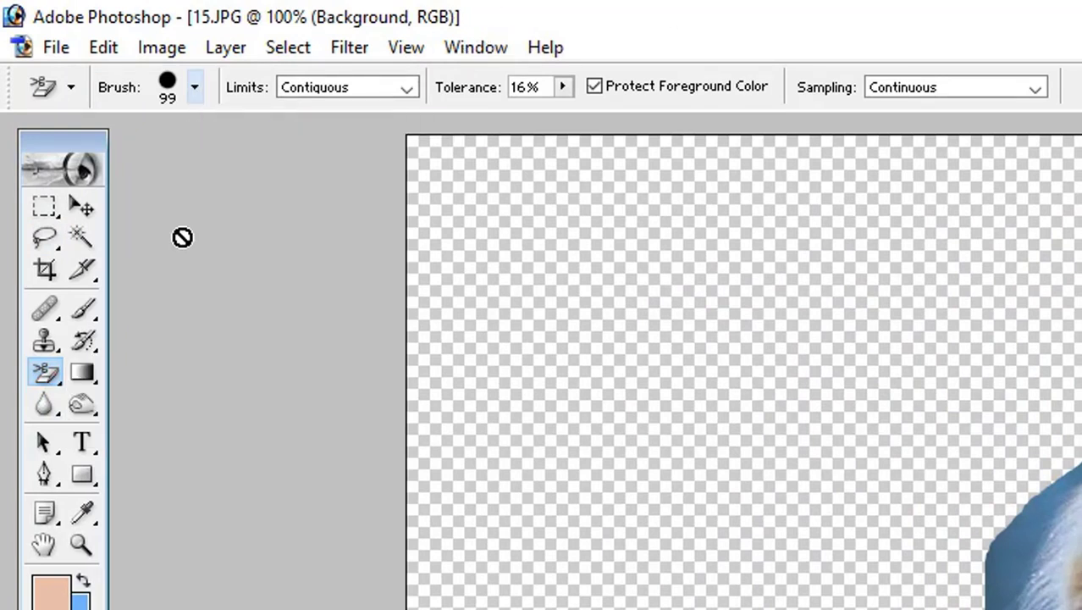
{"action": "left_click", "coordinate": [196, 89]}
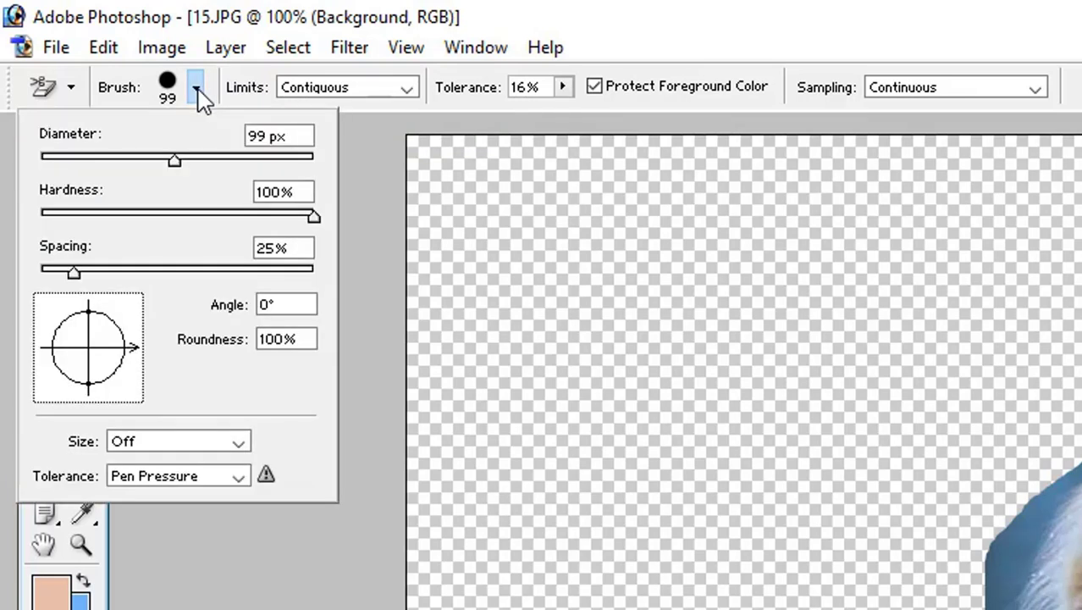
{"action": "left_click_drag", "start_coordinate": [184, 162], "coordinate": [178, 161]}
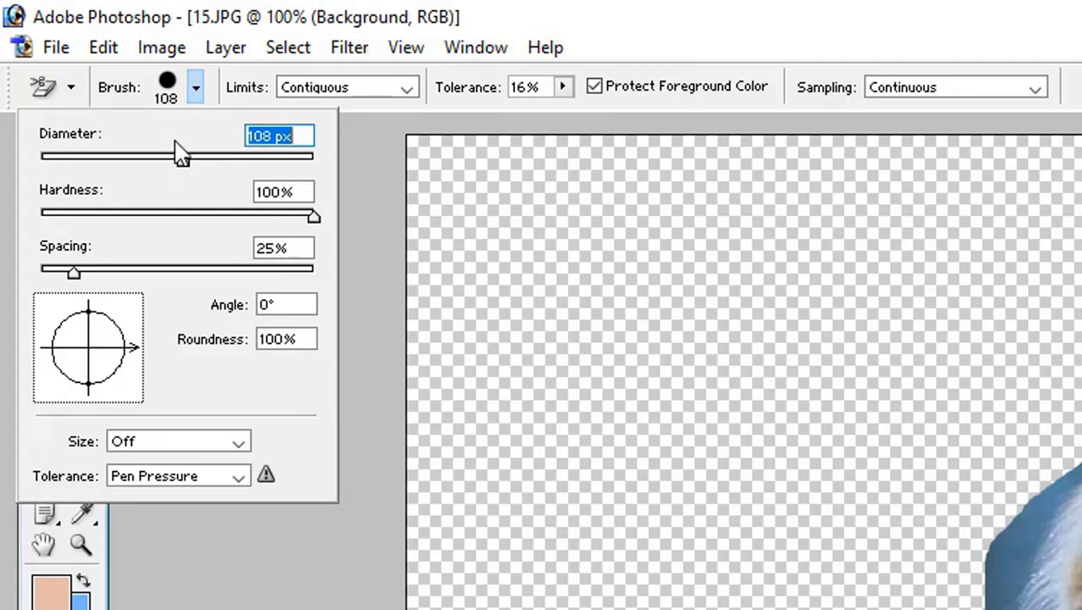
{"action": "left_click", "coordinate": [199, 92]}
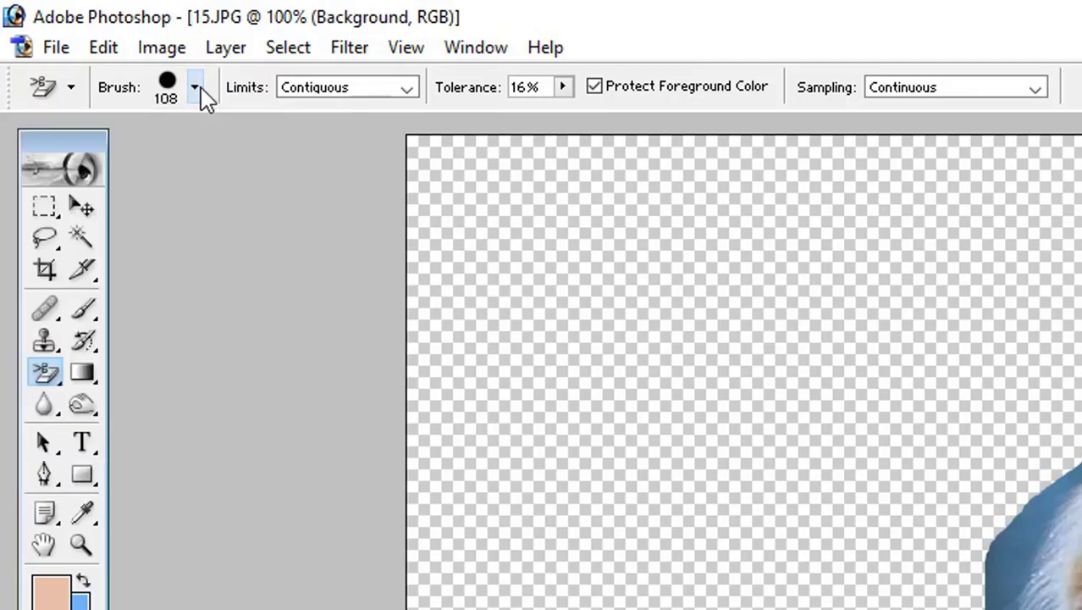
Keep Contiguous limits, 16% tolerance and Continuous sampling for the Background Eraser
{"action": "left_click", "coordinate": [406, 90]}
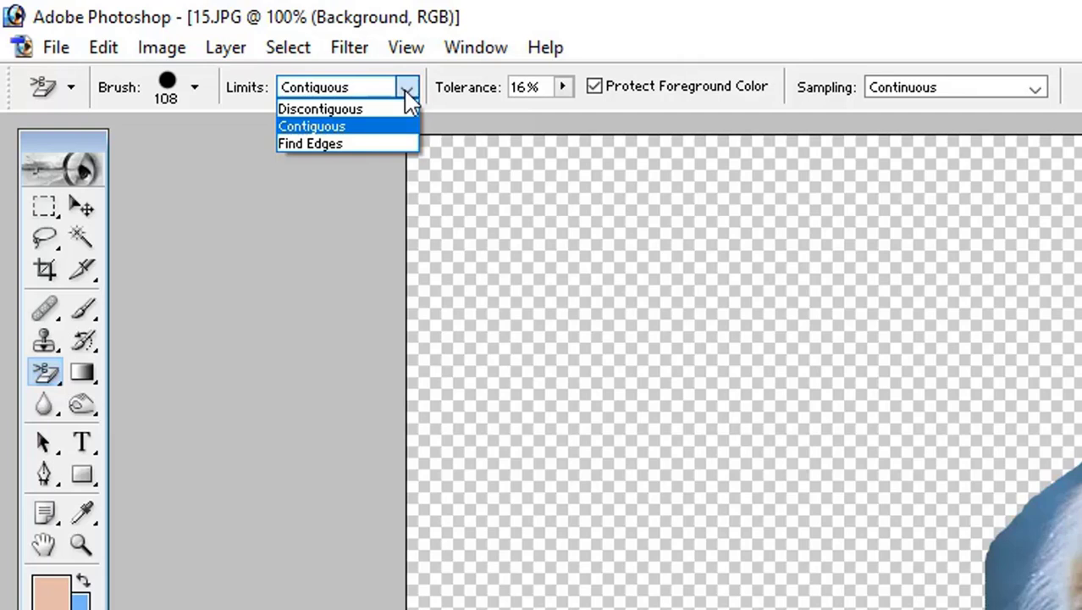
{"action": "left_click", "coordinate": [409, 91]}
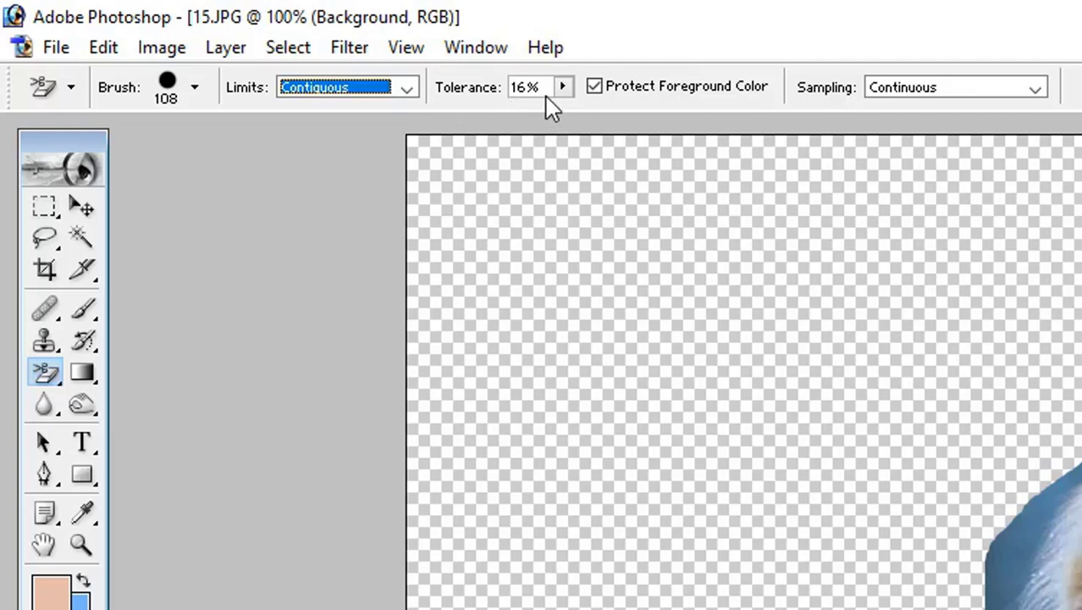
{"action": "left_click_drag", "start_coordinate": [551, 87], "coordinate": [505, 95]}
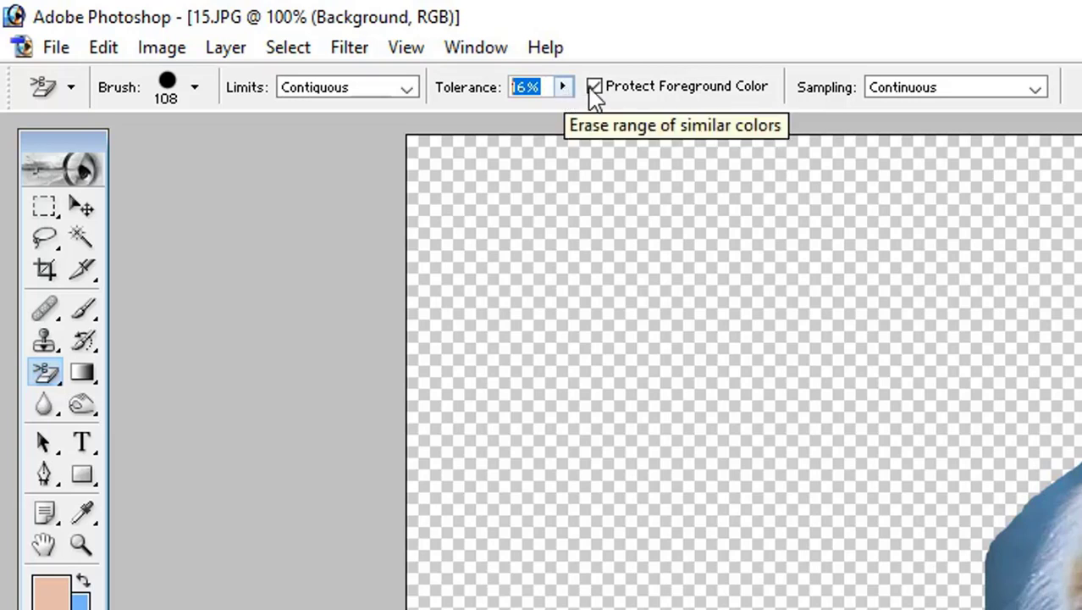
{"action": "left_click", "coordinate": [615, 109]}
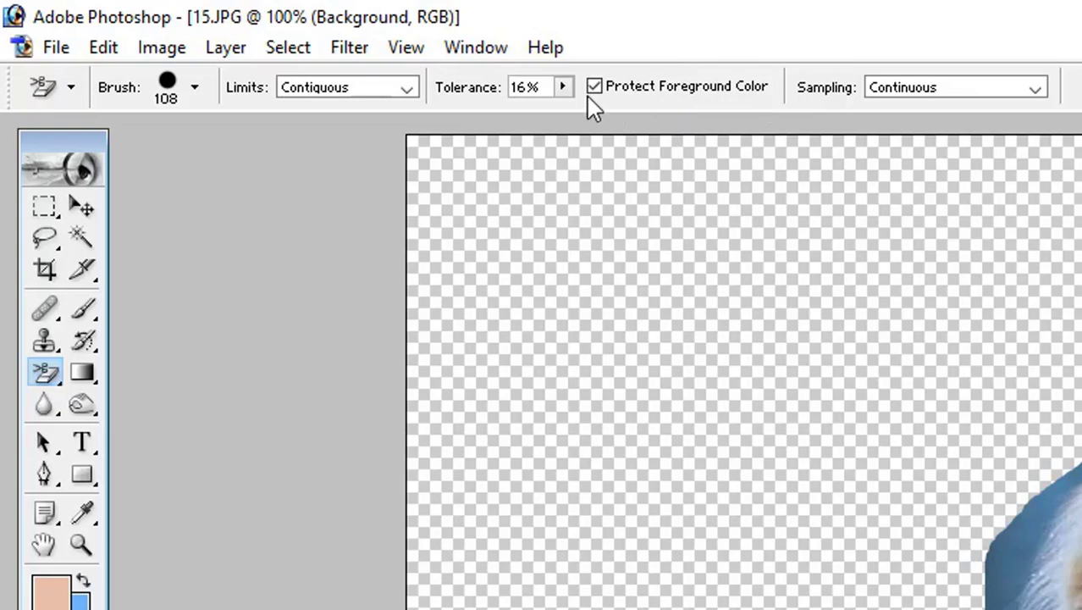
{"action": "left_click", "coordinate": [1033, 92]}
{"action": "left_click", "coordinate": [929, 106]}
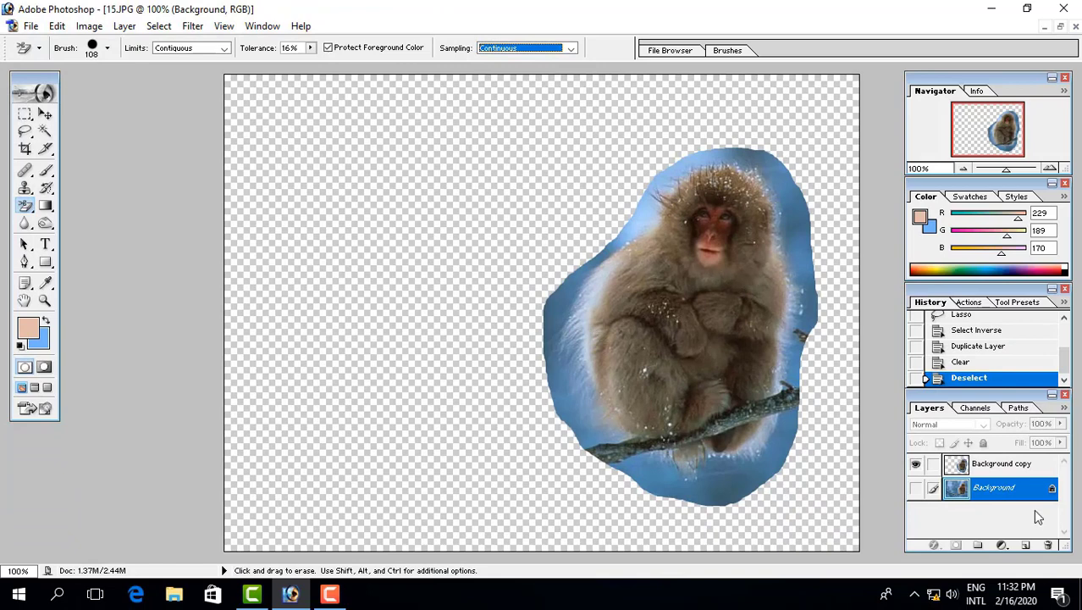
Make the Background copy layer active, briefly comparing it against the original photo layer
{"action": "left_click", "coordinate": [1000, 472]}
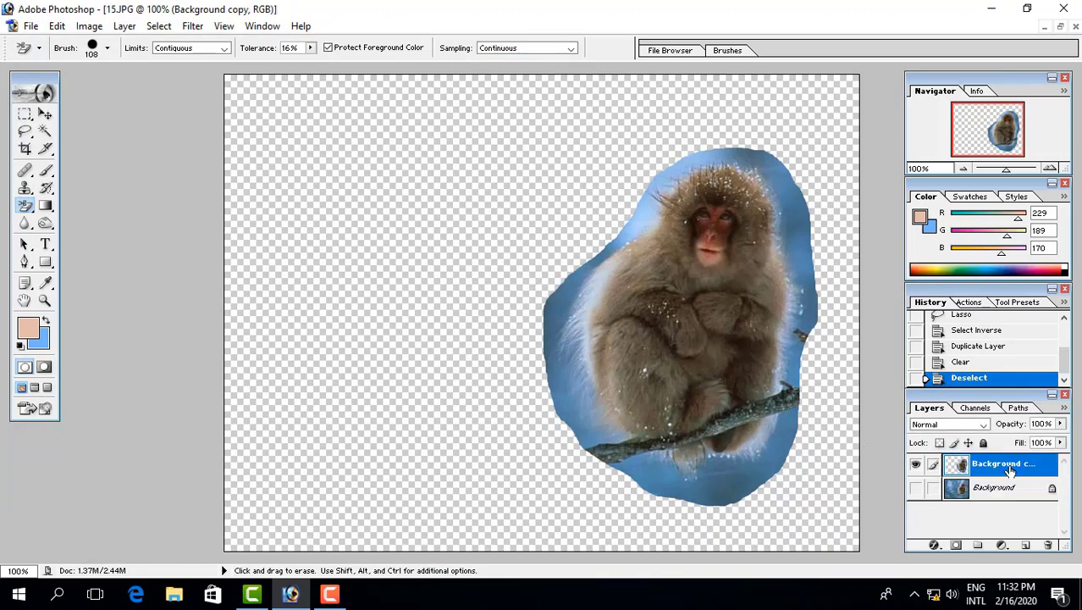
{"action": "left_click", "coordinate": [996, 491]}
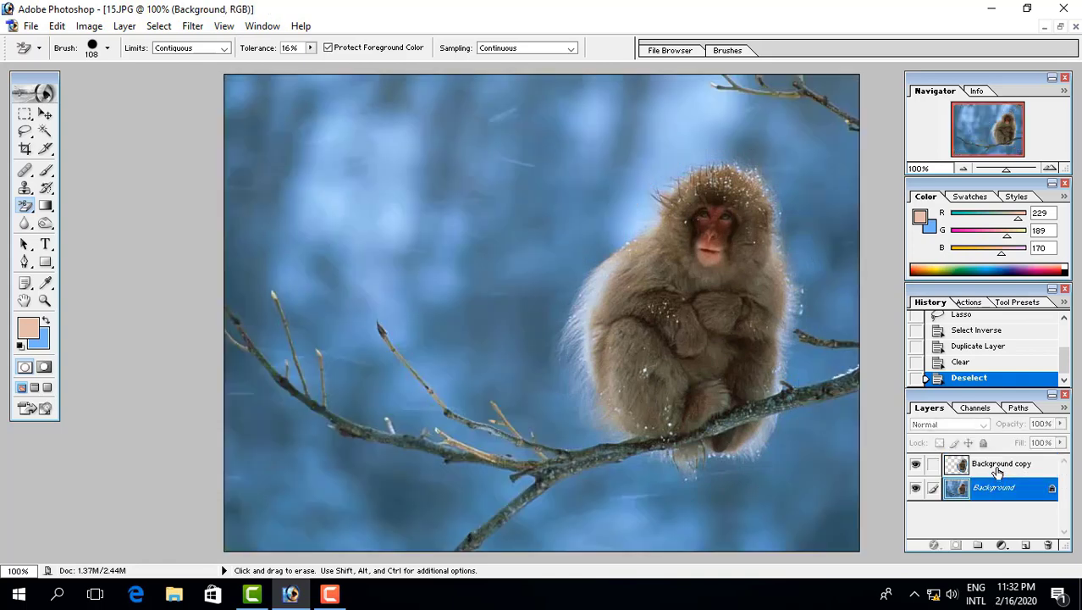
{"action": "left_click", "coordinate": [997, 471]}
{"action": "left_click", "coordinate": [917, 489]}
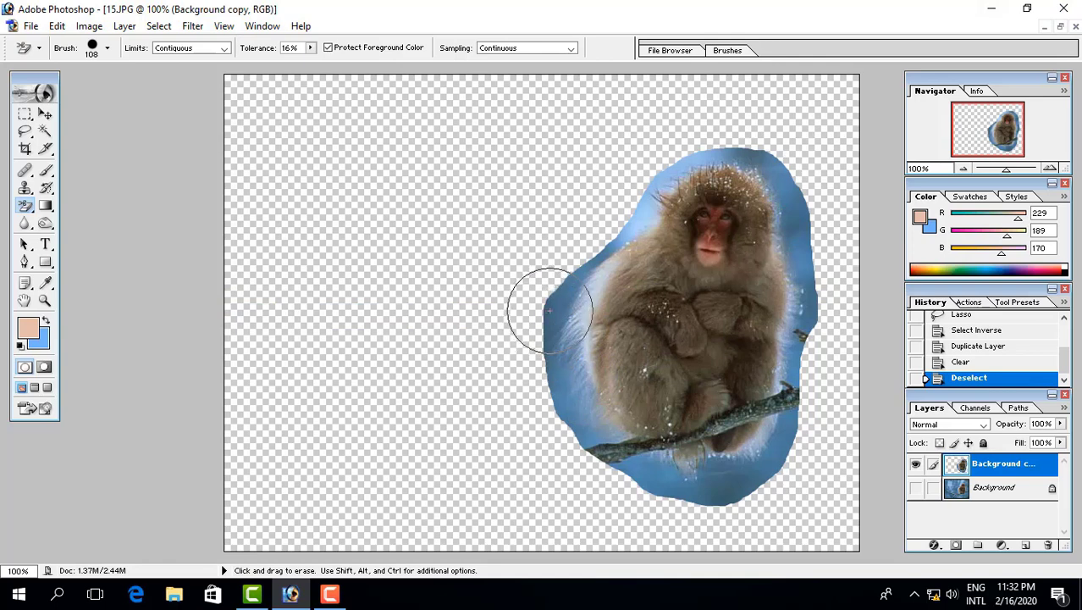
Erase the blue fringe along the monkey's left side, head and underside
{"action": "left_click", "coordinate": [549, 307]}
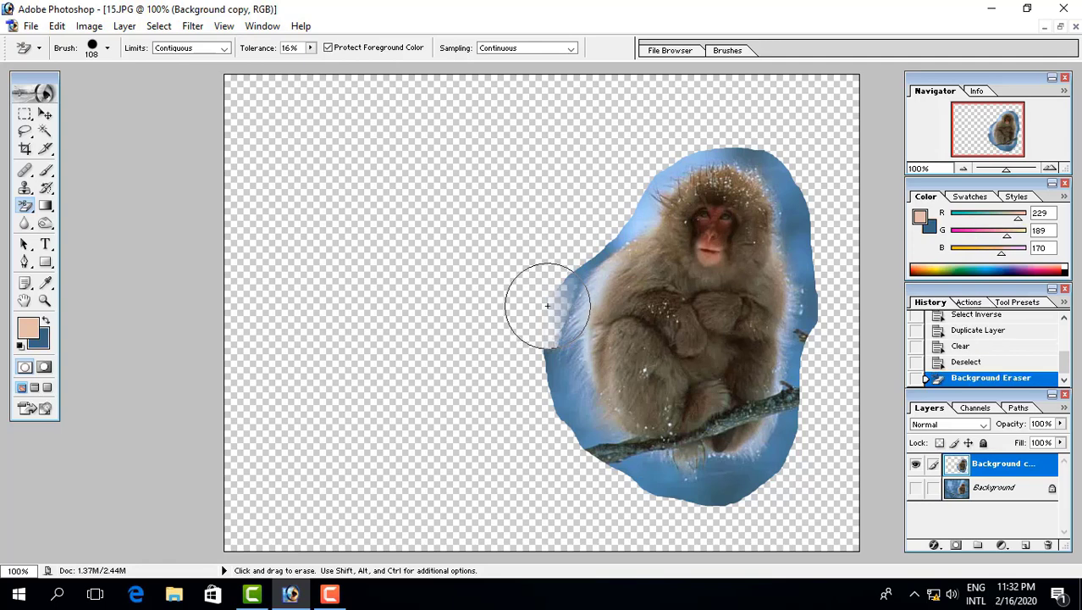
{"action": "left_click_drag", "start_coordinate": [571, 280], "coordinate": [653, 192]}
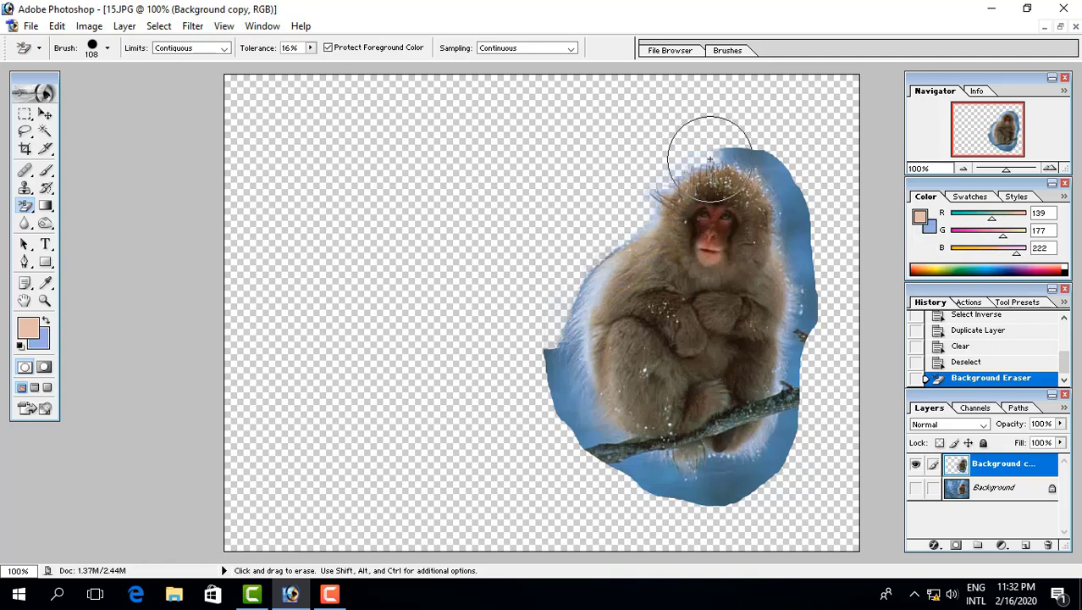
{"action": "mouse_move", "coordinate": [653, 192]}
{"action": "left_mouse_down"}
{"action": "mouse_move", "coordinate": [737, 155]}
{"action": "mouse_move", "coordinate": [796, 234]}
{"action": "mouse_move", "coordinate": [801, 356]}
{"action": "mouse_move", "coordinate": [774, 196]}
{"action": "left_mouse_up"}
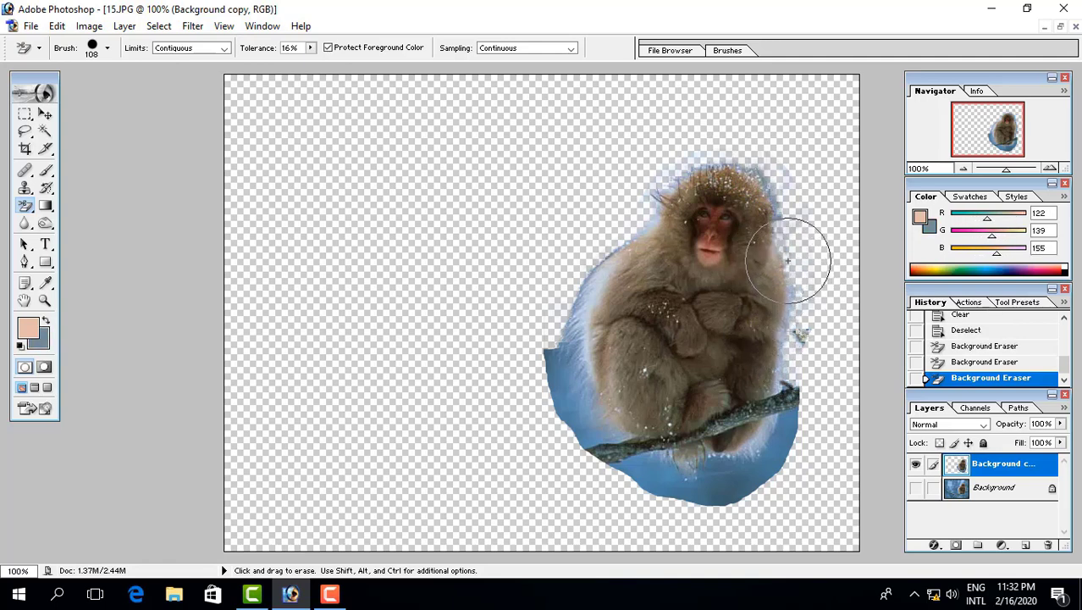
{"action": "mouse_move", "coordinate": [570, 437]}
{"action": "left_mouse_down"}
{"action": "mouse_move", "coordinate": [551, 406]}
{"action": "mouse_move", "coordinate": [564, 306]}
{"action": "mouse_move", "coordinate": [592, 249]}
{"action": "mouse_move", "coordinate": [627, 243]}
{"action": "left_mouse_up"}
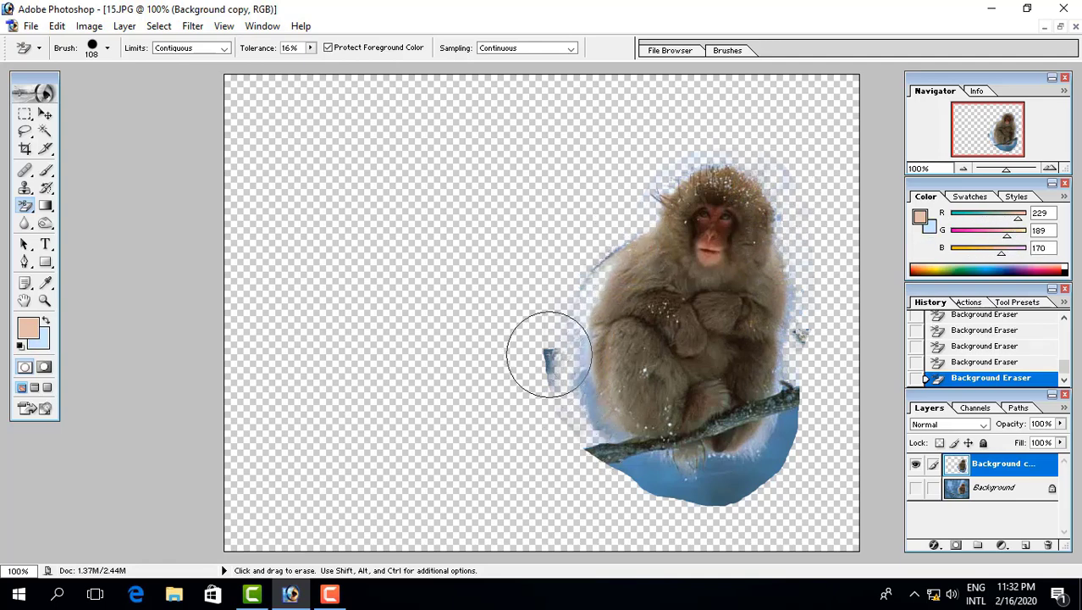
{"action": "mouse_move", "coordinate": [550, 348]}
{"action": "left_mouse_down"}
{"action": "mouse_move", "coordinate": [568, 343]}
{"action": "mouse_move", "coordinate": [602, 404]}
{"action": "mouse_move", "coordinate": [570, 411]}
{"action": "left_mouse_up"}
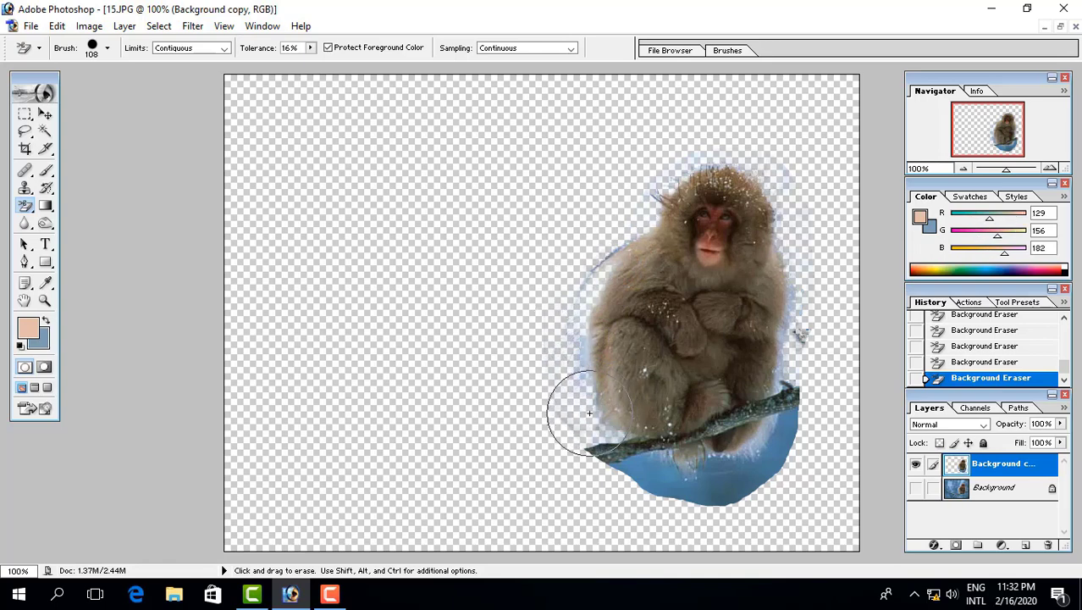
{"action": "mouse_move", "coordinate": [580, 361]}
{"action": "left_mouse_down"}
{"action": "mouse_move", "coordinate": [555, 339]}
{"action": "mouse_move", "coordinate": [584, 249]}
{"action": "mouse_move", "coordinate": [596, 268]}
{"action": "mouse_move", "coordinate": [607, 256]}
{"action": "left_mouse_up"}
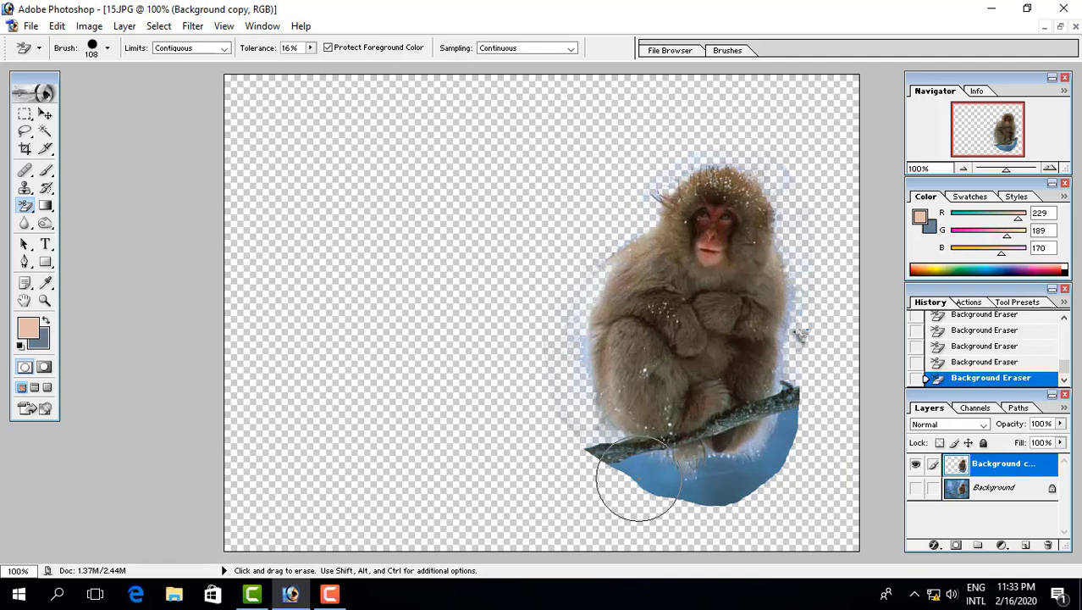
{"action": "mouse_move", "coordinate": [619, 476]}
{"action": "left_mouse_down"}
{"action": "mouse_move", "coordinate": [663, 495]}
{"action": "mouse_move", "coordinate": [665, 481]}
{"action": "mouse_move", "coordinate": [718, 508]}
{"action": "mouse_move", "coordinate": [772, 475]}
{"action": "mouse_move", "coordinate": [764, 467]}
{"action": "mouse_move", "coordinate": [786, 423]}
{"action": "mouse_move", "coordinate": [760, 455]}
{"action": "mouse_move", "coordinate": [705, 447]}
{"action": "mouse_move", "coordinate": [669, 474]}
{"action": "mouse_move", "coordinate": [556, 430]}
{"action": "mouse_move", "coordinate": [529, 470]}
{"action": "left_mouse_up"}
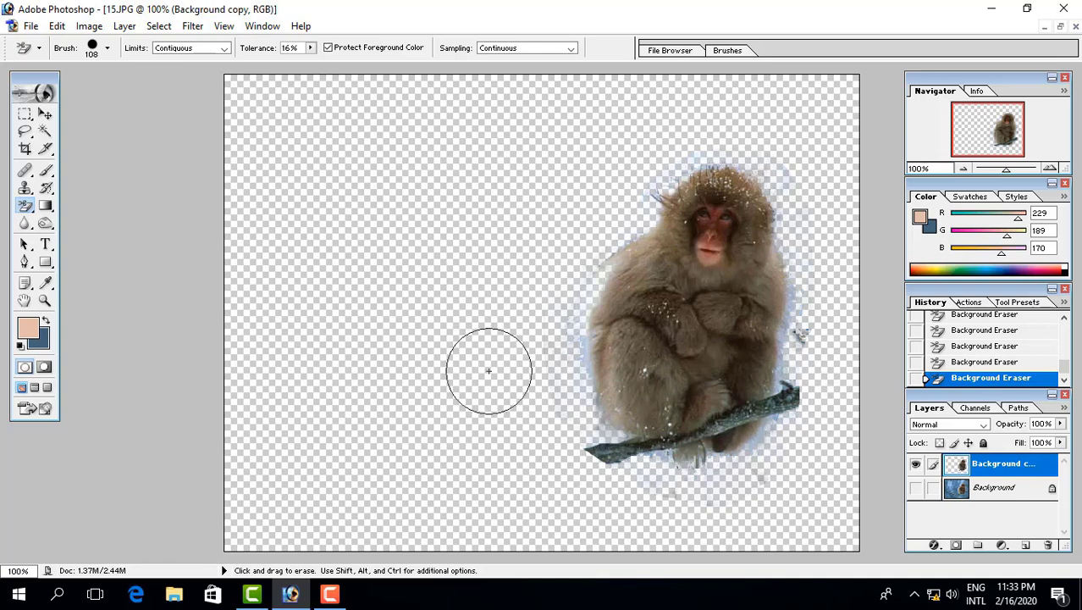
Choose the Clone Stamp tool and try setting a source on the monkey's fur
{"action": "left_click_drag", "start_coordinate": [24, 188], "coordinate": [114, 195]}
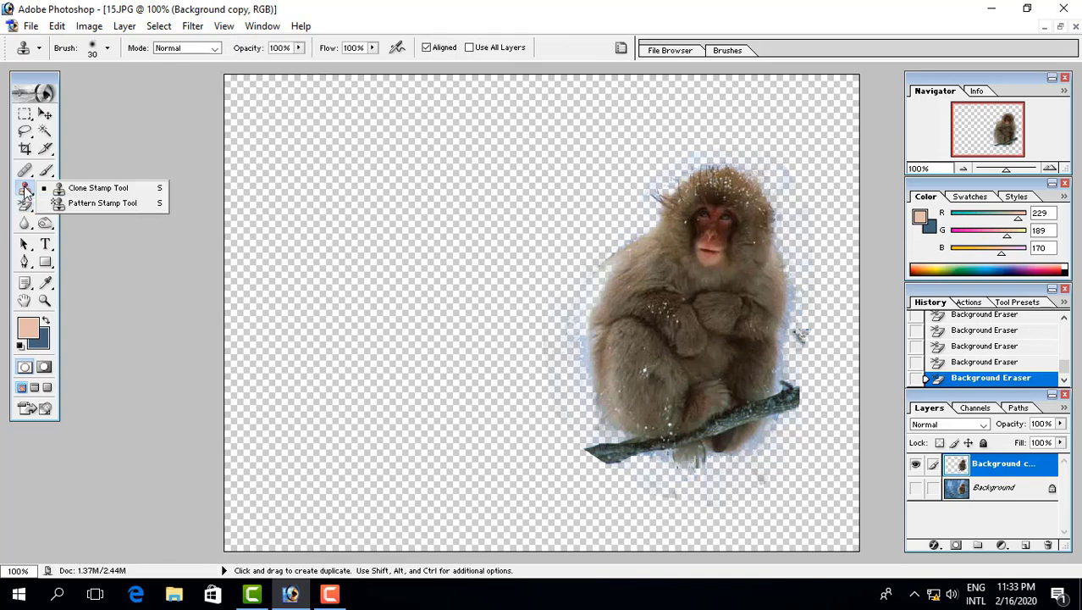
{"action": "left_click", "coordinate": [126, 193]}
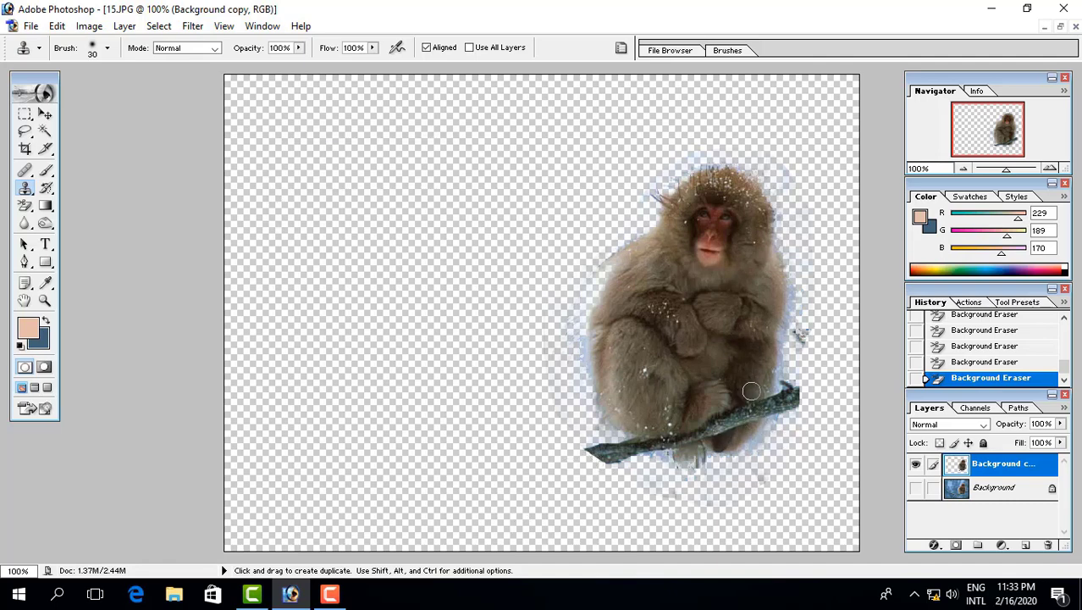
{"action": "key", "text": "alt"}
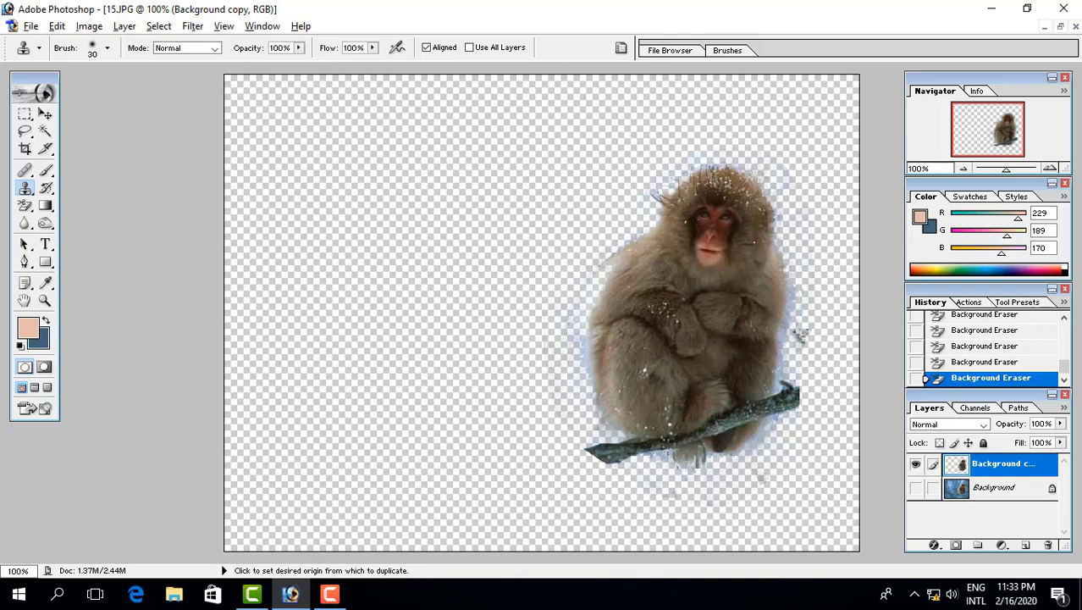
{"action": "left_click", "coordinate": [751, 390], "text": "alt"}
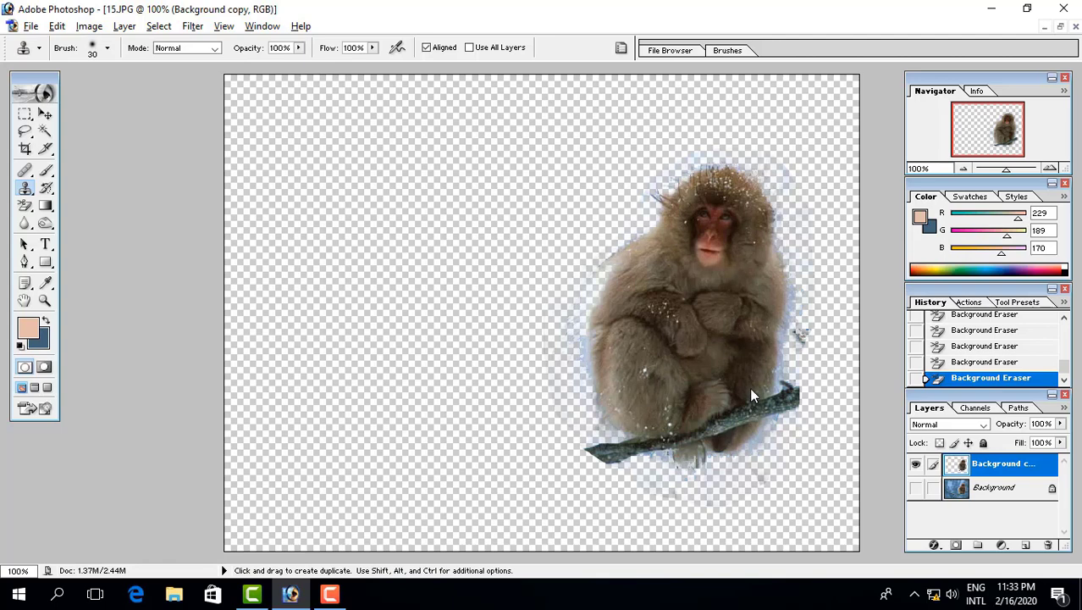
{"action": "left_click", "coordinate": [753, 387]}
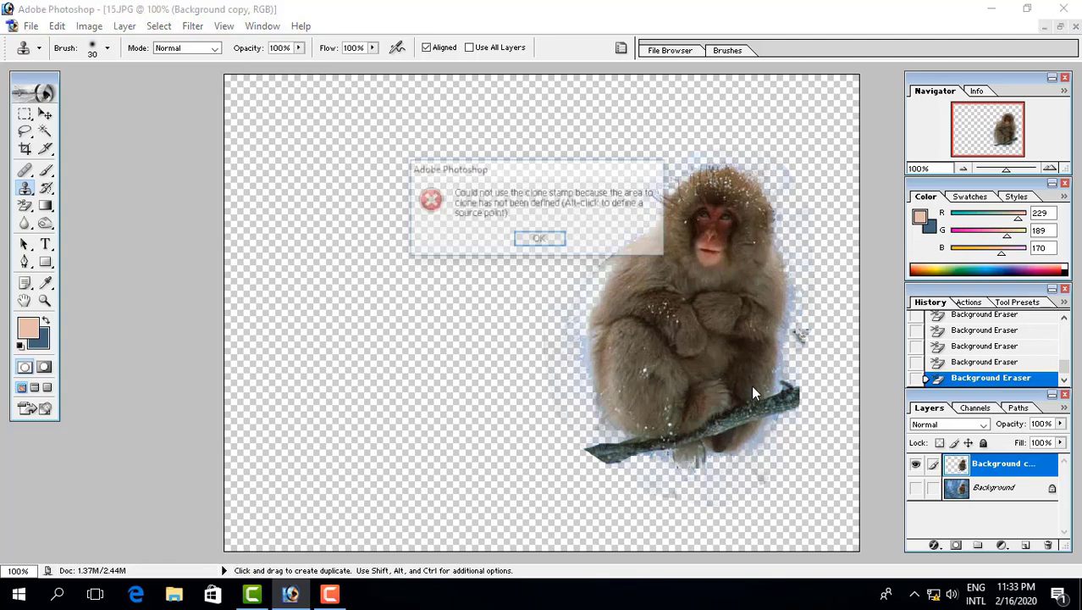
{"action": "left_click", "coordinate": [543, 239]}
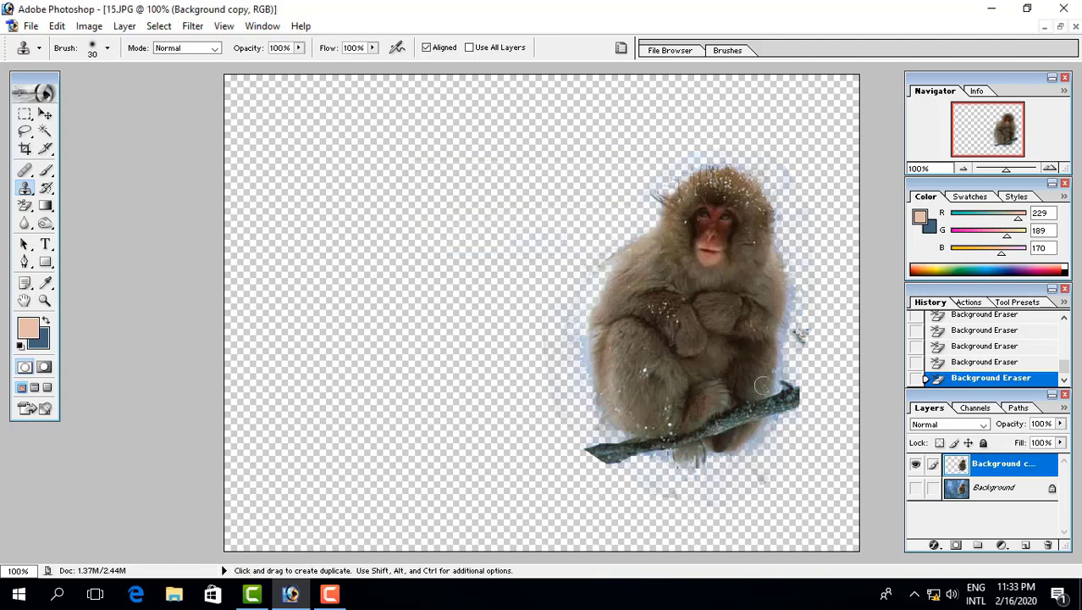
Set the monkey's fur as clone source and paint fur over the branch beneath it
{"action": "key", "text": "alt"}
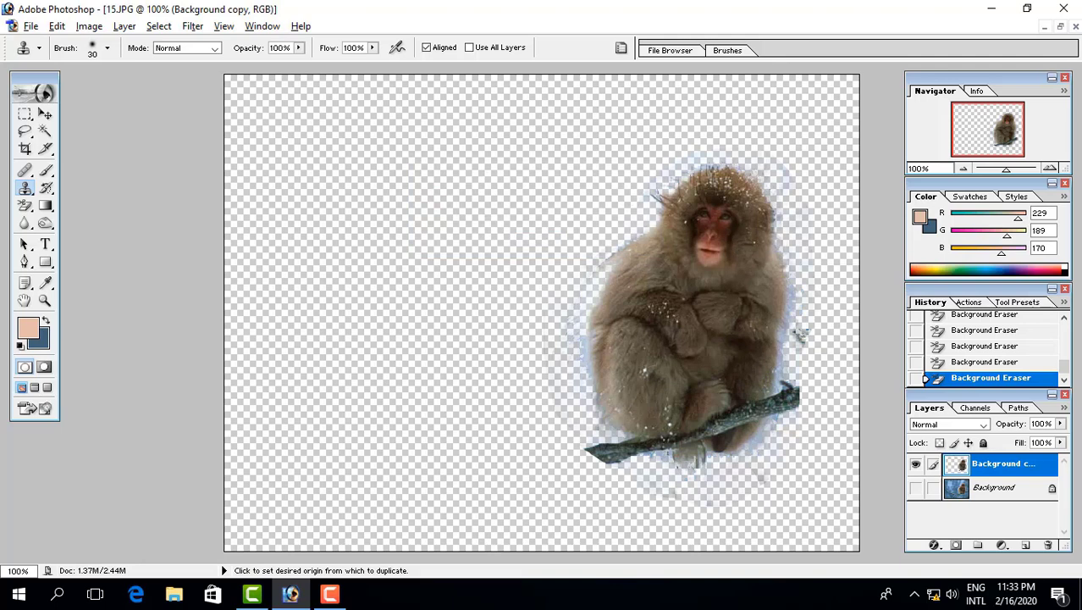
{"action": "left_click", "coordinate": [753, 387], "text": "alt"}
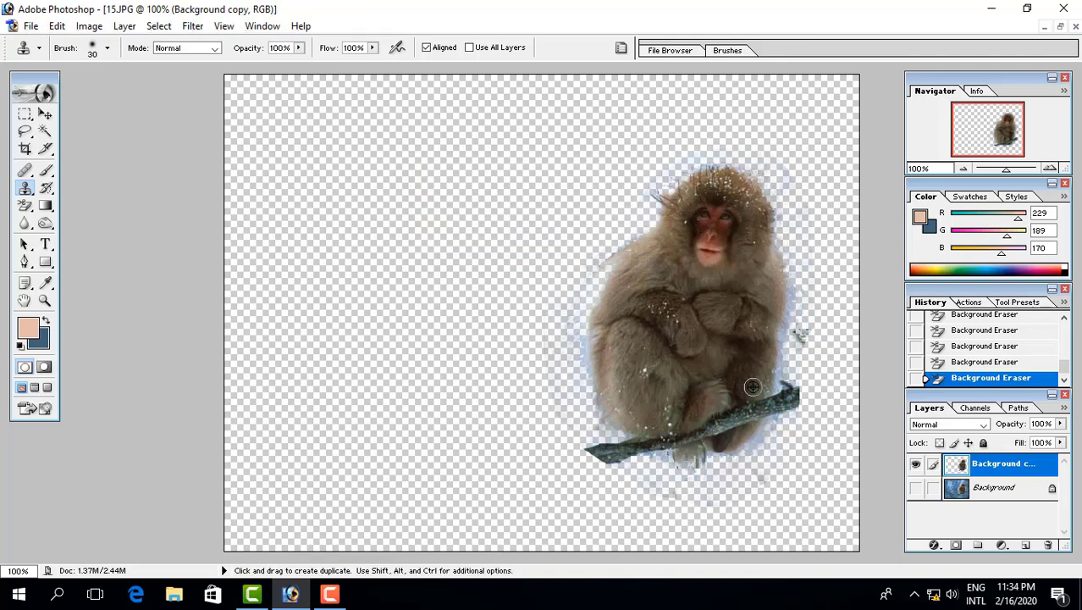
{"action": "left_click", "coordinate": [753, 386], "text": "alt"}
{"action": "left_click_drag", "start_coordinate": [750, 408], "coordinate": [764, 400]}
{"action": "left_click_drag", "start_coordinate": [762, 407], "coordinate": [759, 398]}
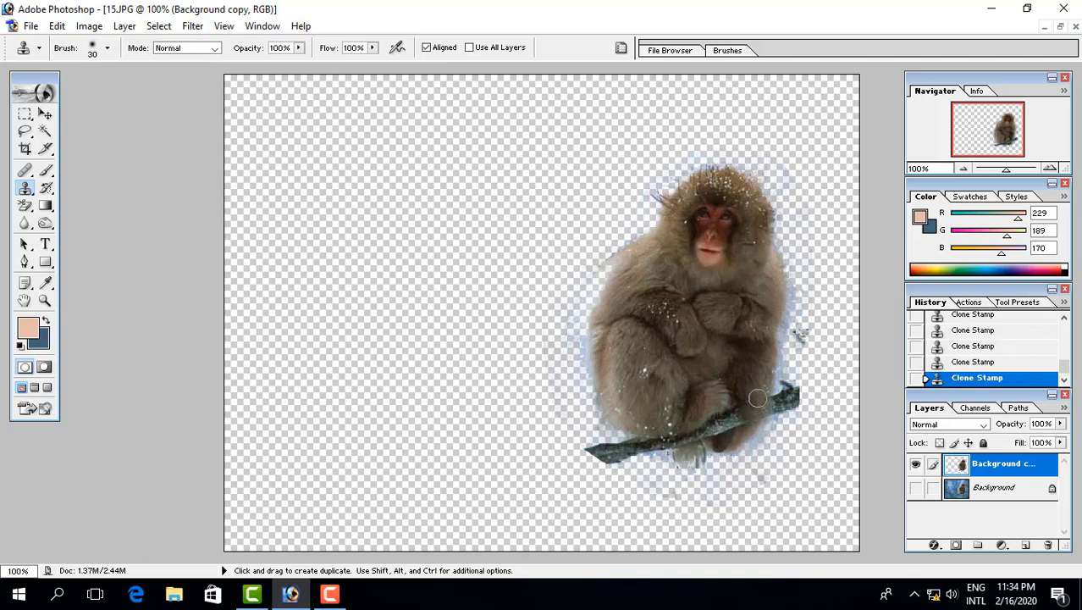
Pick fresh clone sources and cover the branch's middle and right end with fur
{"action": "left_click", "coordinate": [749, 405], "text": "alt"}
{"action": "left_click", "coordinate": [719, 422], "text": "alt"}
{"action": "left_click", "coordinate": [659, 414], "text": "alt"}
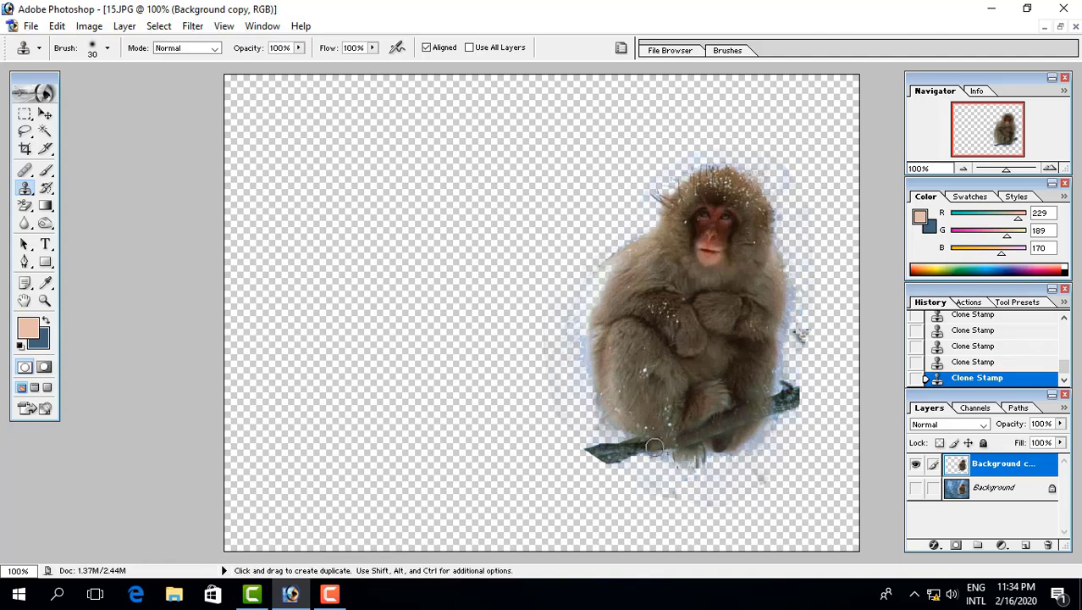
{"action": "left_click_drag", "start_coordinate": [655, 447], "coordinate": [662, 438]}
{"action": "left_click", "coordinate": [754, 388], "text": "alt"}
{"action": "mouse_move", "coordinate": [752, 400]}
{"action": "left_mouse_down"}
{"action": "mouse_move", "coordinate": [756, 420]}
{"action": "mouse_move", "coordinate": [745, 419]}
{"action": "left_mouse_up"}
{"action": "left_click", "coordinate": [748, 415], "text": "alt"}
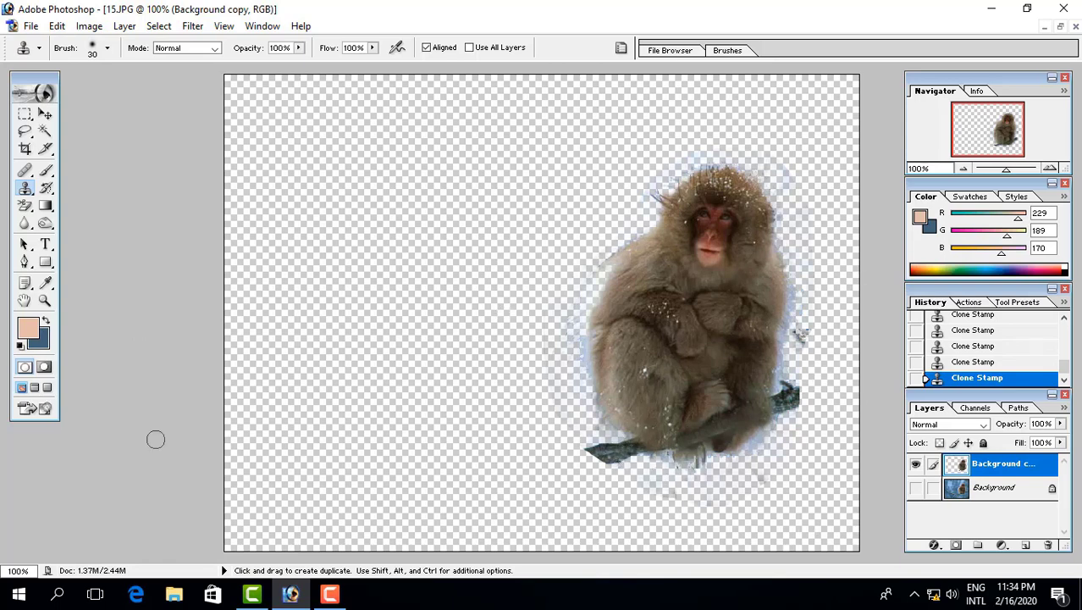
Lasso the branch's left tip beside the monkey and delete it
{"action": "left_click", "coordinate": [26, 133]}
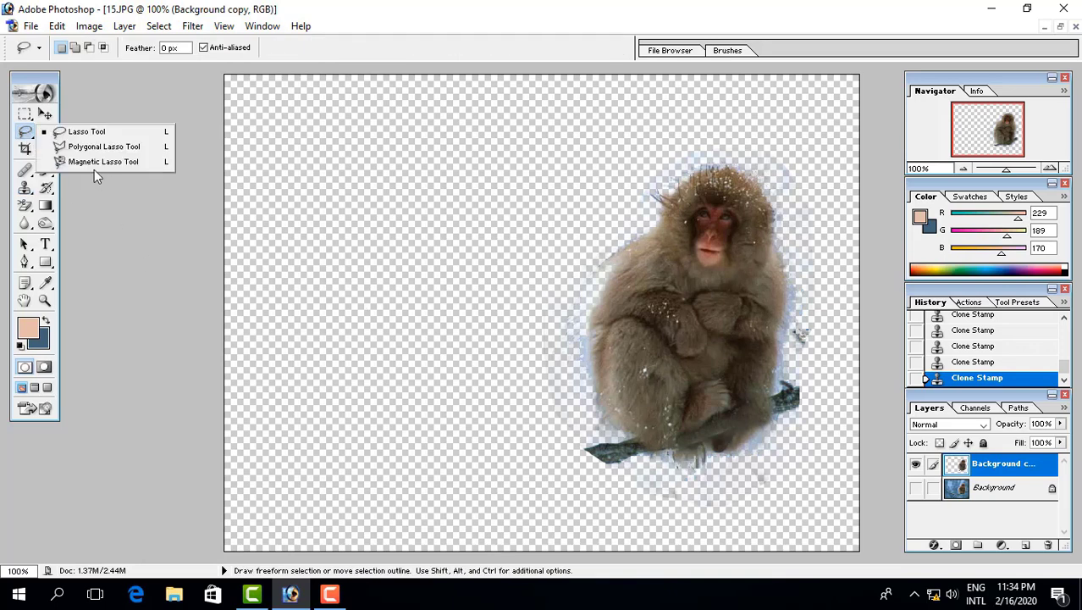
{"action": "left_click", "coordinate": [100, 133]}
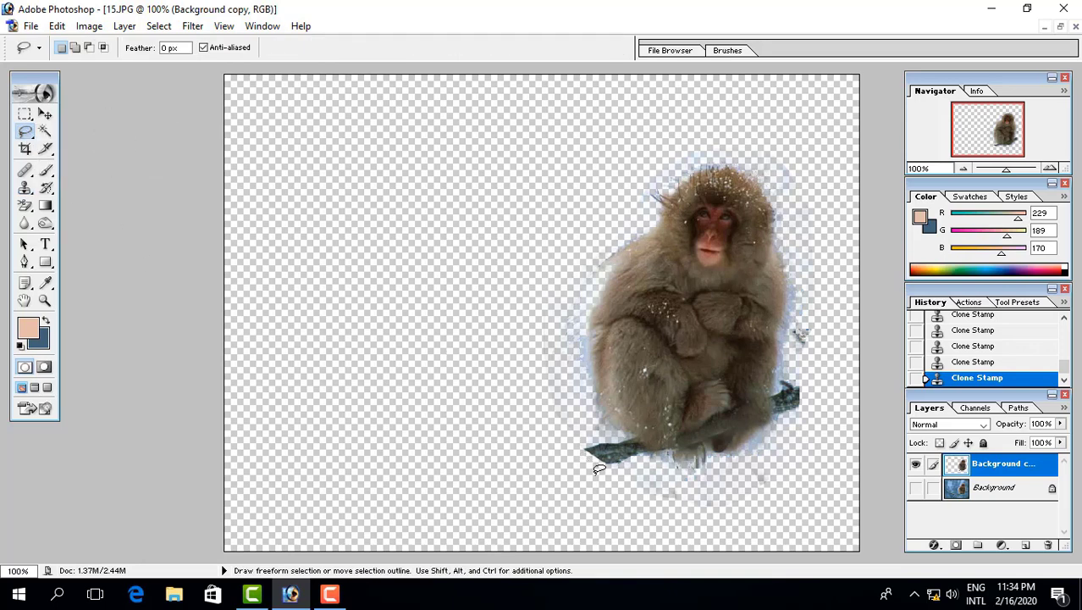
{"action": "left_click_drag", "start_coordinate": [597, 470], "coordinate": [641, 462]}
{"action": "left_click_drag", "start_coordinate": [637, 439], "coordinate": [603, 474]}
{"action": "key", "text": "Delete"}
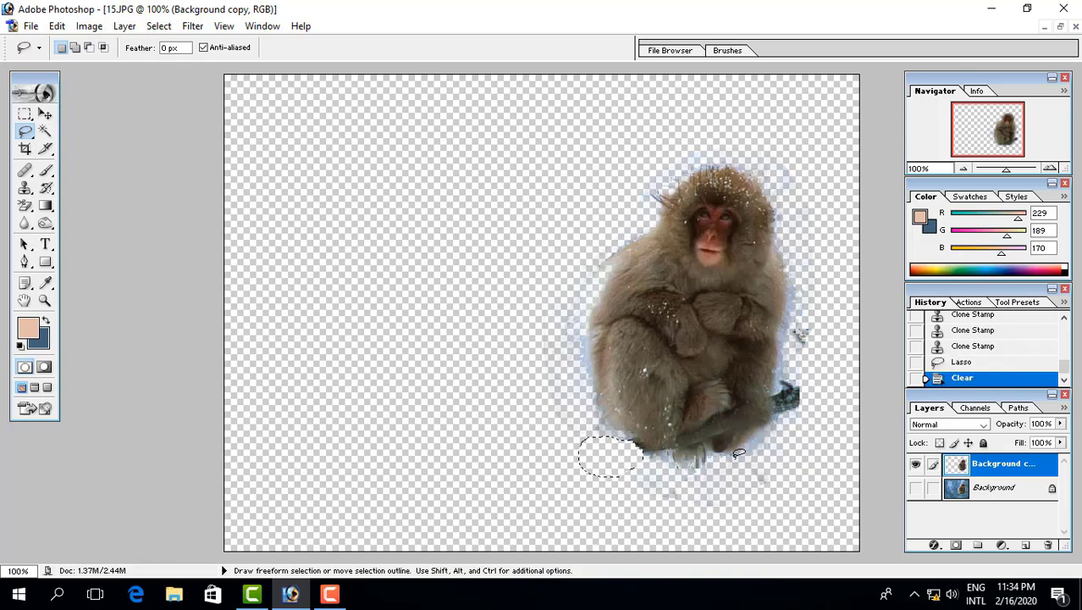
{"action": "key", "text": "ctrl+d"}
Lasso and delete the dark branch blob and the small blob right of the monkey
{"action": "left_click_drag", "start_coordinate": [781, 381], "coordinate": [781, 417]}
{"action": "key", "text": "Delete"}
{"action": "key", "text": "ctrl+d"}
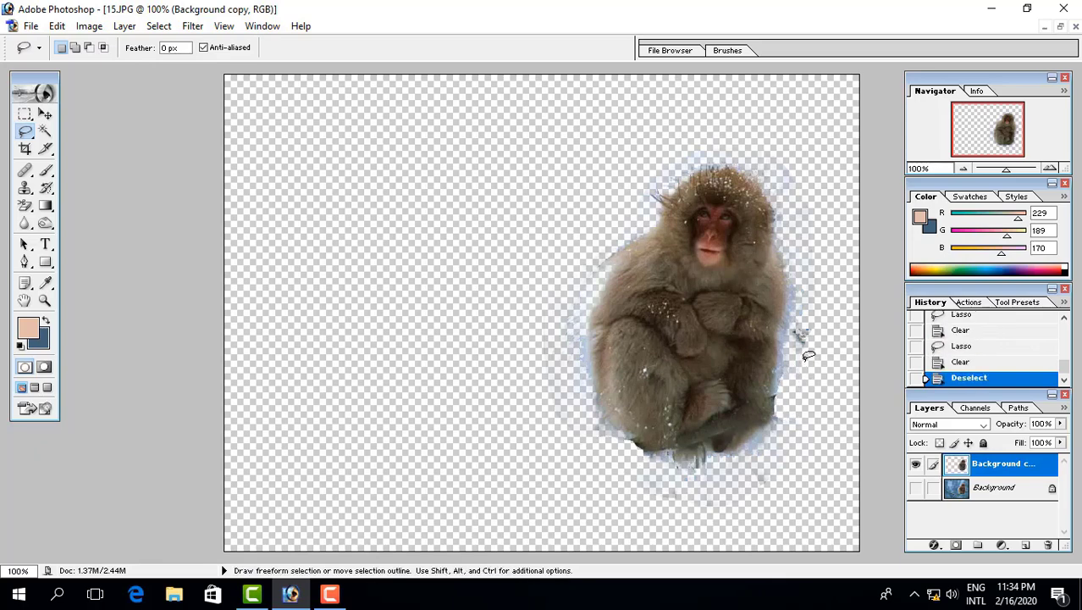
{"action": "left_click_drag", "start_coordinate": [793, 330], "coordinate": [797, 349]}
{"action": "key", "text": "Delete"}
{"action": "key", "text": "ctrl+d"}
Clone fur along the monkey's lower edge to smooth it
{"action": "key", "text": "s"}
{"action": "left_click", "coordinate": [769, 396]}
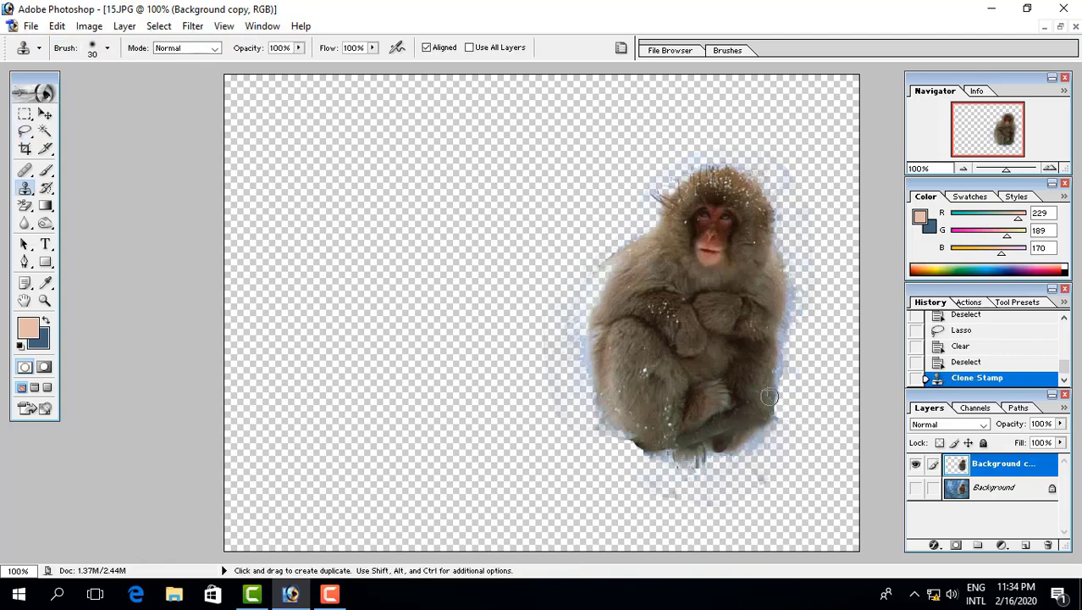
{"action": "left_click", "coordinate": [723, 432]}
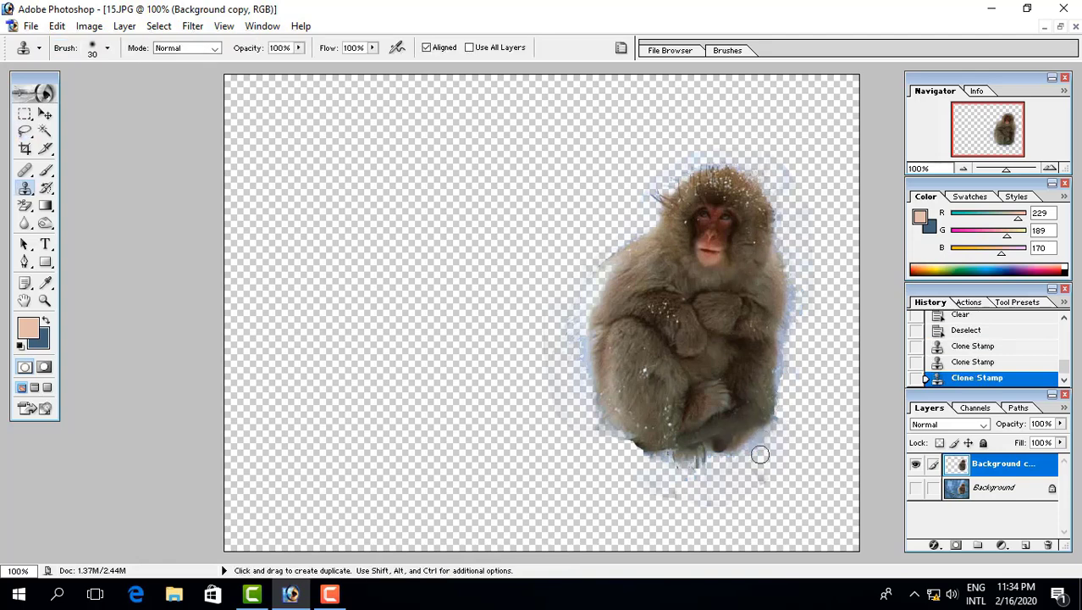
Drag and nudge the monkey layer into the middle of the canvas
{"action": "left_click", "coordinate": [45, 113]}
{"action": "mouse_move", "coordinate": [593, 309]}
{"action": "left_mouse_down"}
{"action": "mouse_move", "coordinate": [562, 277]}
{"action": "mouse_move", "coordinate": [570, 273]}
{"action": "left_mouse_up"}
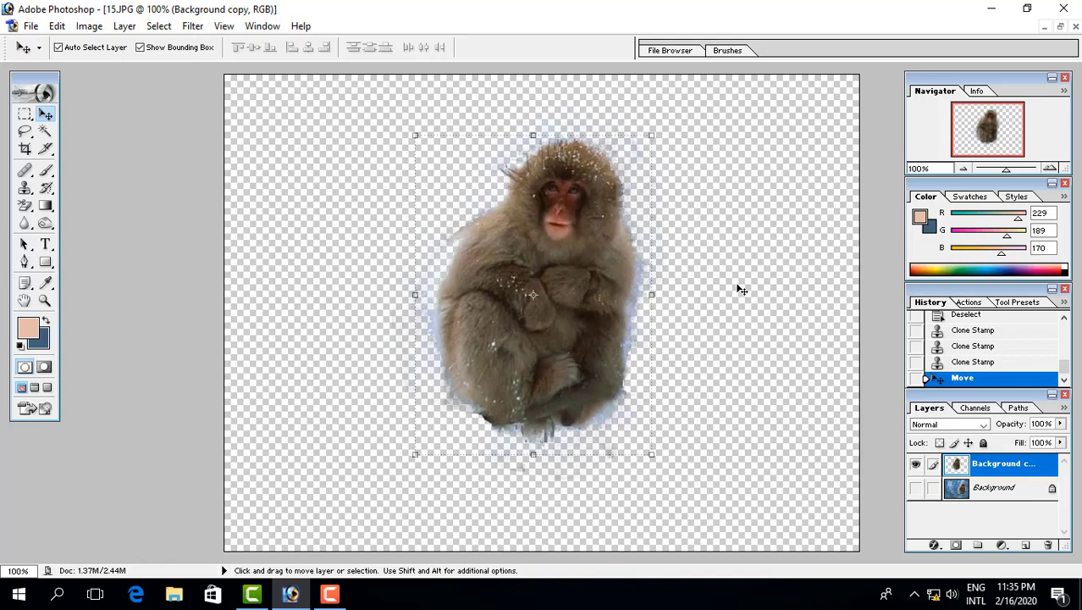
{"action": "key", "text": "ctrl+minus"}
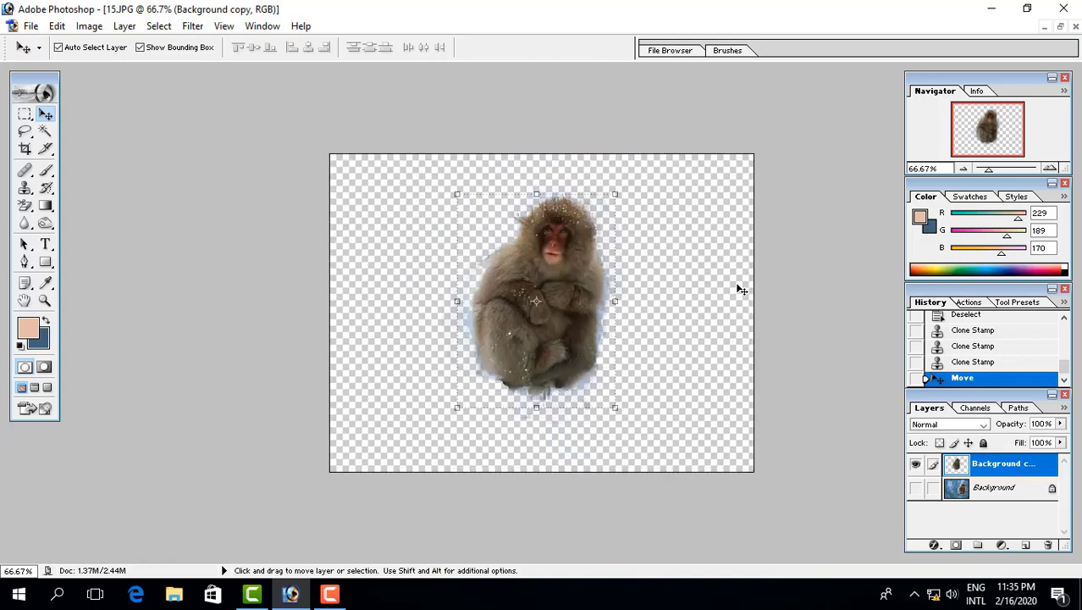
{"action": "key", "text": "shift+Left"}
{"action": "key", "text": "shift+Left"}
{"action": "key", "text": "shift+Left"}
{"action": "key", "text": "shift+Down"}
{"action": "key", "text": "shift+Down"}
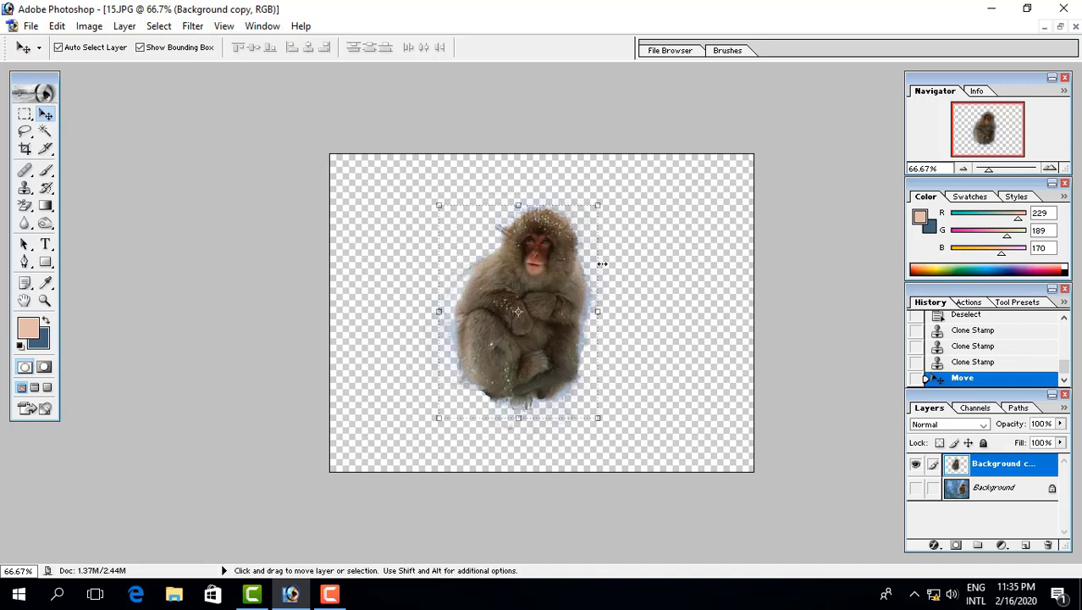
{"action": "left_click_drag", "start_coordinate": [563, 284], "coordinate": [600, 280]}
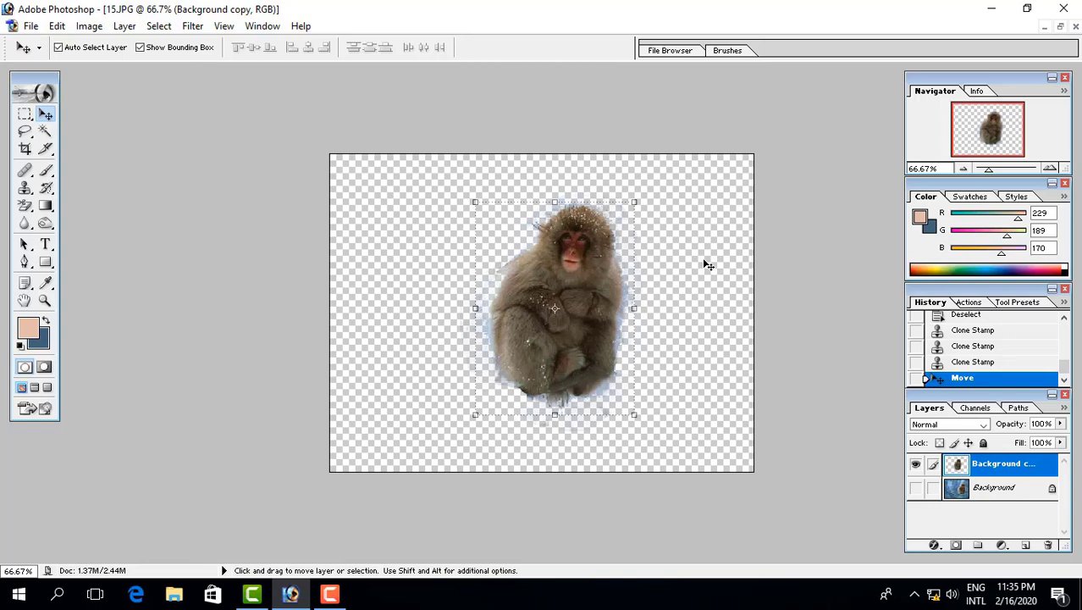
Save the monkey cut-out as PNG '15 copy.png' with default PNG options
{"action": "key", "text": "ctrl+shift+s"}
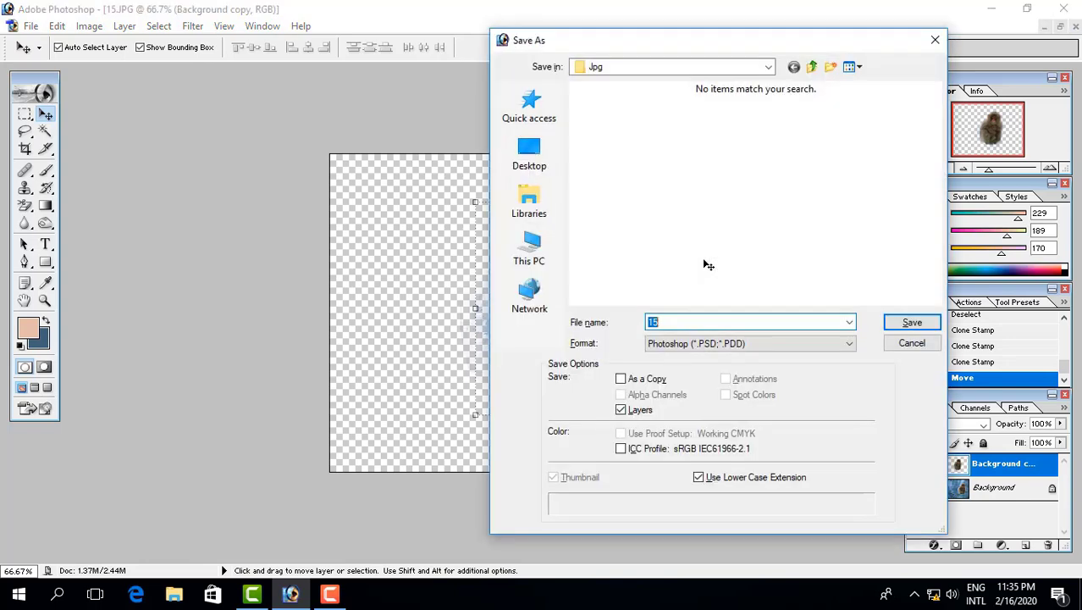
{"action": "left_click", "coordinate": [754, 346]}
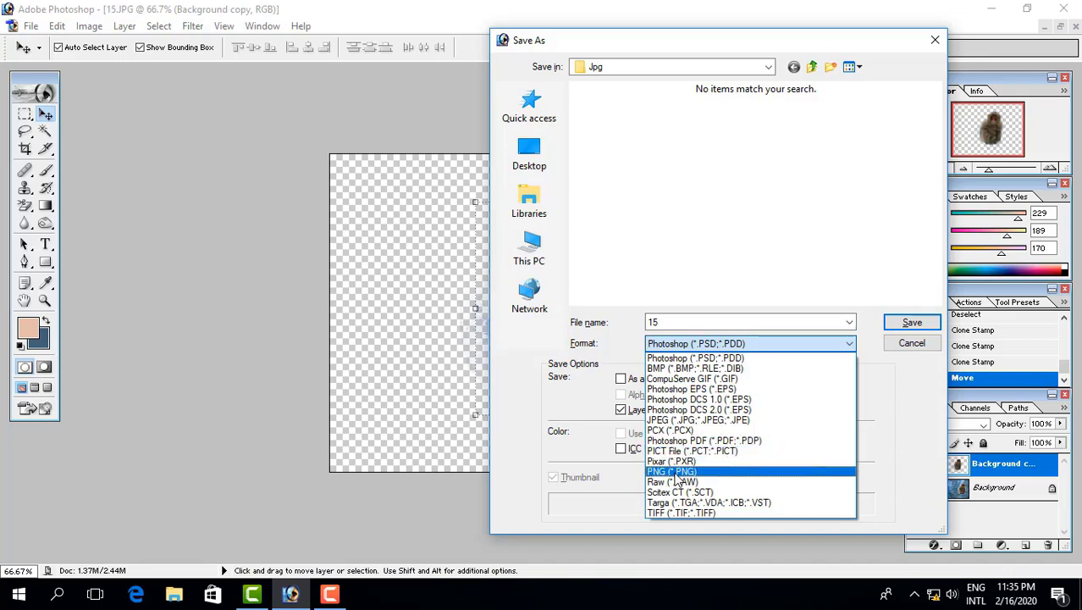
{"action": "left_click", "coordinate": [675, 472]}
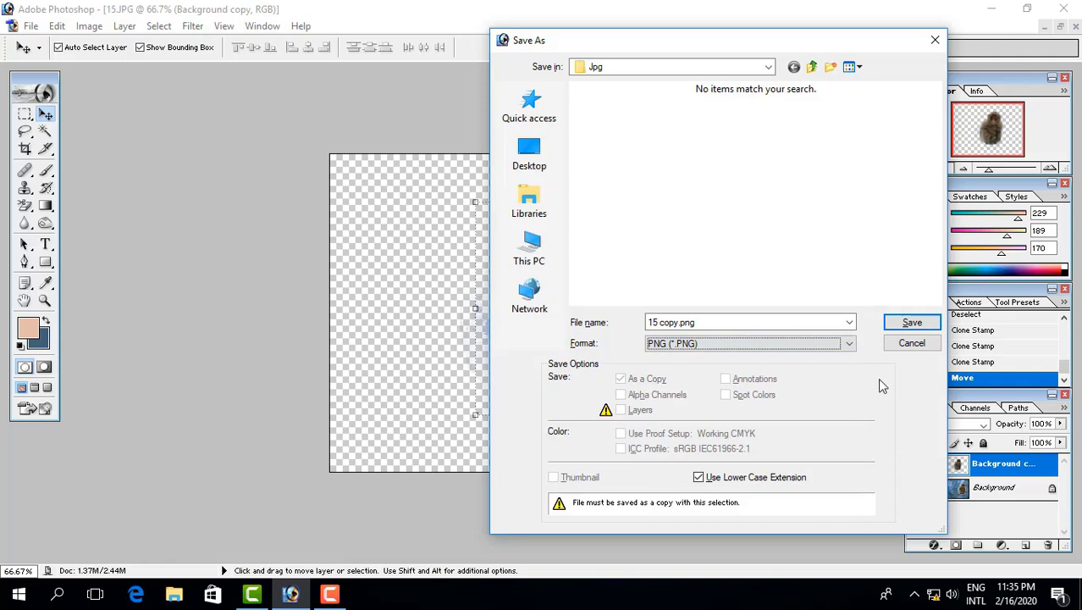
{"action": "left_click", "coordinate": [913, 322]}
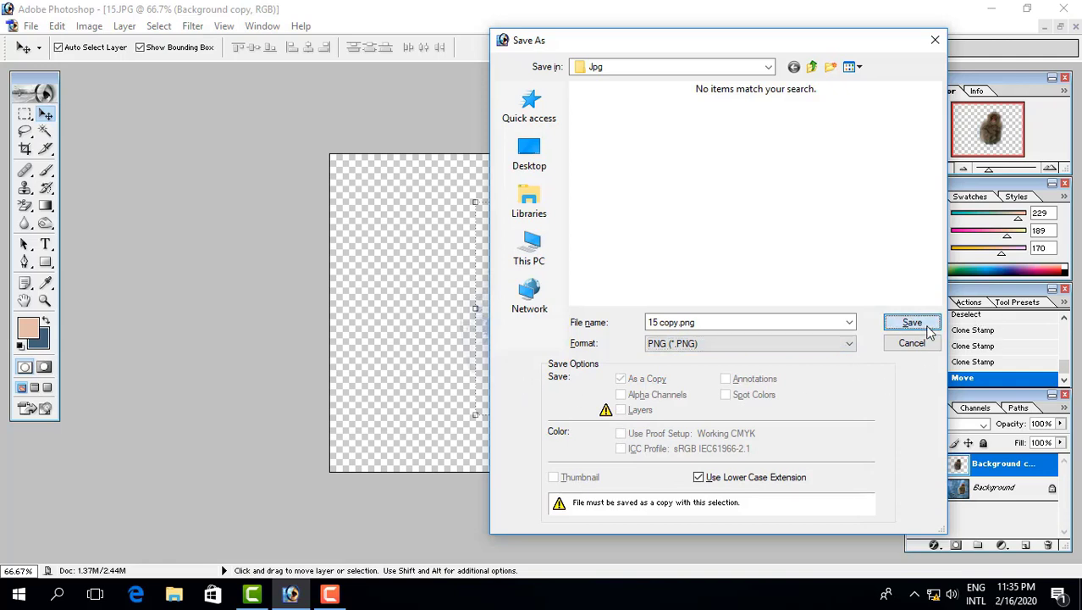
{"action": "left_click", "coordinate": [605, 284]}
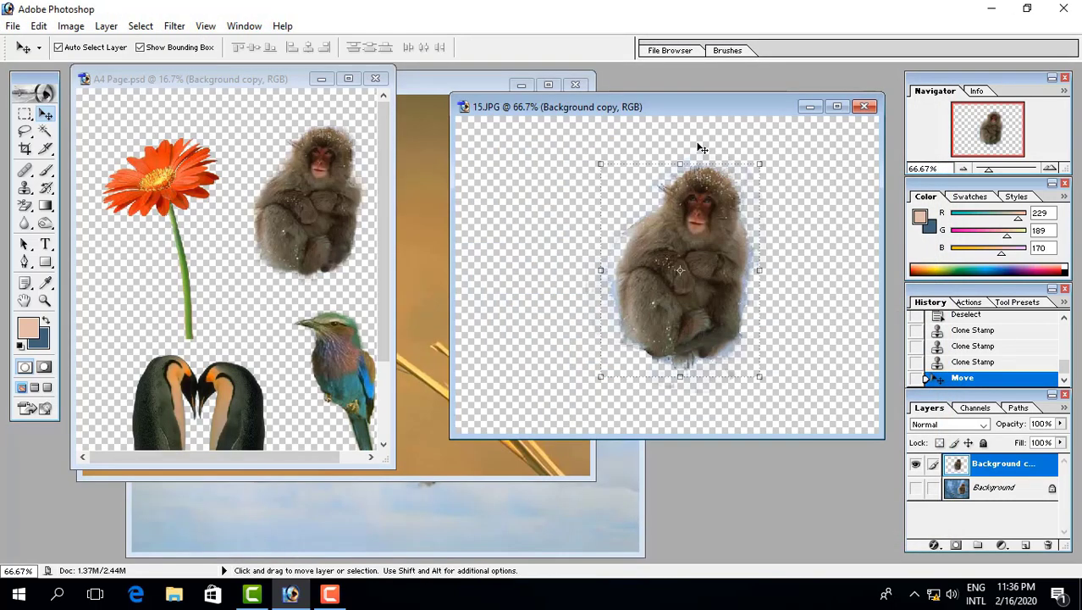
Bring the 13.JPG bird photo forward and maximize it to fill the workspace
{"action": "left_click_drag", "start_coordinate": [693, 107], "coordinate": [710, 105]}
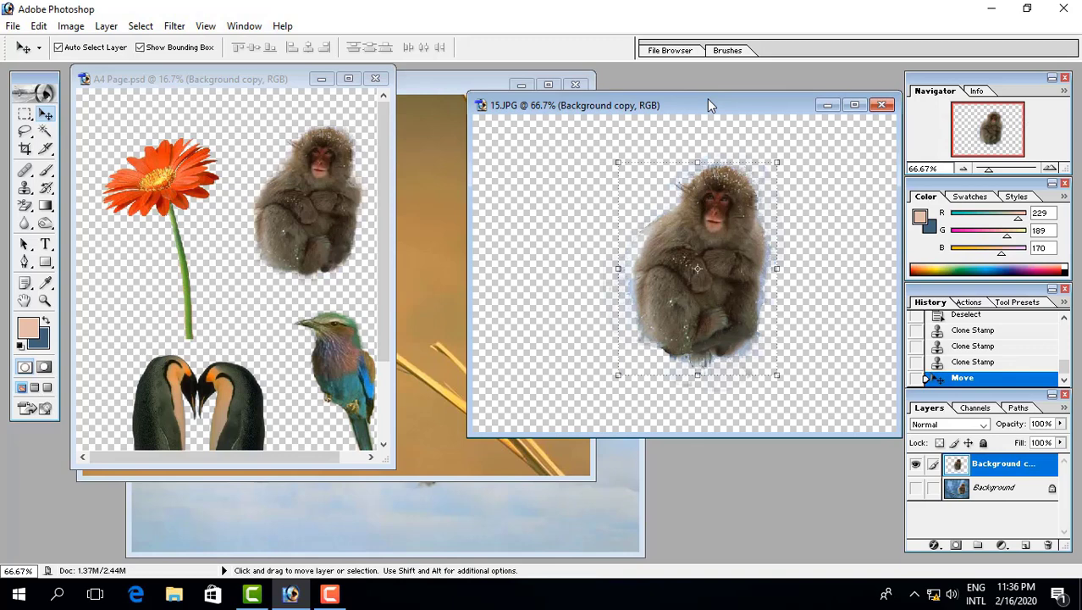
{"action": "left_click", "coordinate": [439, 85]}
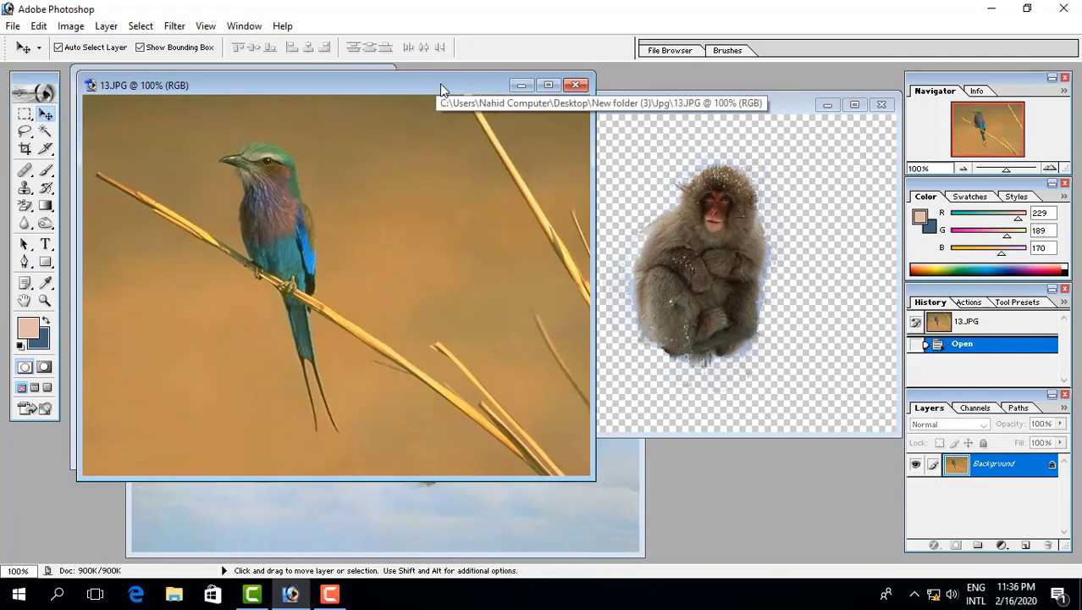
{"action": "left_click", "coordinate": [548, 86]}
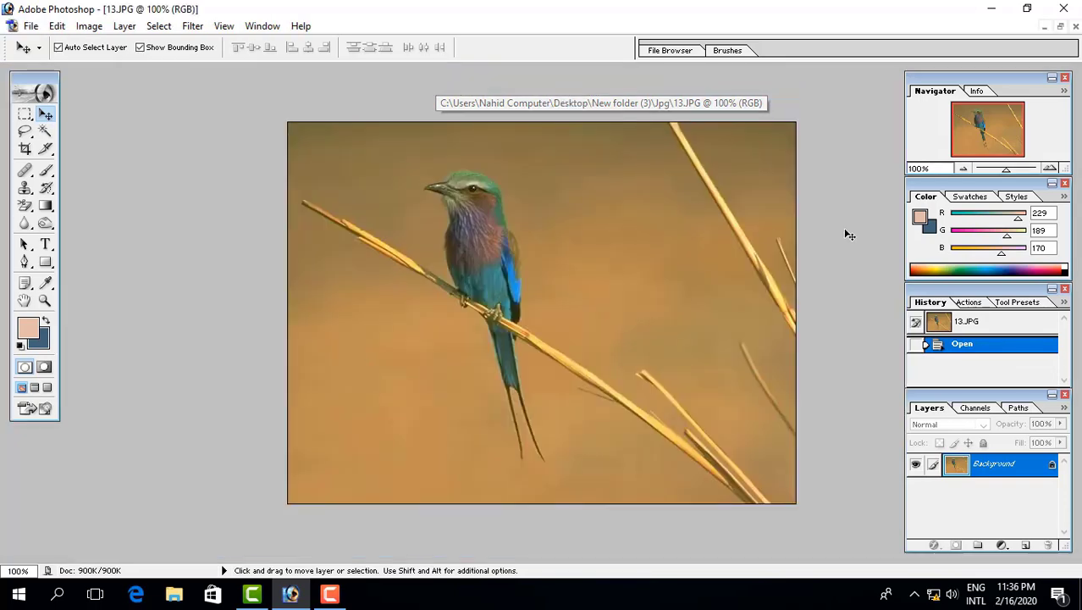
{"action": "key", "text": "ctrl+plus"}
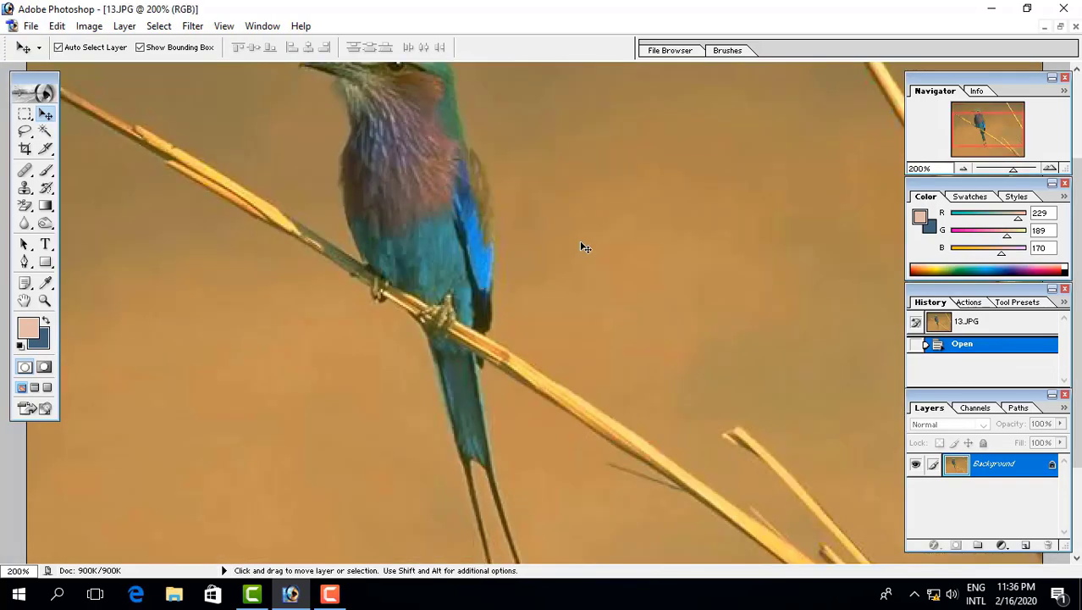
{"action": "key", "text": "ctrl+minus"}
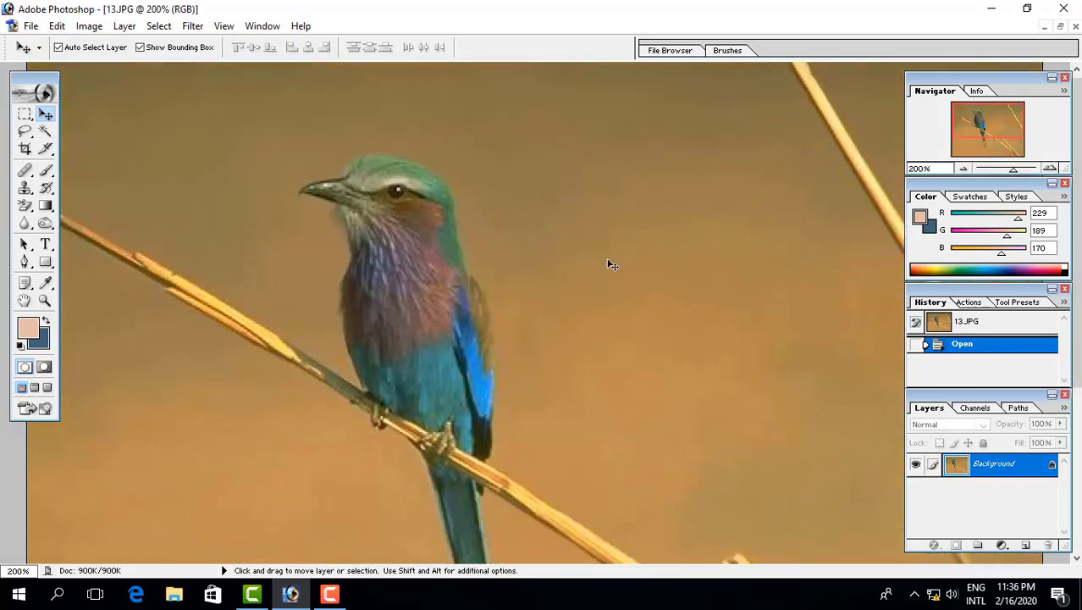
{"action": "key", "text": "ctrl+minus"}
{"action": "key", "text": "ctrl+plus"}
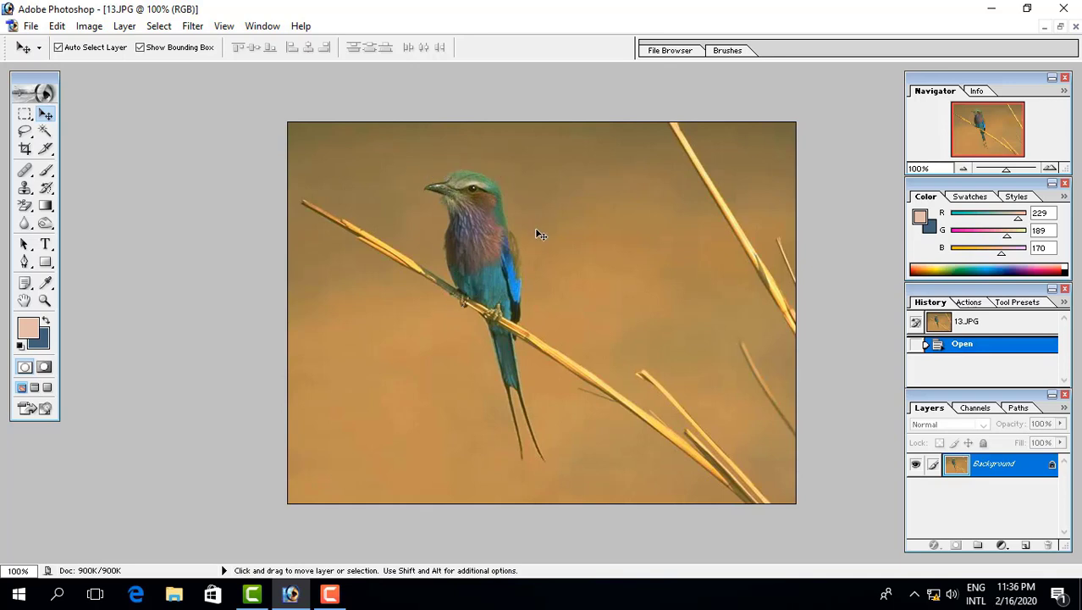
Start a Pen path at the roller's tail tip and trace up along the bird's edge
{"action": "left_click", "coordinate": [25, 262]}
{"action": "key", "text": "ctrl+plus"}
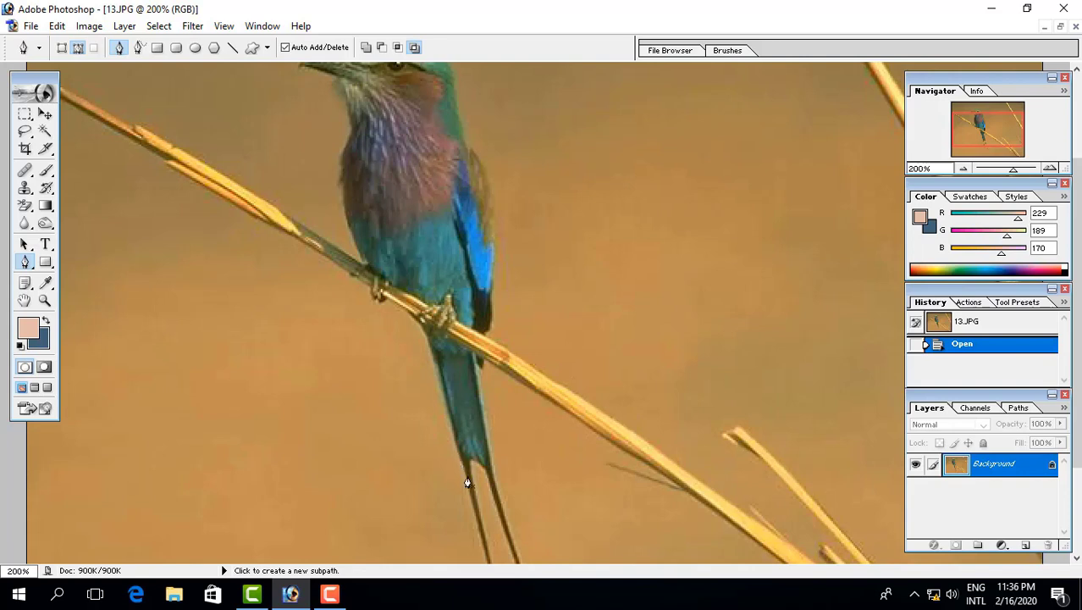
{"action": "scroll", "coordinate": [467, 483], "scroll_direction": "down", "scroll_amount": 2}
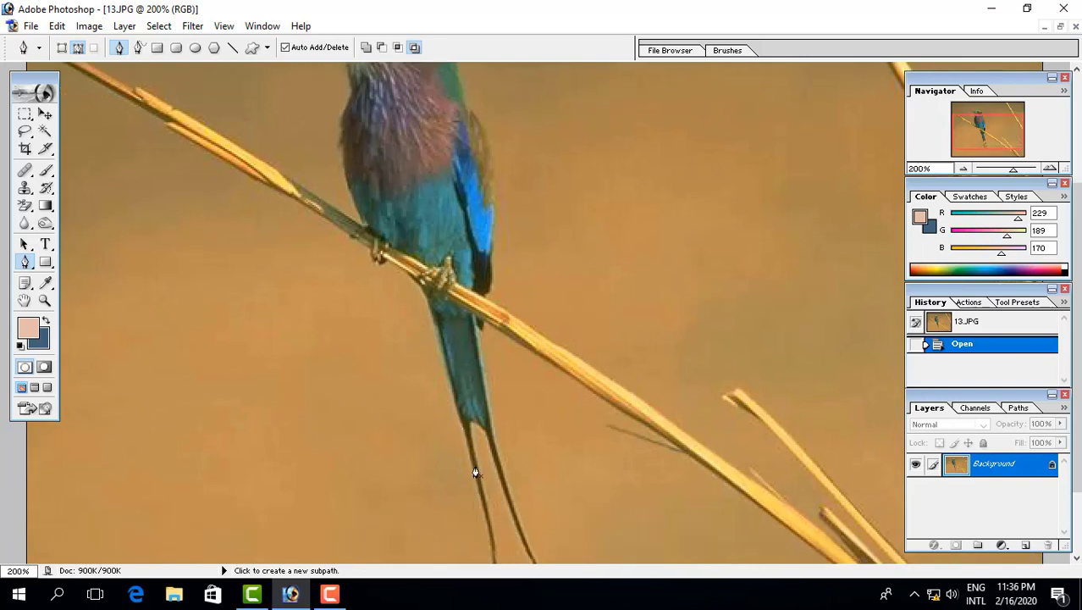
{"action": "left_click", "coordinate": [458, 414]}
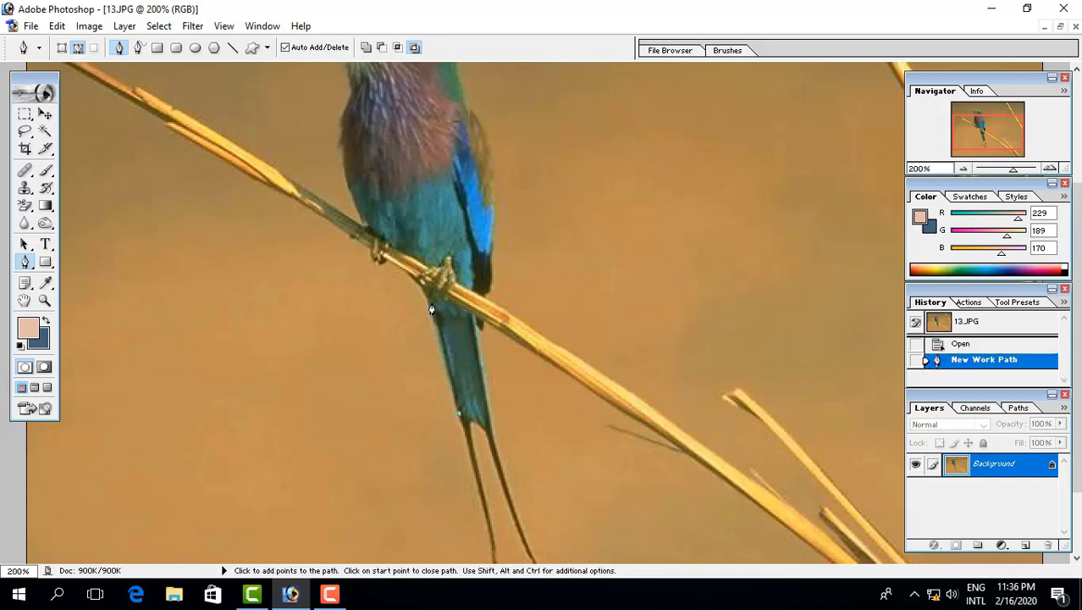
{"action": "left_click", "coordinate": [430, 306]}
{"action": "left_click", "coordinate": [421, 275]}
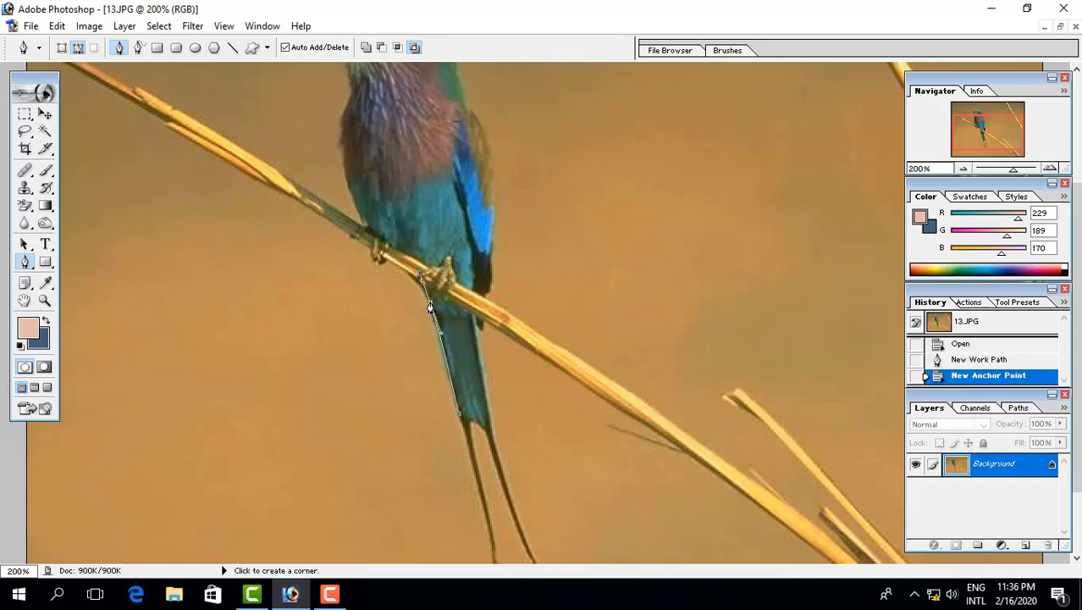
{"action": "left_click", "coordinate": [430, 307]}
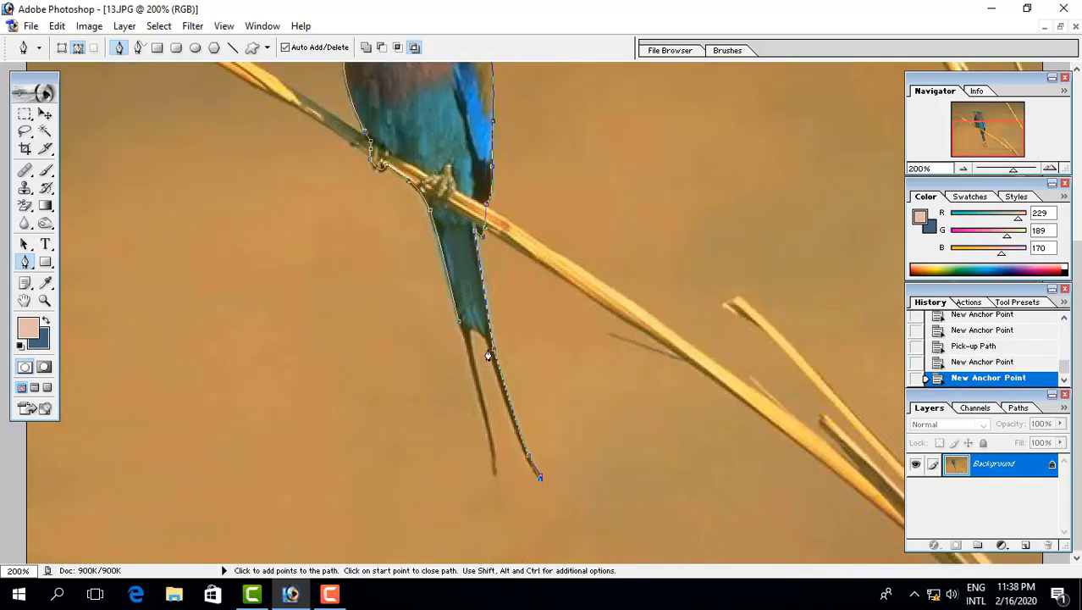
{"action": "left_click_drag", "start_coordinate": [488, 355], "coordinate": [459, 244]}
Close the path back at the tail tip and load it as a selection
{"action": "left_click", "coordinate": [589, 468], "text": "ctrl"}
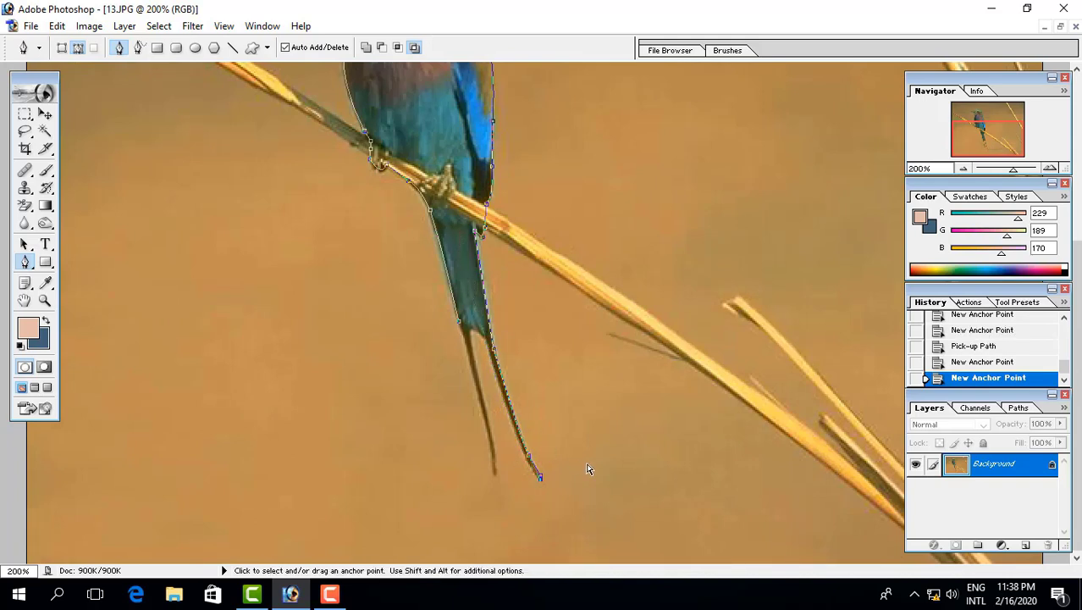
{"action": "key", "text": "ctrl+plus"}
{"action": "scroll", "coordinate": [589, 469], "scroll_direction": "down", "scroll_amount": 3}
{"action": "left_click", "coordinate": [475, 421]}
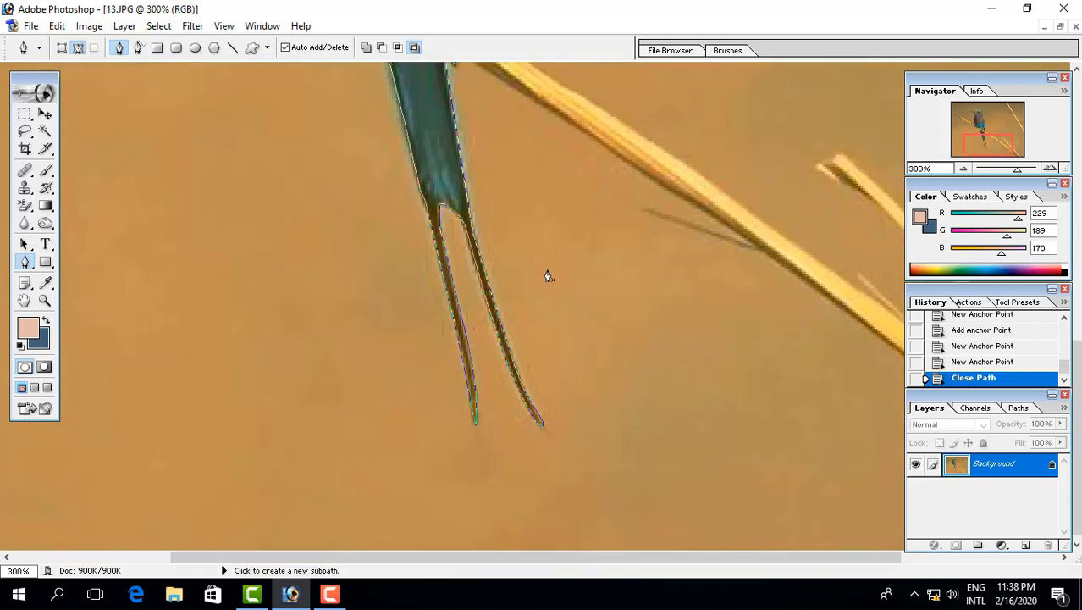
{"action": "key", "text": "ctrl"}
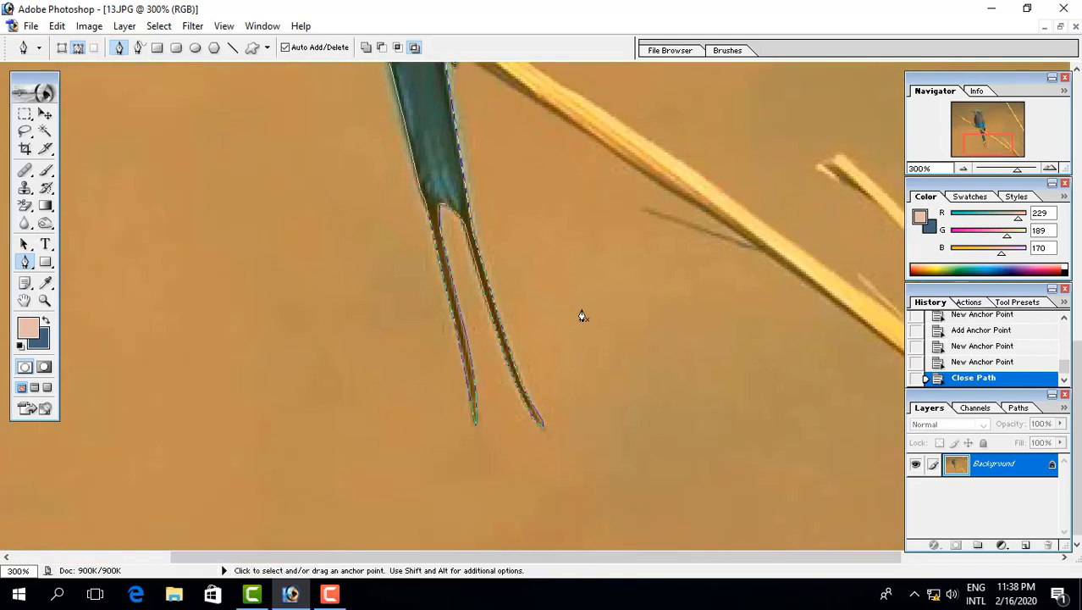
{"action": "key", "text": "ctrl+Return"}
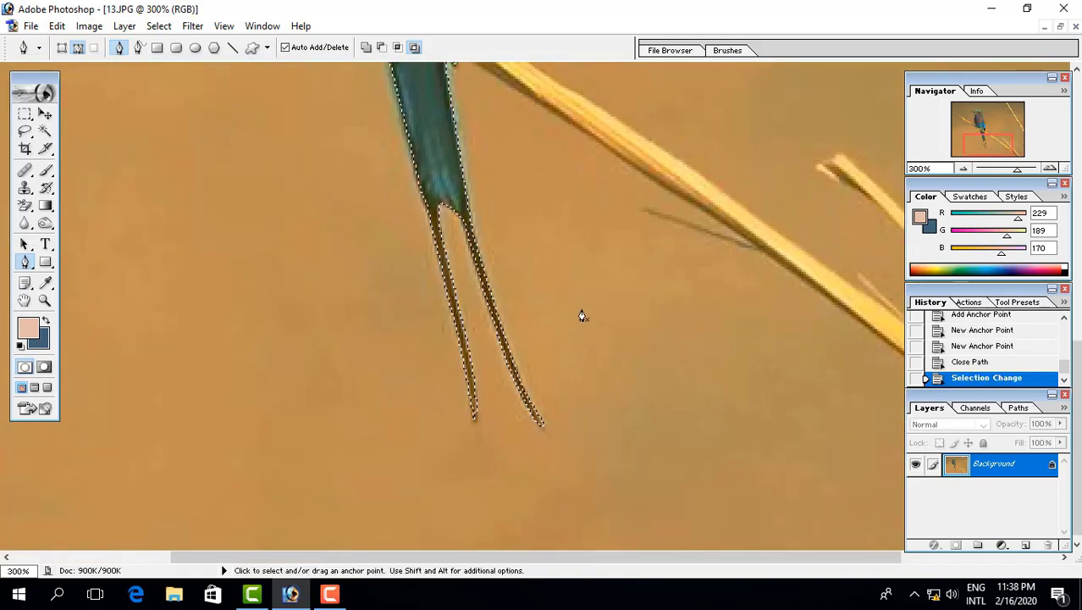
Invert the selection to the surroundings and feather its edges
{"action": "key", "text": "ctrl+minus"}
{"action": "key", "text": "ctrl+minus"}
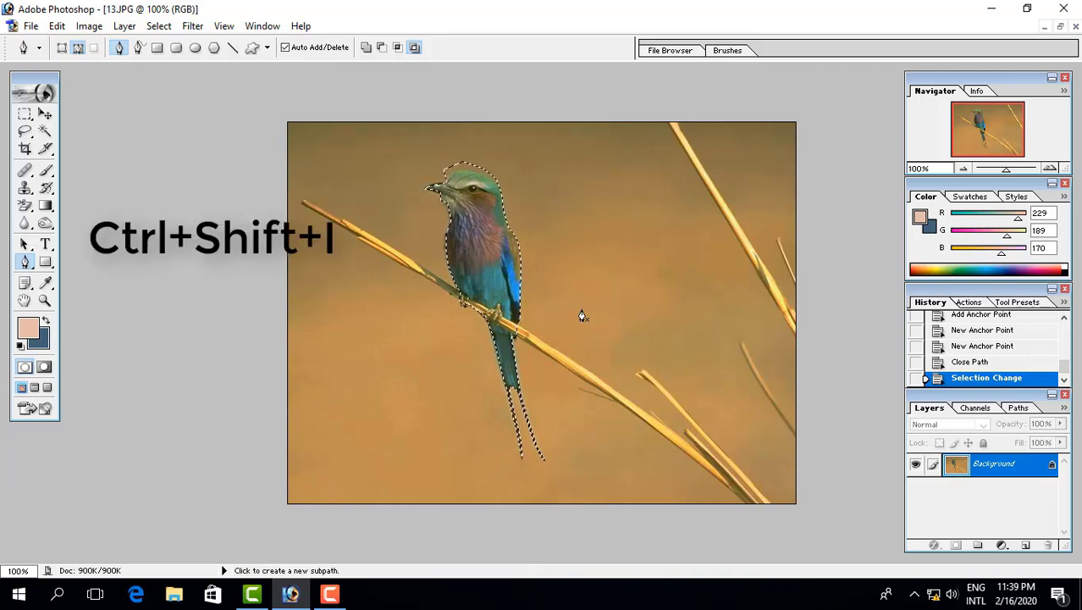
{"action": "key", "text": "ctrl+shift+i"}
{"action": "key", "text": "ctrl+shift+i"}
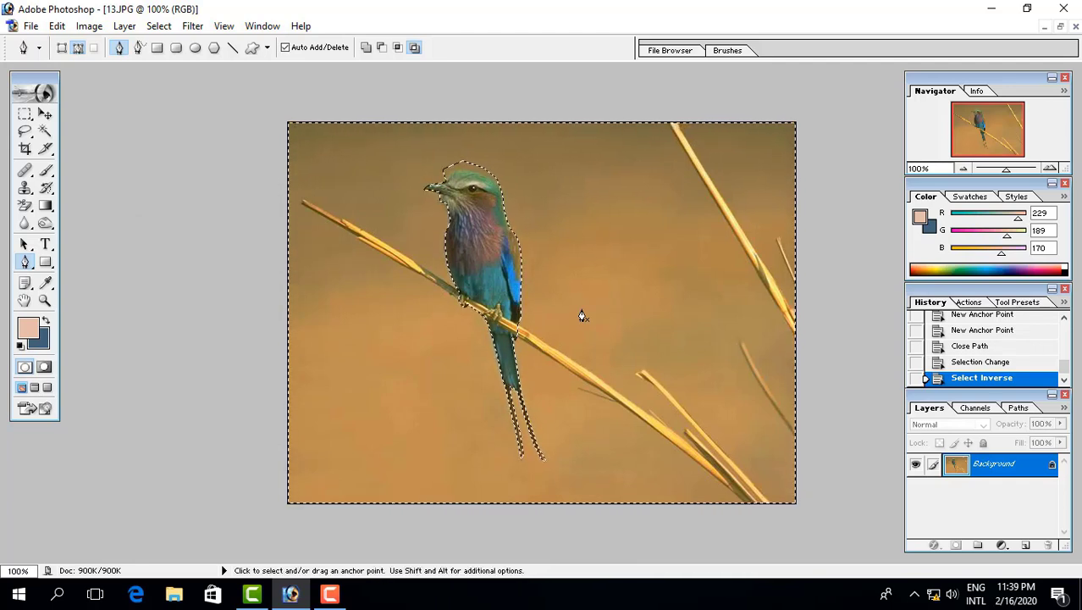
{"action": "key", "text": "ctrl+alt+d"}
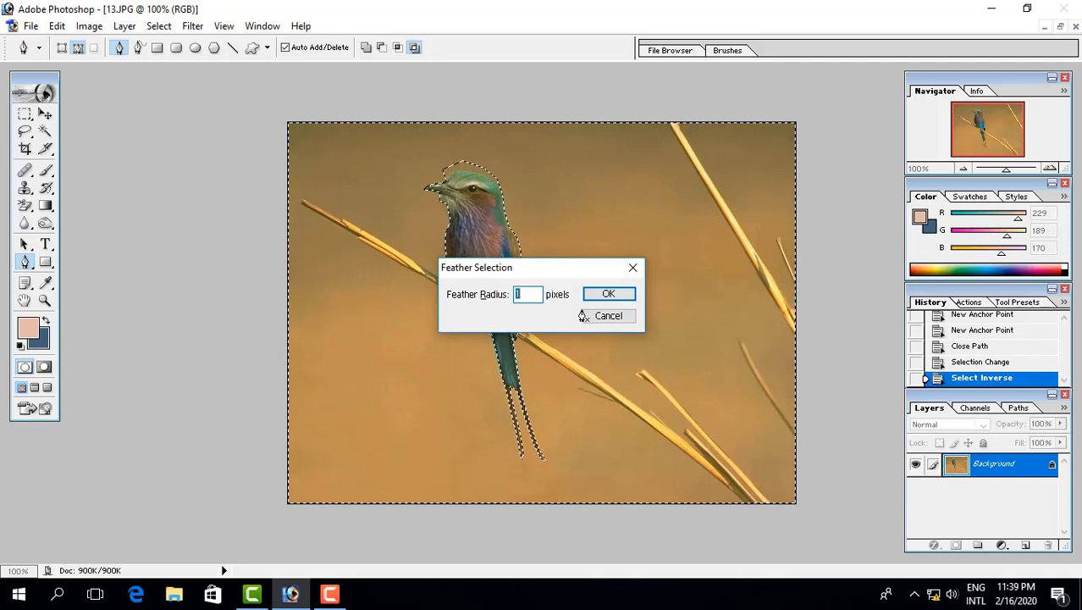
{"action": "key", "text": "Return"}
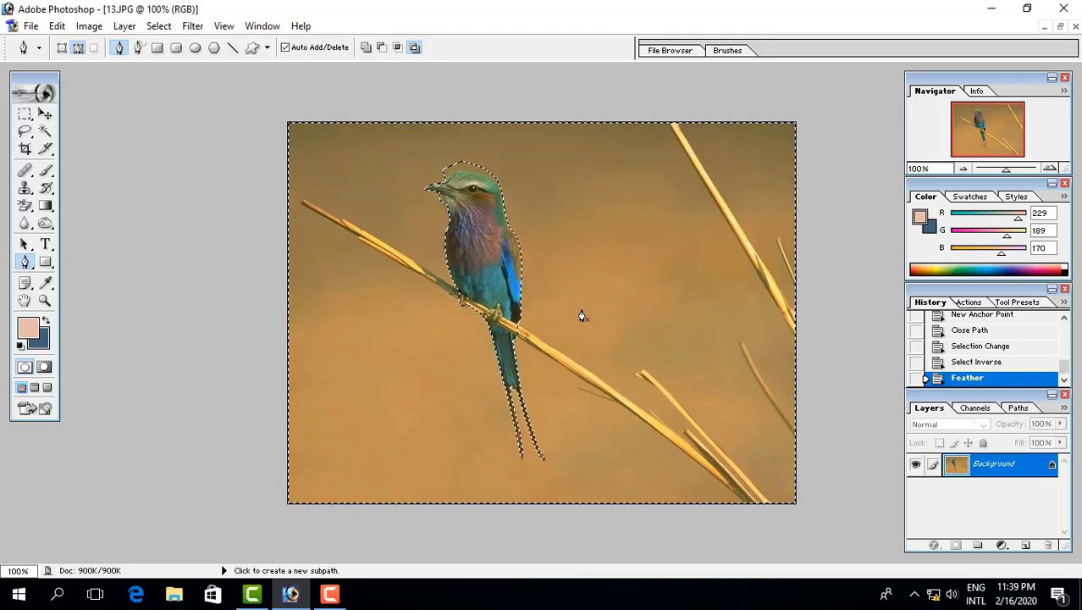
Duplicate the Background layer, delete the surroundings, hide the original and deselect
{"action": "right_click", "coordinate": [1004, 476]}
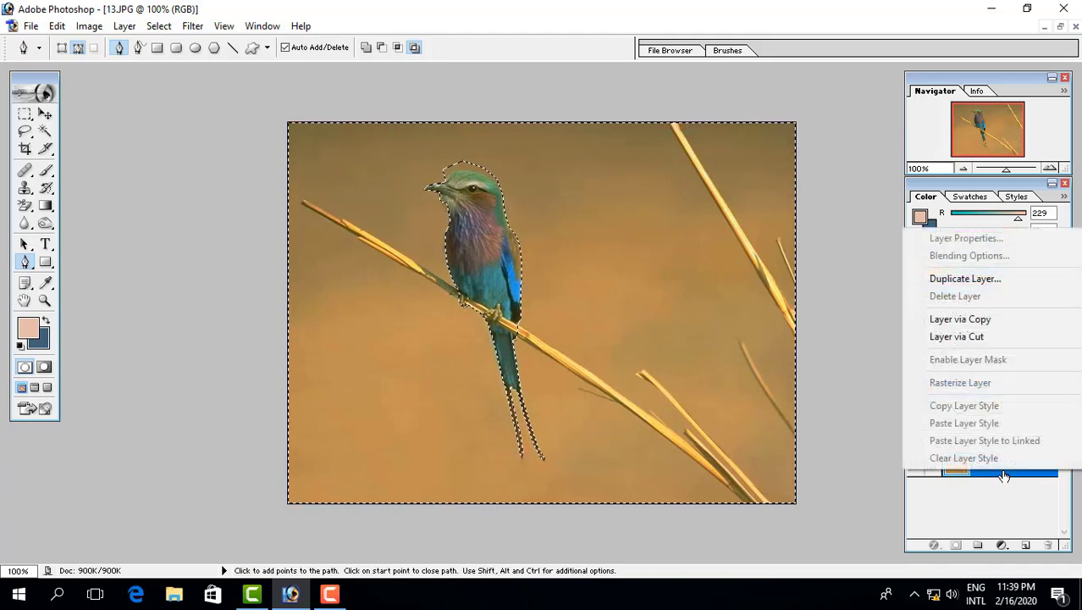
{"action": "left_click", "coordinate": [966, 278]}
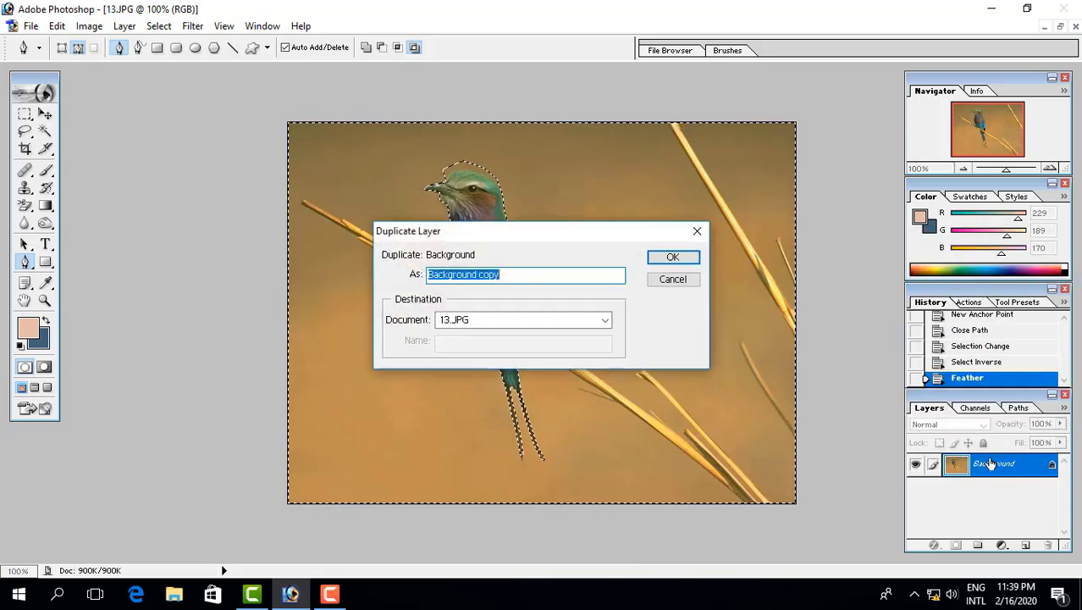
{"action": "left_click", "coordinate": [674, 261]}
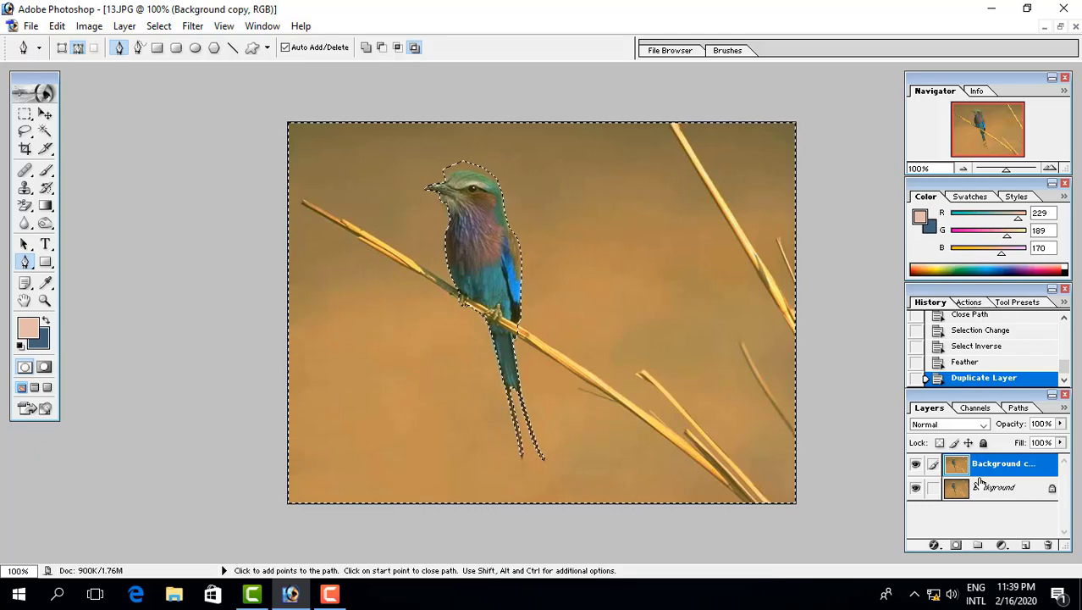
{"action": "key", "text": "Delete"}
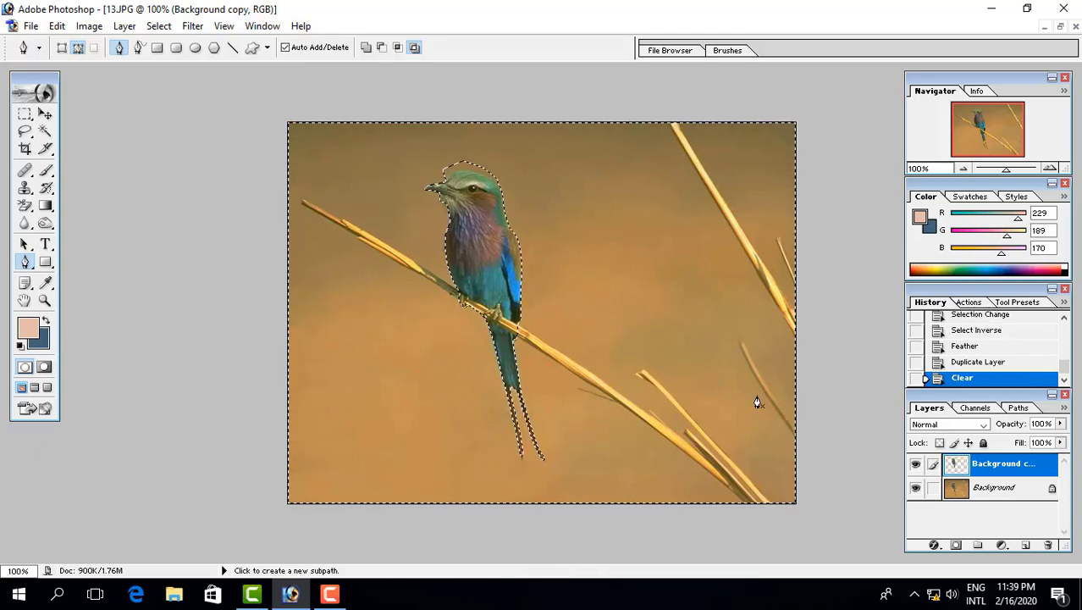
{"action": "left_click", "coordinate": [916, 488]}
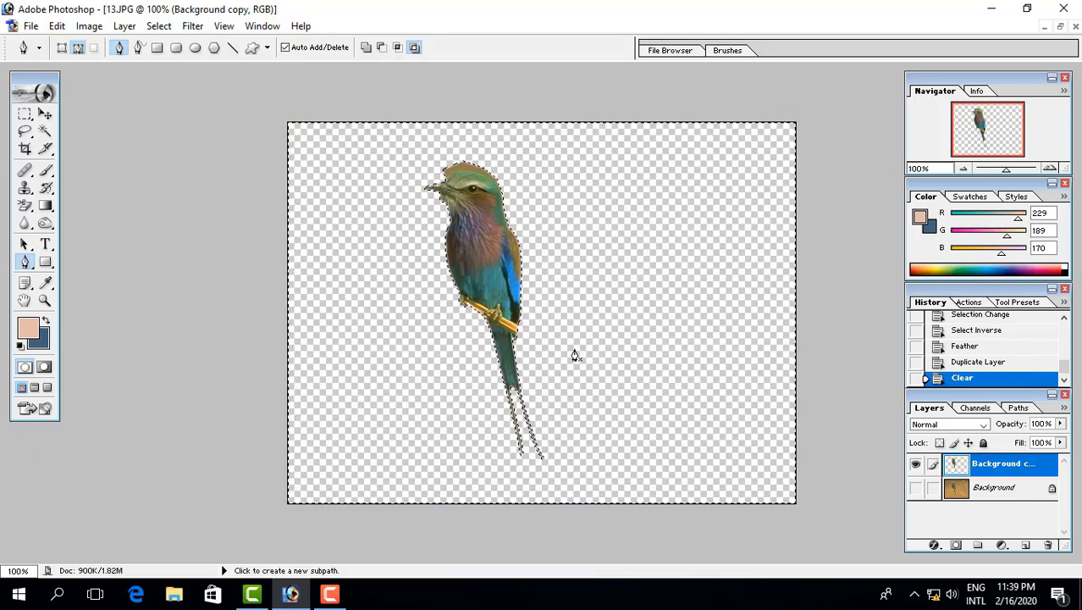
{"action": "key", "text": "ctrl+d"}
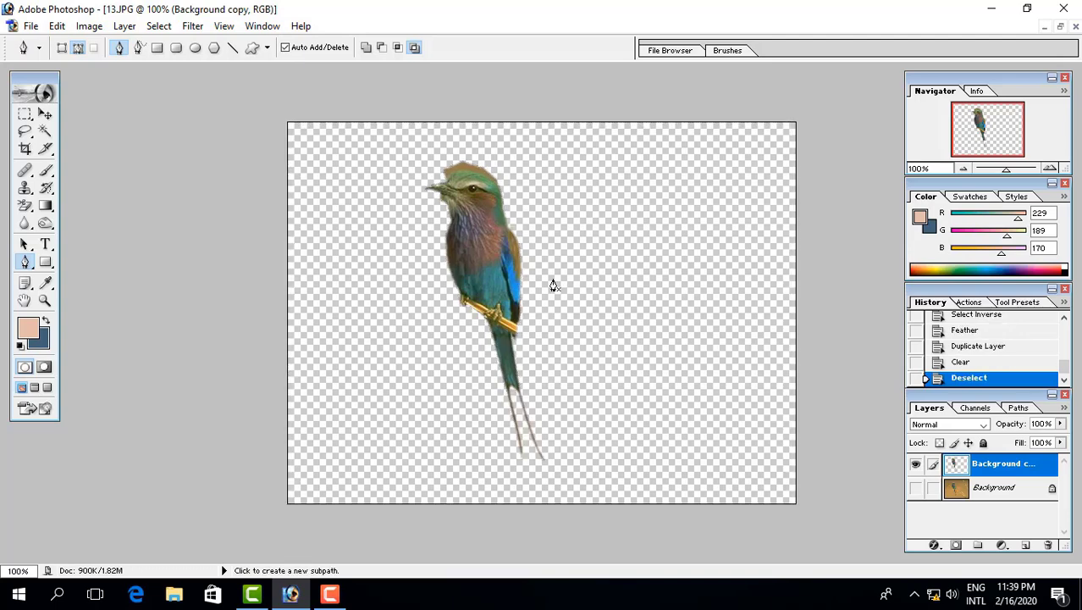
Erase the brown fringe around the roller's head with the Background Eraser, then bring up Save As
{"action": "key", "text": "ctrl+plus"}
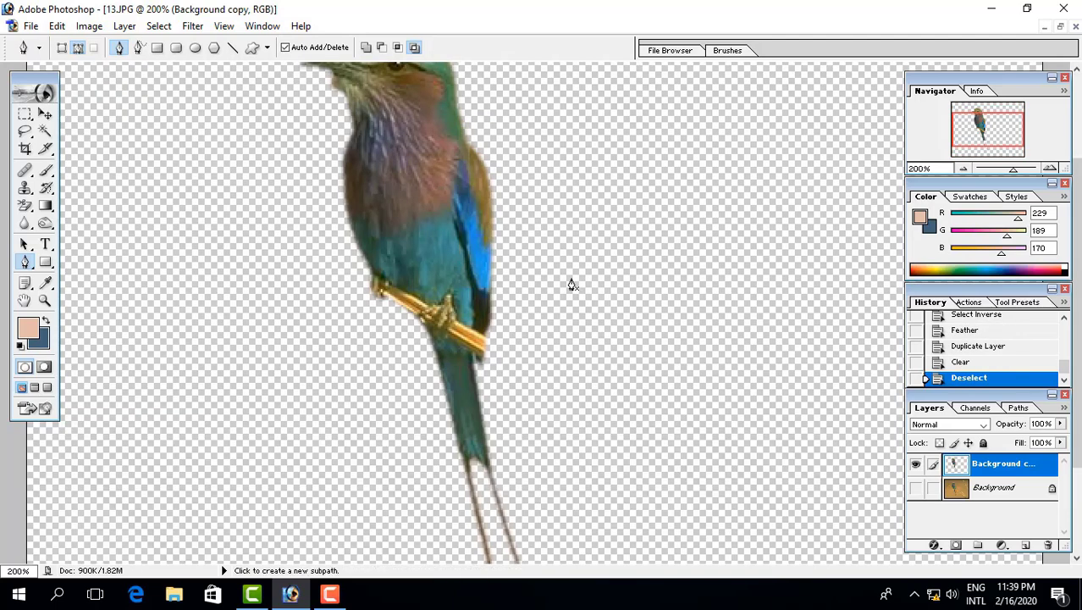
{"action": "scroll", "coordinate": [572, 285], "scroll_direction": "up", "scroll_amount": 5}
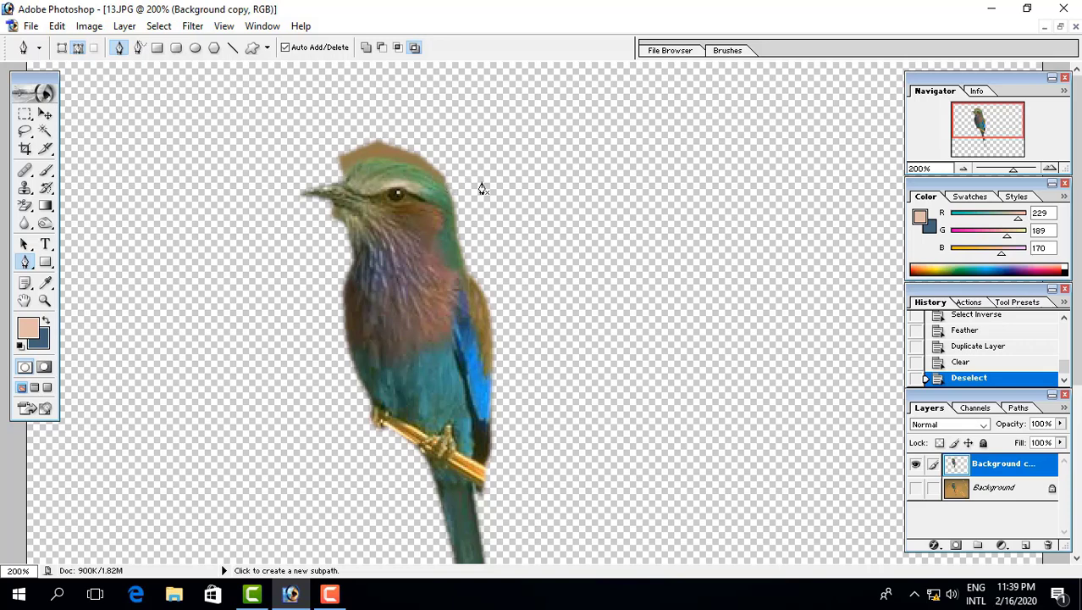
{"action": "key", "text": "ctrl+minus"}
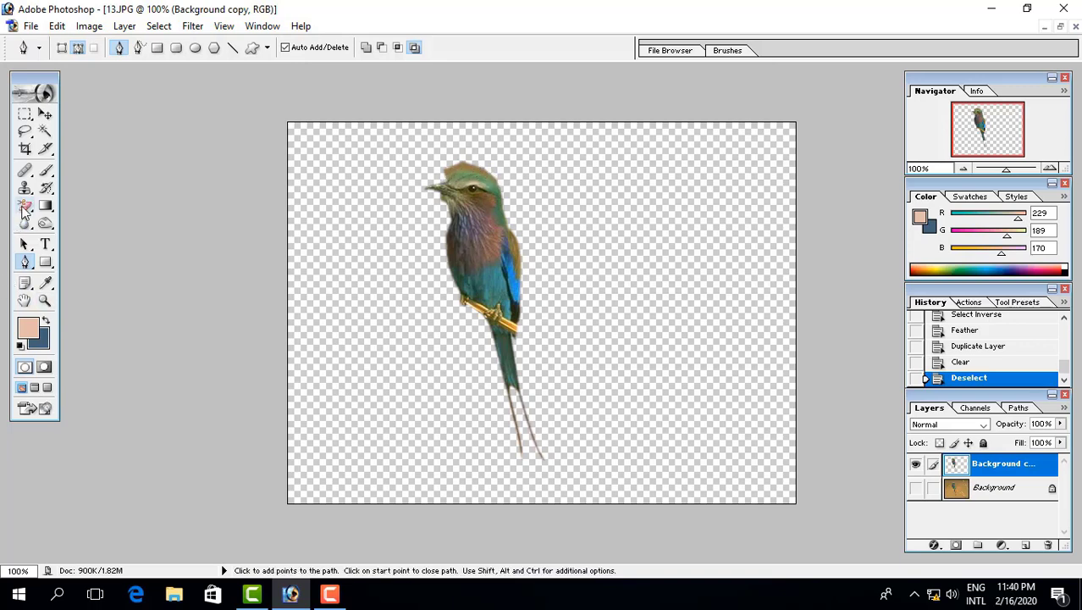
{"action": "left_click", "coordinate": [25, 208]}
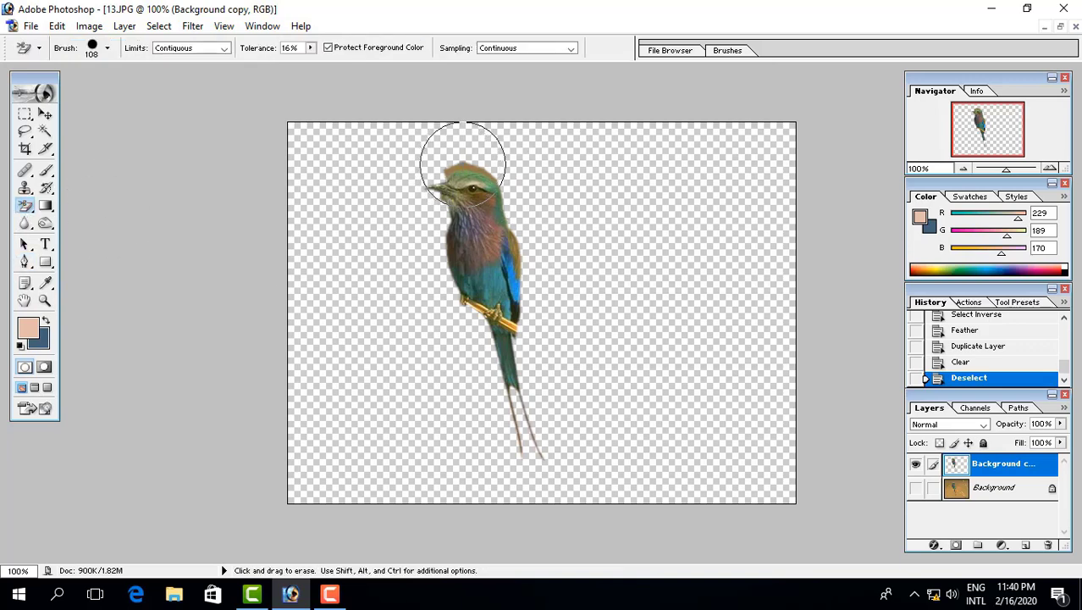
{"action": "left_click", "coordinate": [463, 164]}
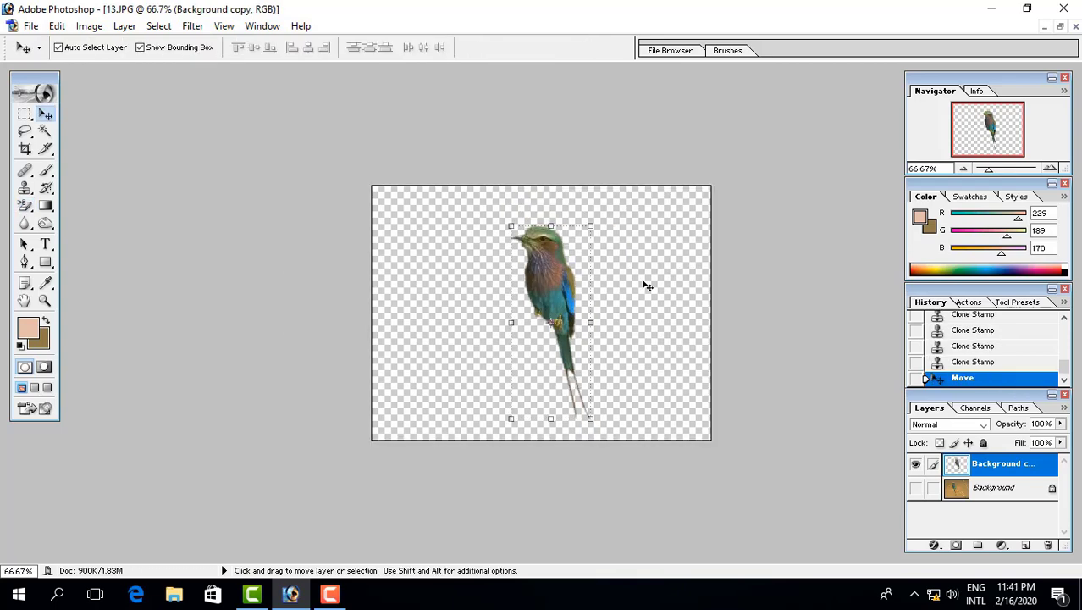
{"action": "key", "text": "ctrl+shift+s"}
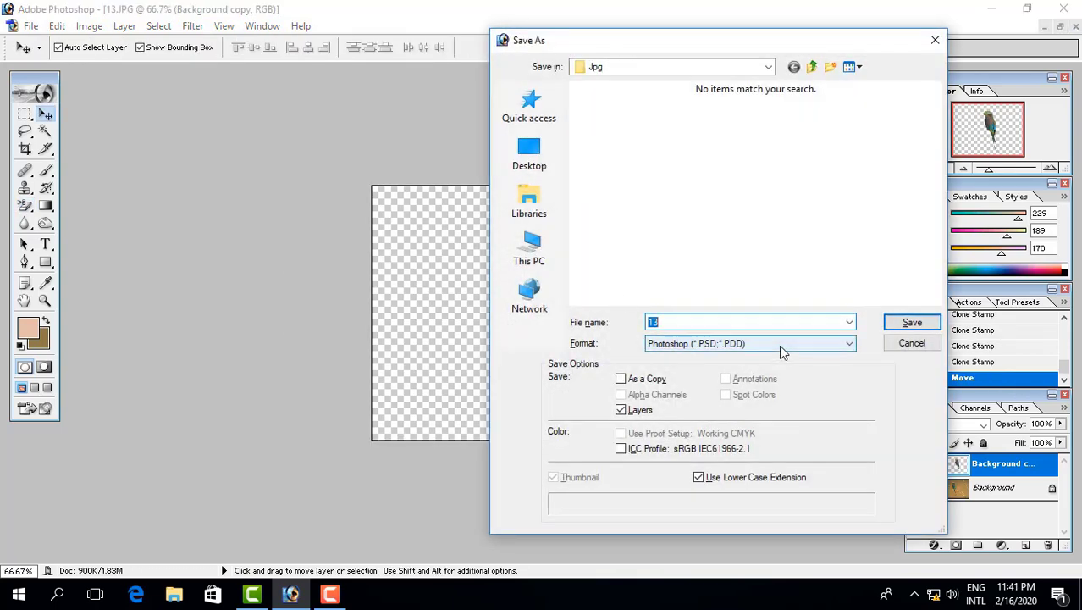
Save the roller cut-out as PNG '13 copy.png' with default PNG settings
{"action": "left_click", "coordinate": [779, 345]}
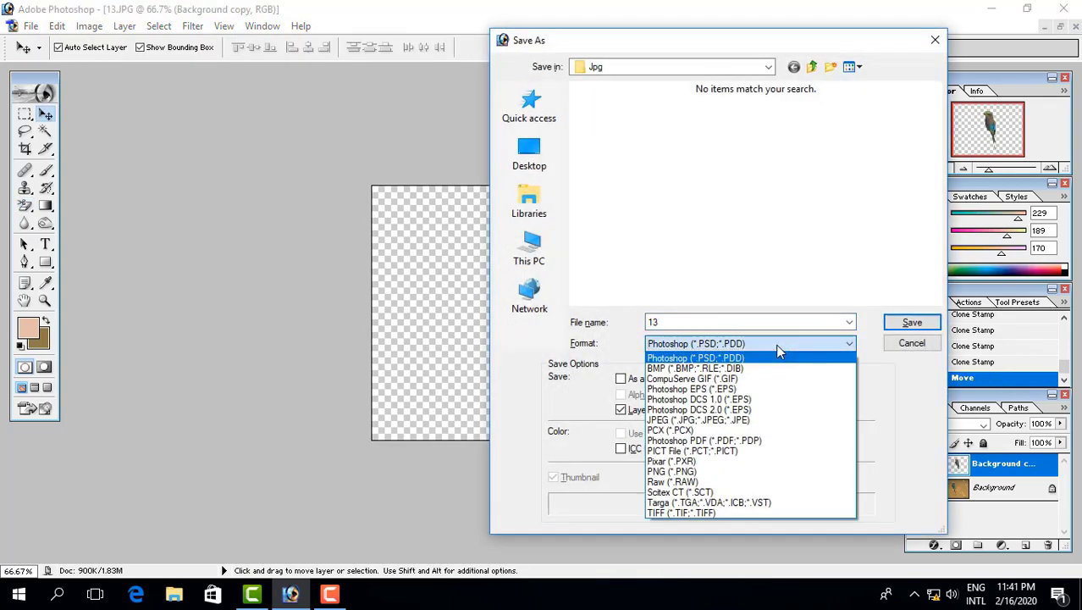
{"action": "left_click", "coordinate": [692, 472]}
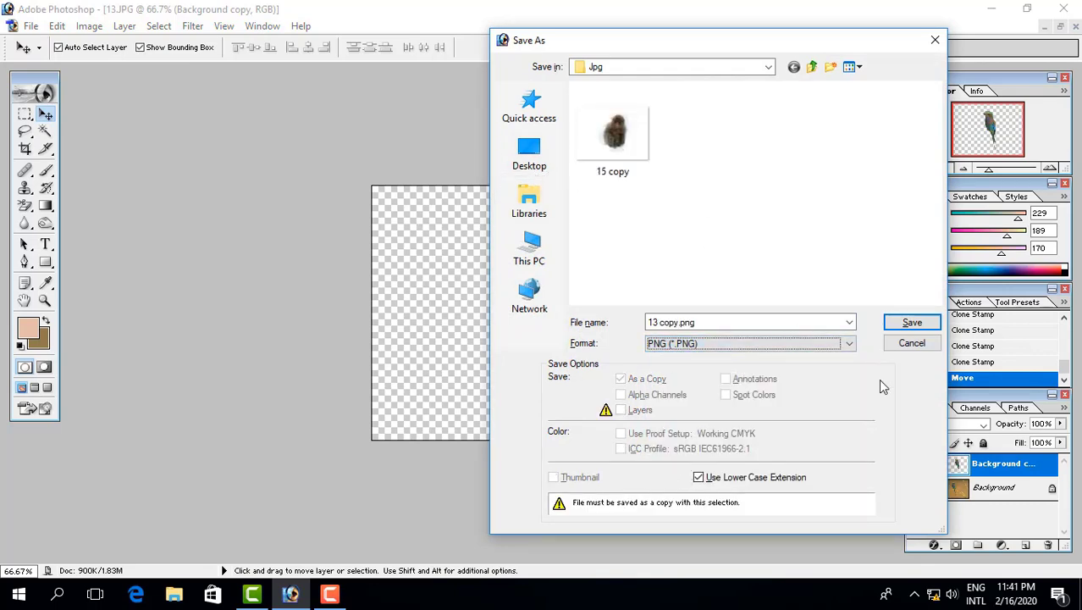
{"action": "left_click", "coordinate": [906, 326]}
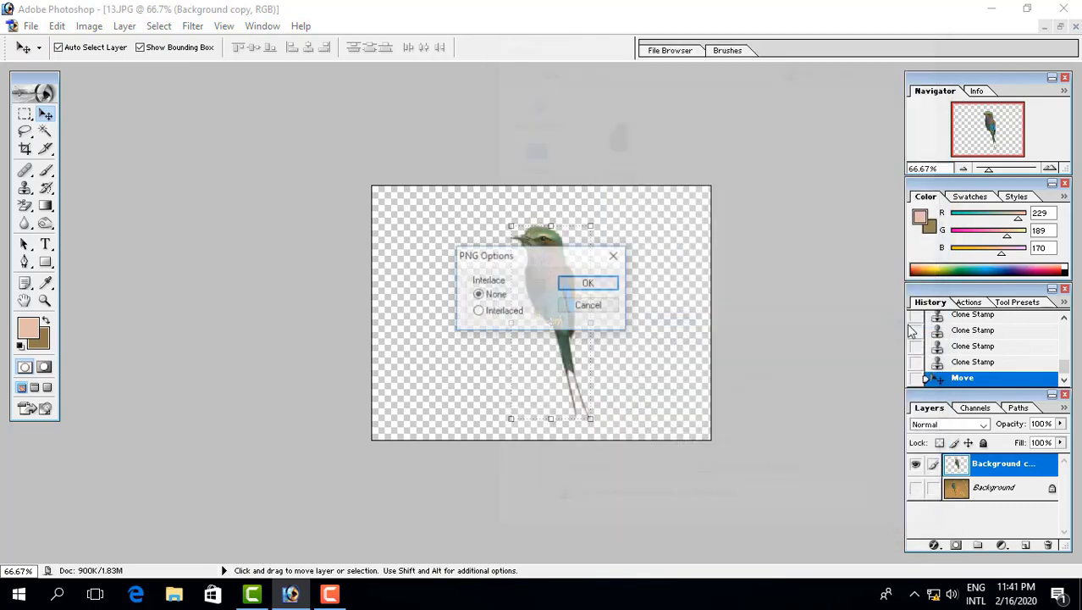
{"action": "left_click", "coordinate": [591, 284]}
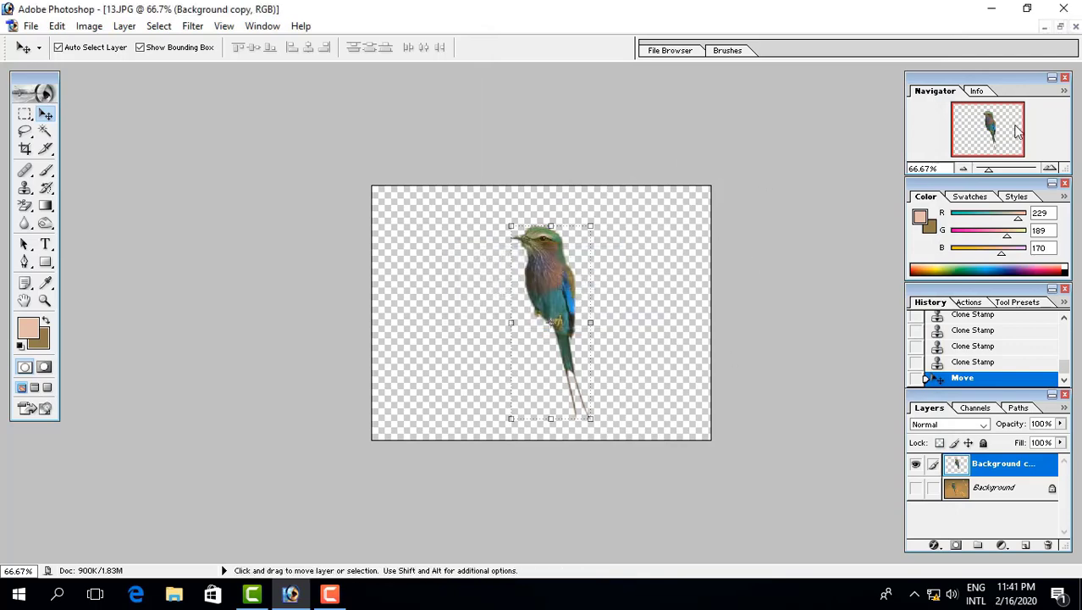
Close 13.JPG, 15.JPG and the penguin photo without saving, leaving A4 Page.psd
{"action": "left_click", "coordinate": [1062, 28]}
{"action": "left_click", "coordinate": [576, 85]}
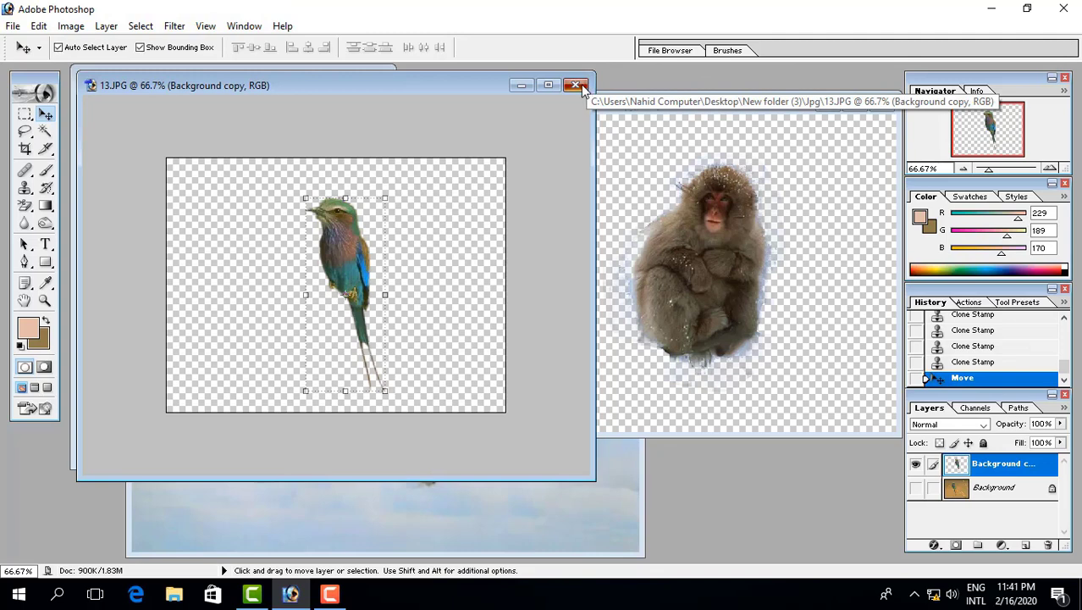
{"action": "left_click", "coordinate": [547, 235]}
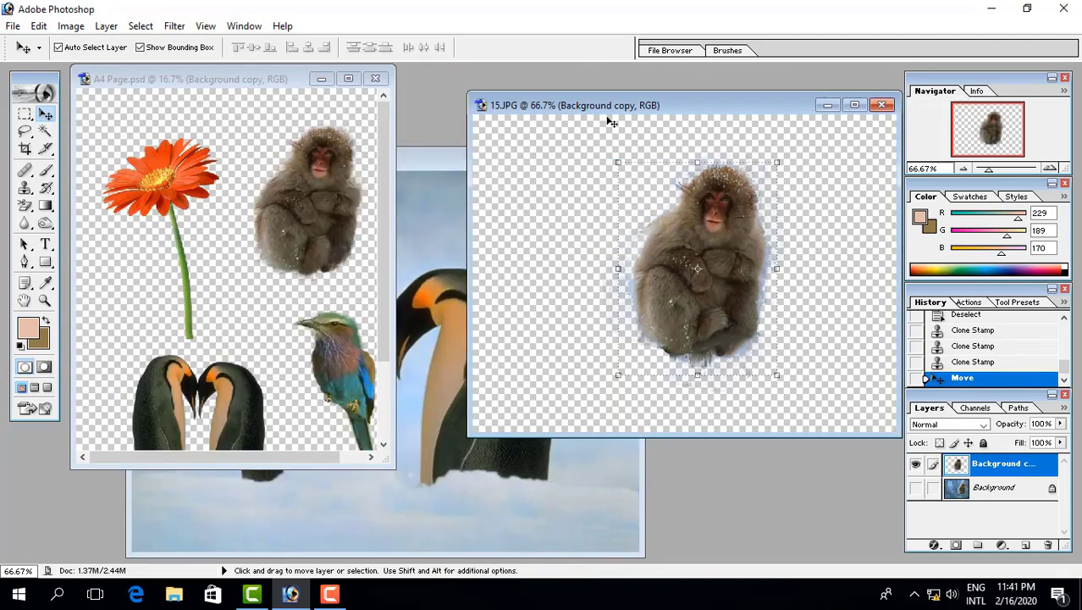
{"action": "left_click", "coordinate": [881, 104]}
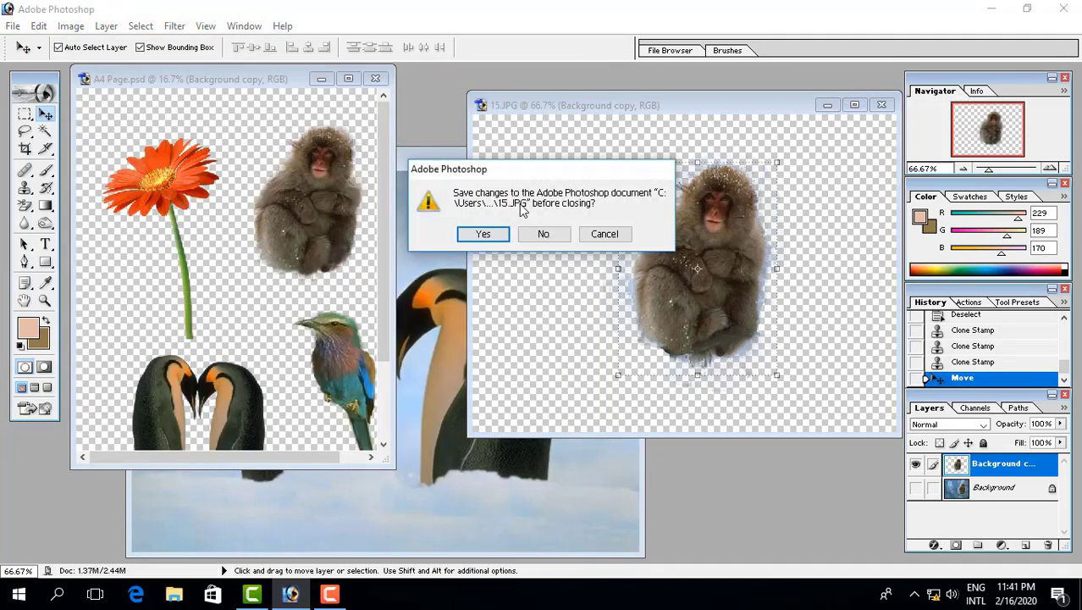
{"action": "left_click", "coordinate": [544, 234]}
{"action": "left_click", "coordinate": [624, 162]}
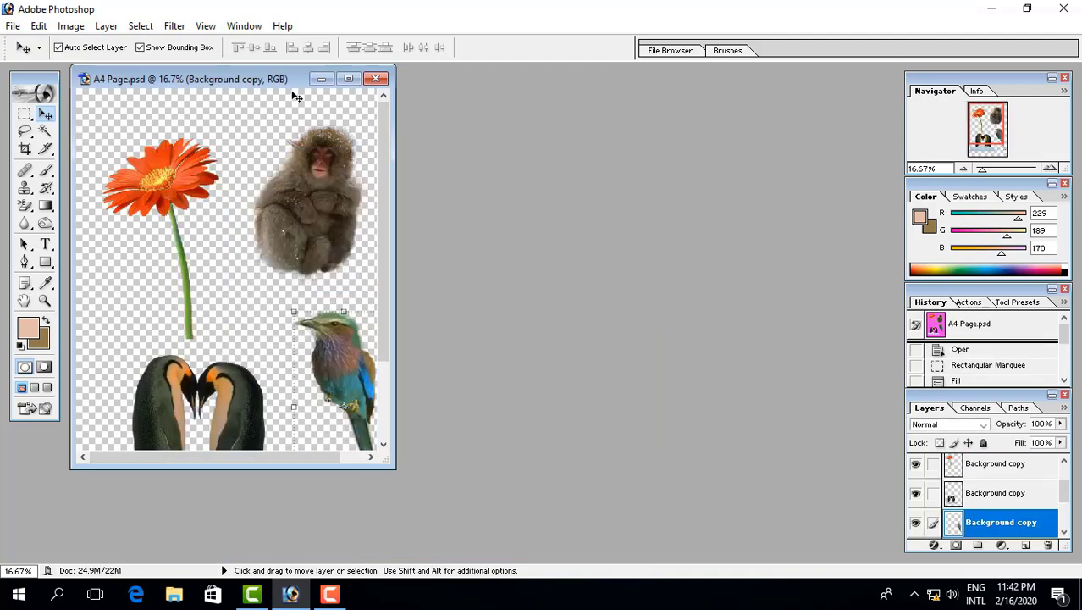
{"action": "left_click_drag", "start_coordinate": [288, 78], "coordinate": [317, 110]}
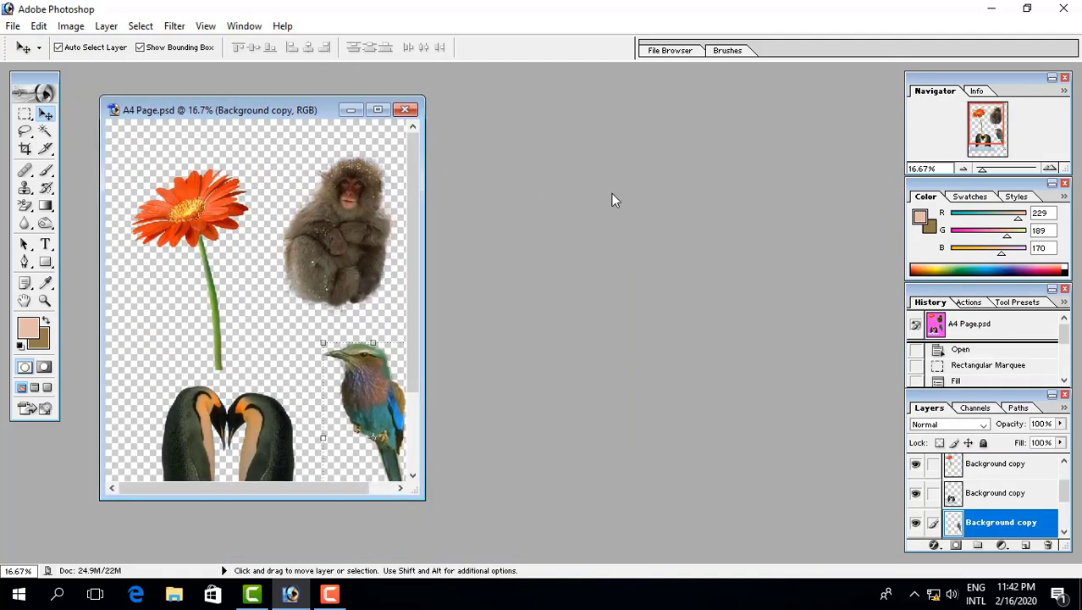
Open all four PNG cut-outs from the Png folder
{"action": "double_click", "coordinate": [699, 227]}
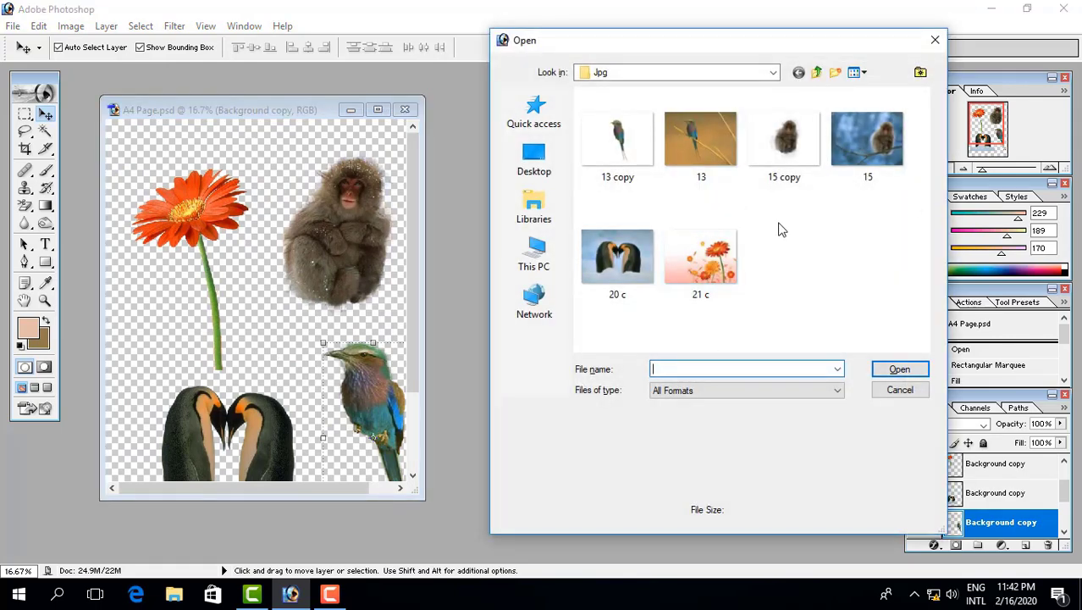
{"action": "left_click", "coordinate": [817, 73]}
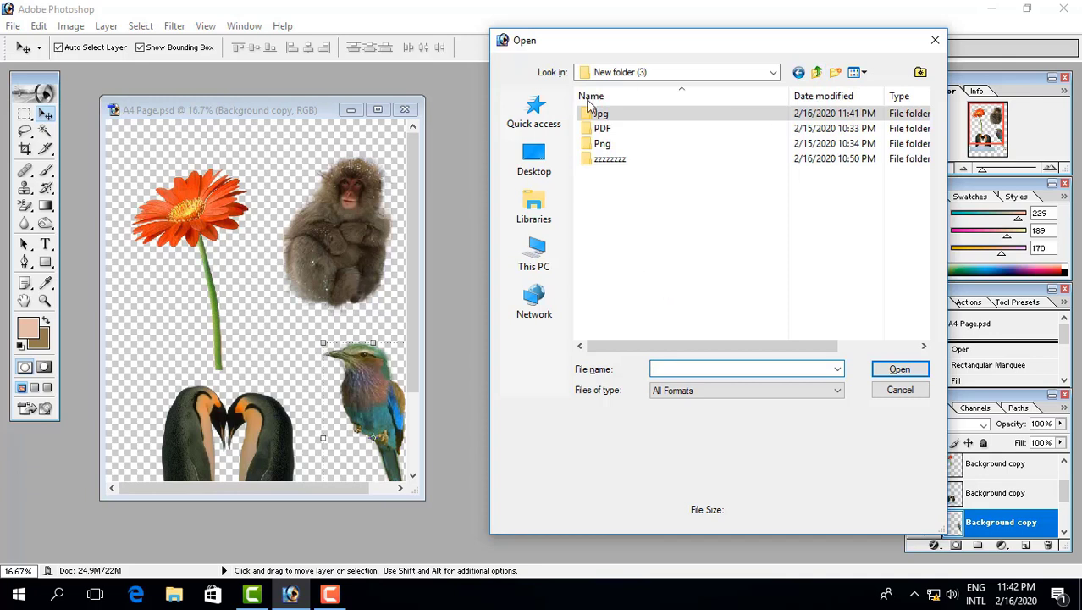
{"action": "double_click", "coordinate": [602, 144]}
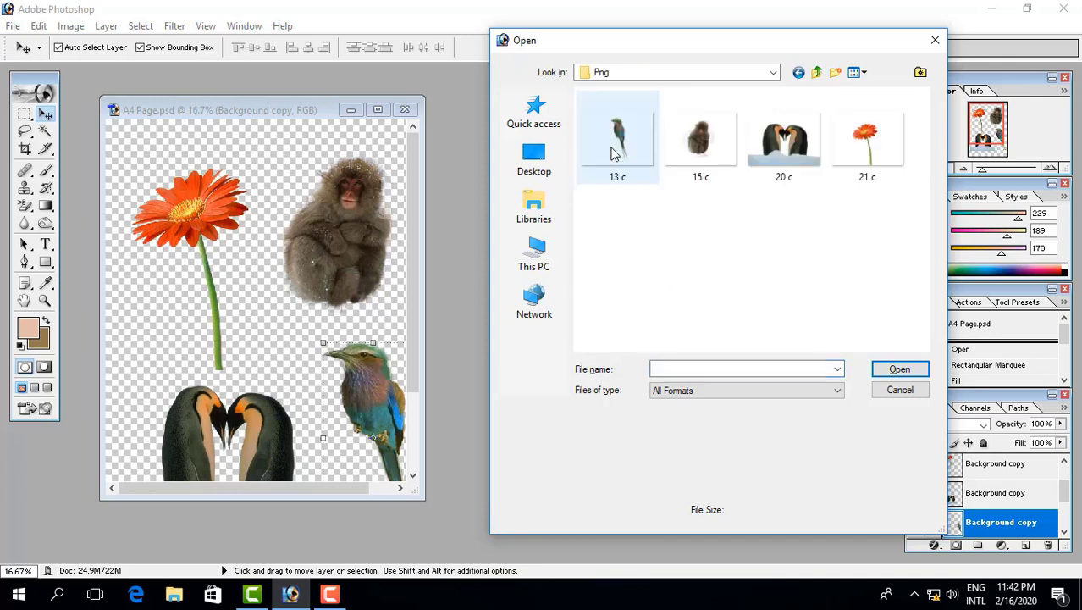
{"action": "mouse_move", "coordinate": [616, 254]}
{"action": "left_mouse_down"}
{"action": "mouse_move", "coordinate": [841, 152]}
{"action": "mouse_move", "coordinate": [846, 330]}
{"action": "left_mouse_up"}
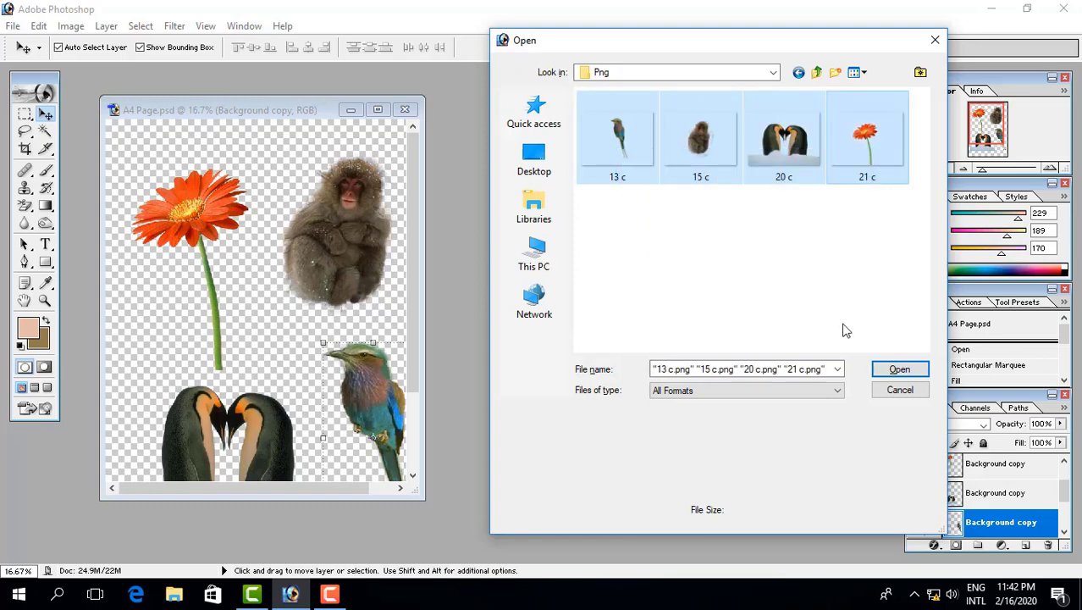
{"action": "left_click", "coordinate": [902, 369]}
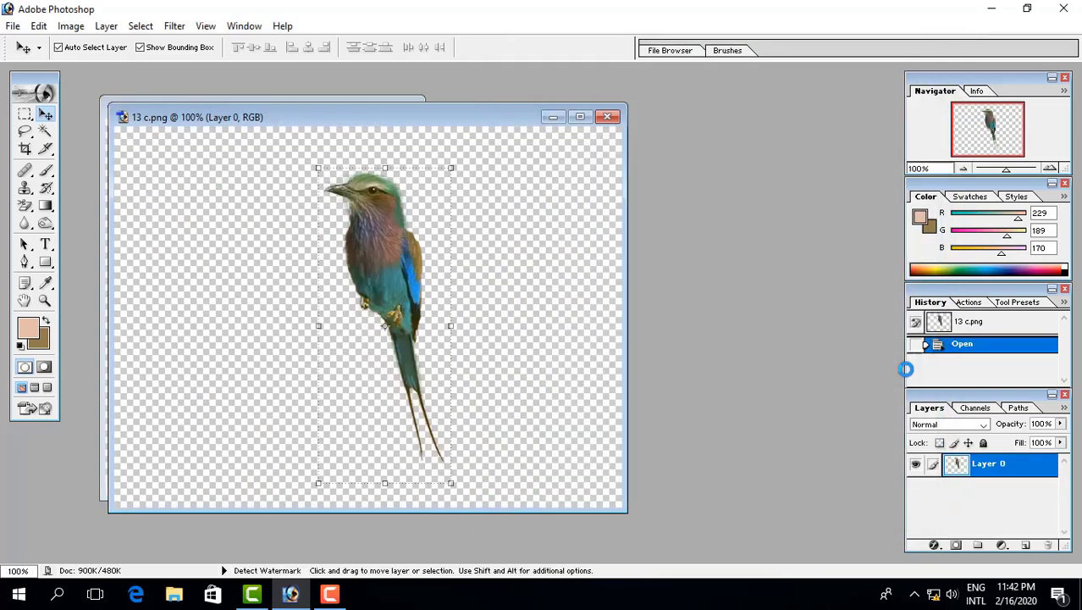
Spread out the gerbera, penguins and monkey windows and bring the bird image to front
{"action": "left_click_drag", "start_coordinate": [360, 135], "coordinate": [482, 108]}
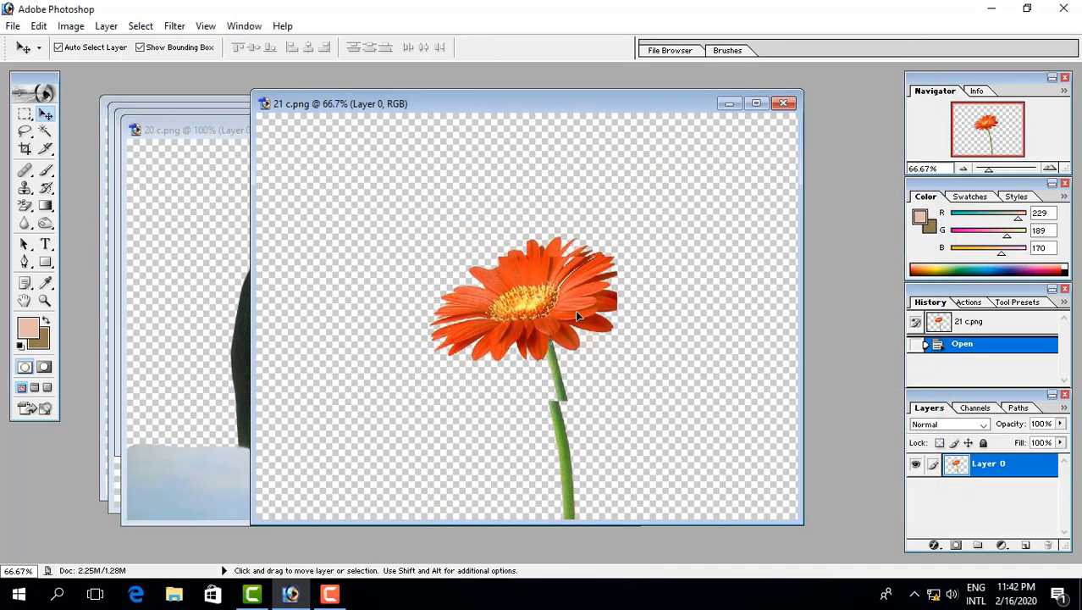
{"action": "left_click_drag", "start_coordinate": [500, 313], "coordinate": [554, 258]}
{"action": "left_click_drag", "start_coordinate": [479, 103], "coordinate": [640, 121]}
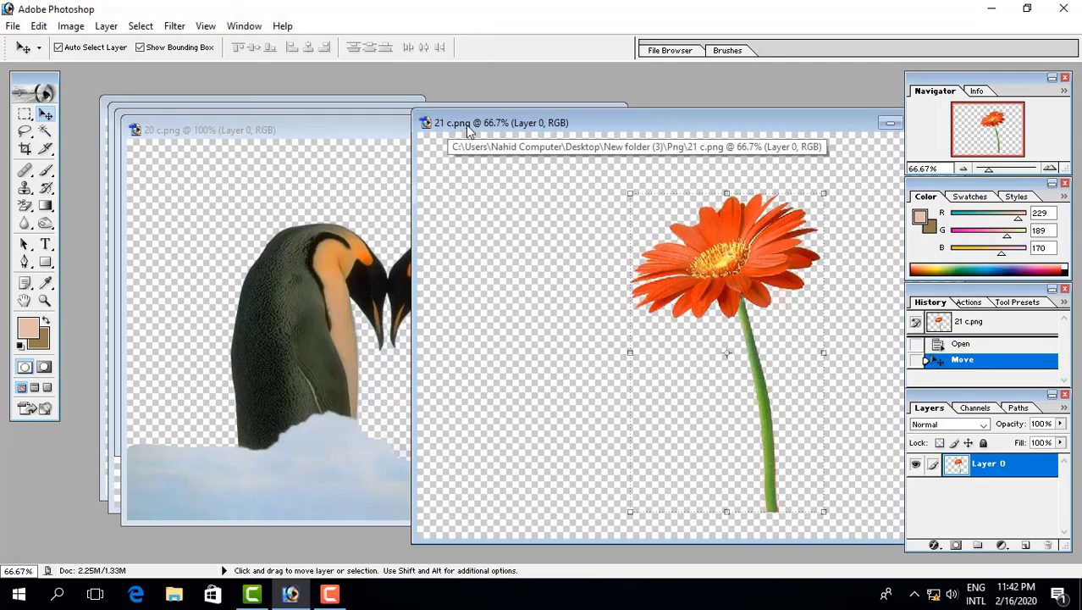
{"action": "left_click", "coordinate": [318, 142]}
{"action": "left_click_drag", "start_coordinate": [370, 151], "coordinate": [478, 137]}
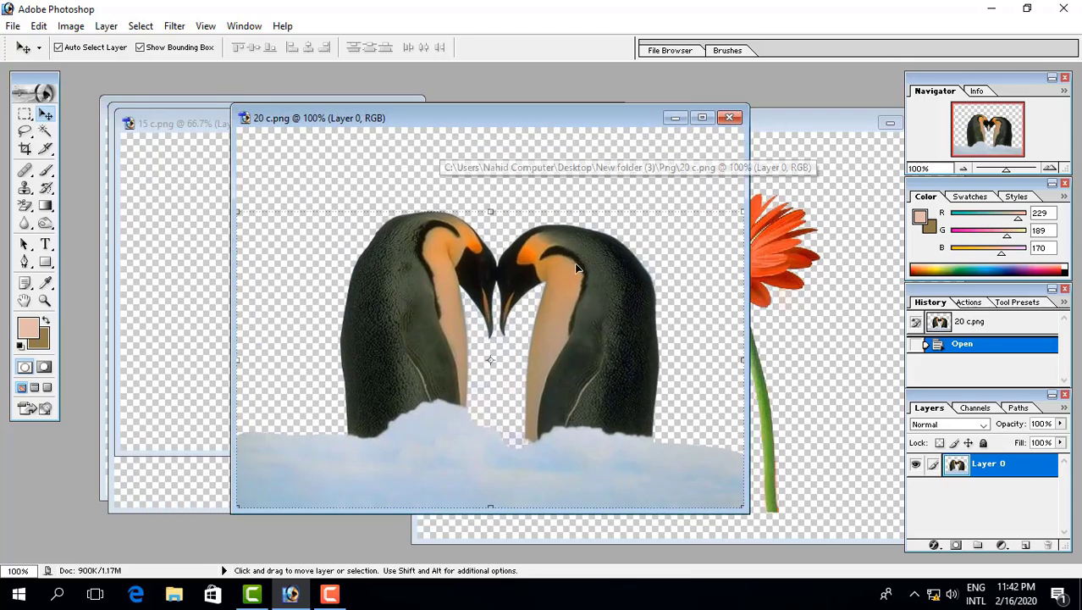
{"action": "left_click_drag", "start_coordinate": [574, 262], "coordinate": [580, 240]}
{"action": "left_click_drag", "start_coordinate": [502, 111], "coordinate": [674, 155]}
{"action": "left_click", "coordinate": [302, 226]}
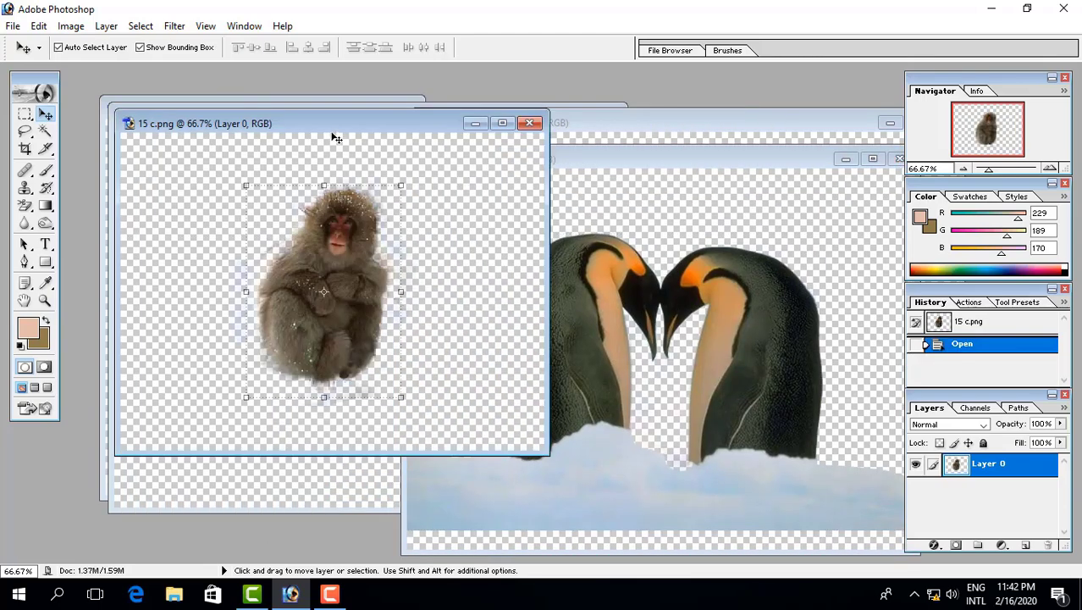
{"action": "left_click_drag", "start_coordinate": [339, 123], "coordinate": [546, 155]}
{"action": "left_click_drag", "start_coordinate": [540, 325], "coordinate": [600, 327]}
{"action": "left_click", "coordinate": [241, 253]}
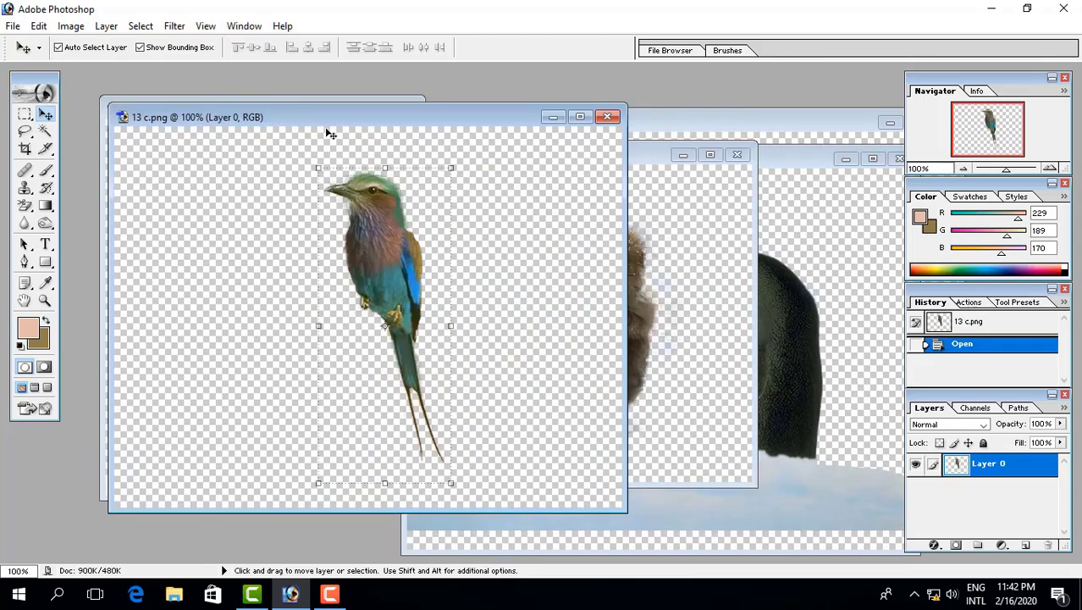
Create a new A4 blank document
{"action": "key", "text": "ctrl+n"}
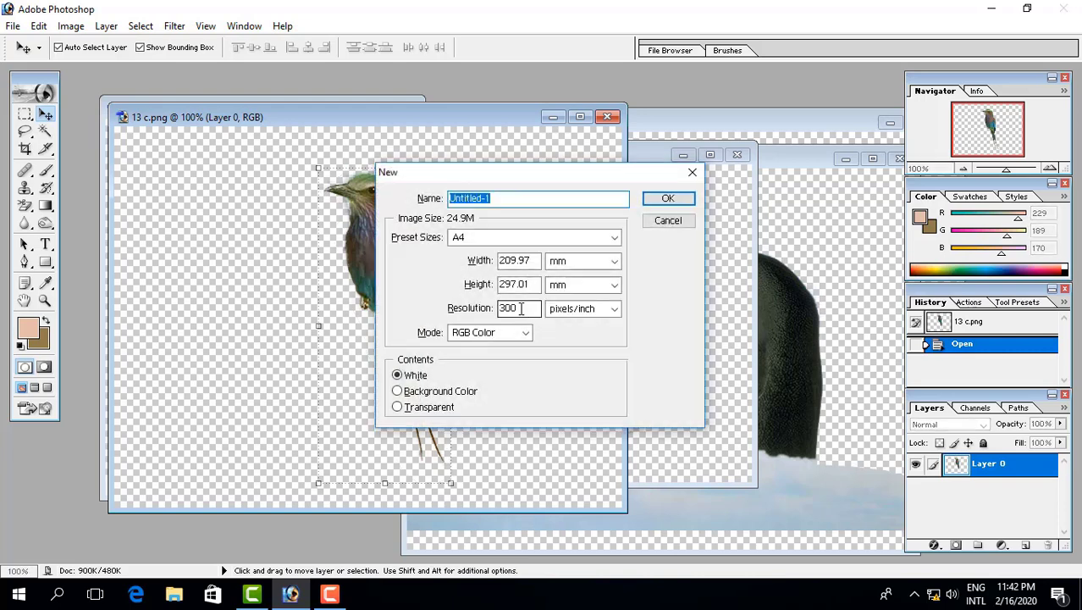
{"action": "left_click", "coordinate": [684, 203]}
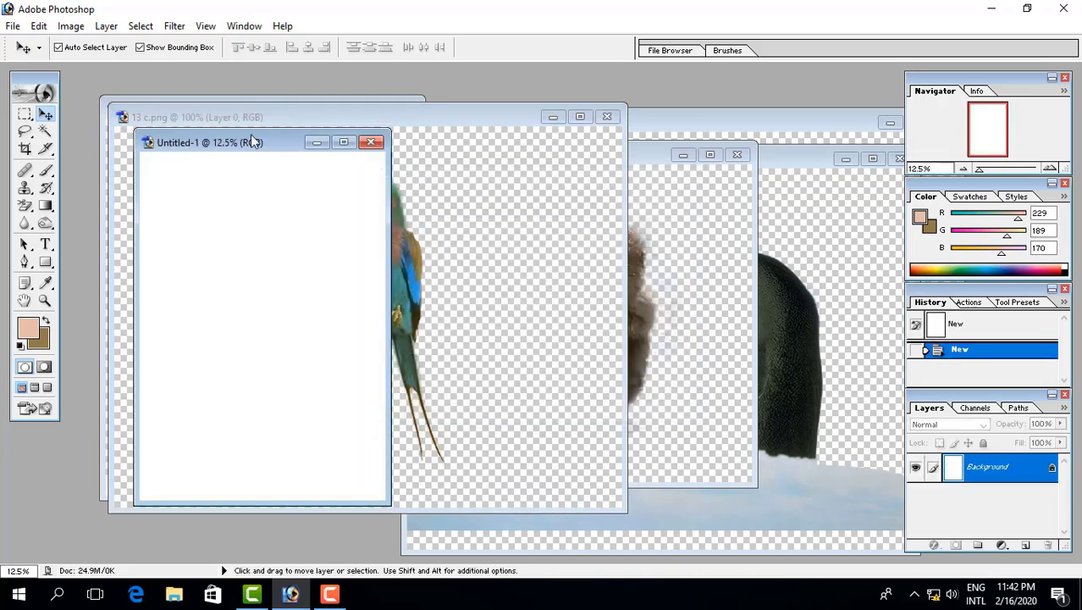
{"action": "left_click_drag", "start_coordinate": [250, 141], "coordinate": [481, 118]}
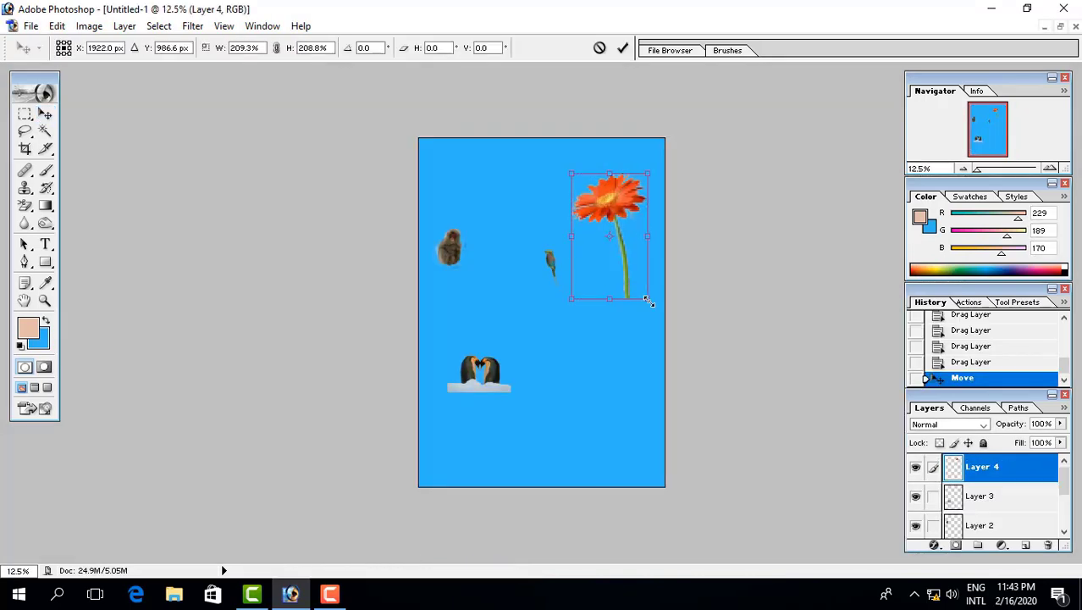
Enlarge the gerbera and move it up and left on the page
{"action": "left_click_drag", "start_coordinate": [647, 300], "coordinate": [657, 310]}
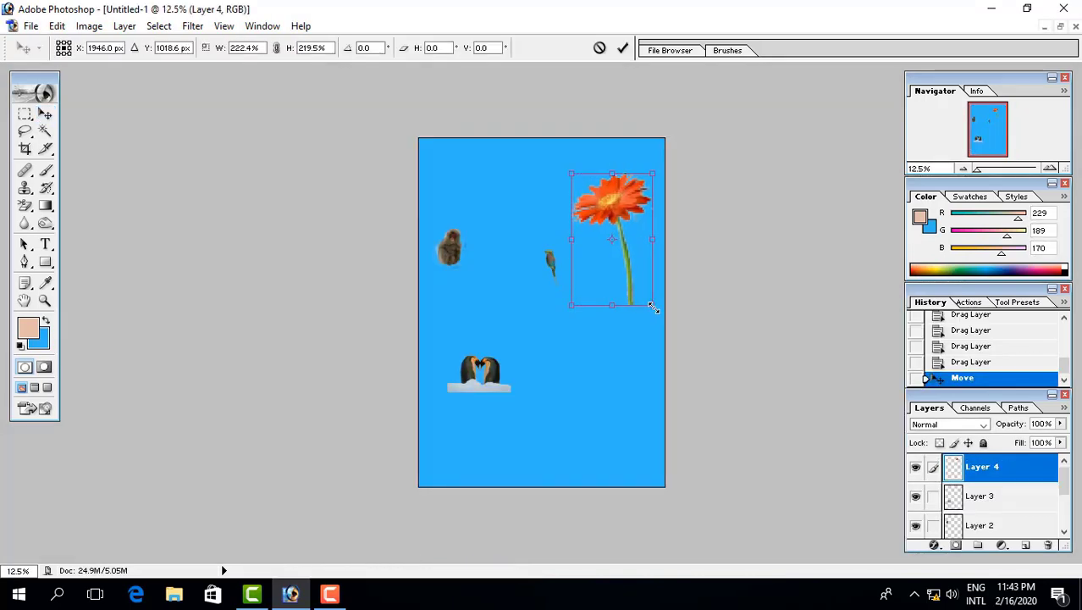
{"action": "key", "text": "Return"}
{"action": "left_click_drag", "start_coordinate": [605, 230], "coordinate": [583, 222]}
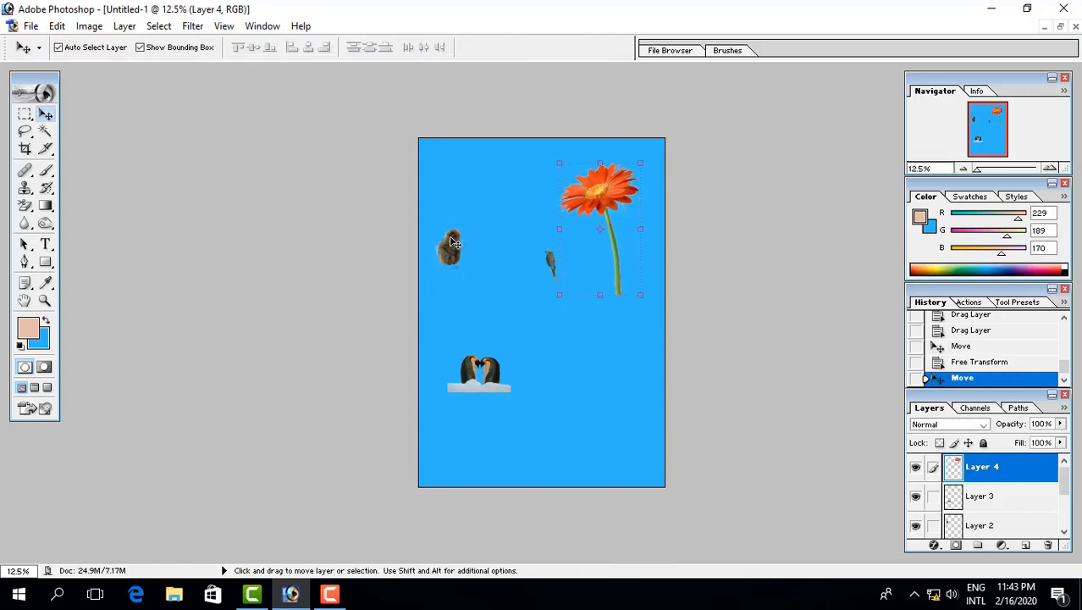
{"action": "right_click", "coordinate": [449, 241]}
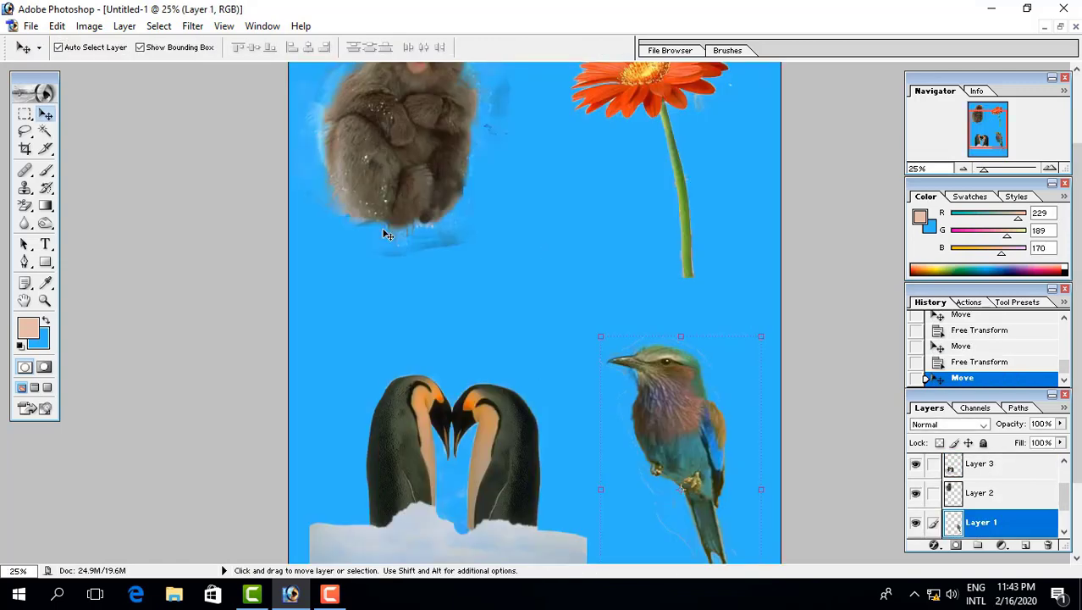
{"action": "scroll", "coordinate": [539, 269], "scroll_direction": "up", "scroll_amount": 3}
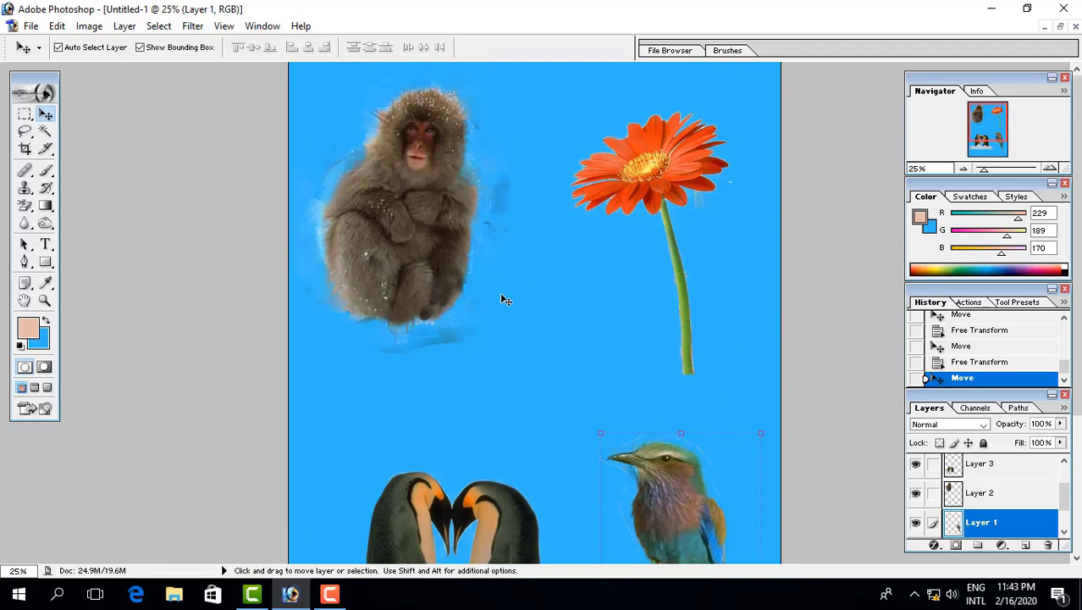
{"action": "left_click", "coordinate": [23, 133]}
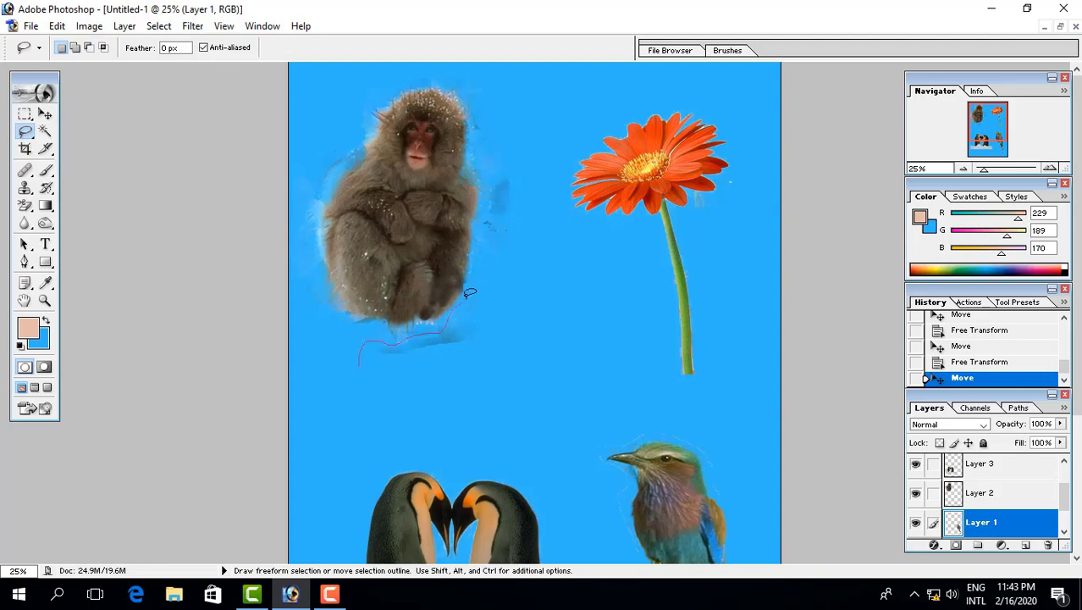
Erase the stray shadow patch below the snow monkey on Layer 2
{"action": "mouse_move", "coordinate": [465, 297]}
{"action": "left_mouse_down"}
{"action": "mouse_move", "coordinate": [355, 363]}
{"action": "mouse_move", "coordinate": [383, 383]}
{"action": "left_mouse_up"}
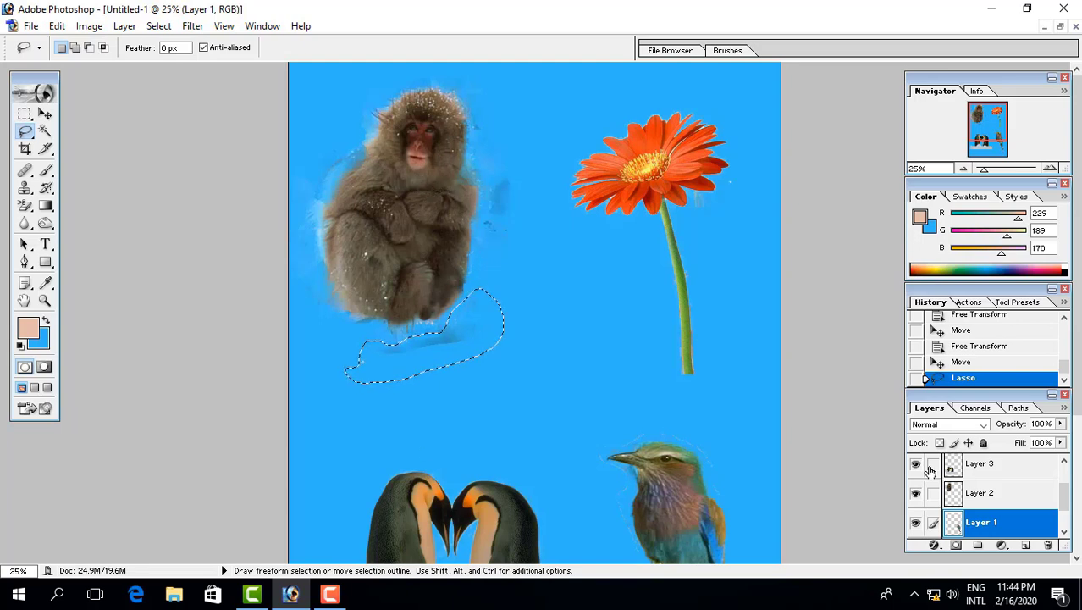
{"action": "left_click", "coordinate": [988, 499]}
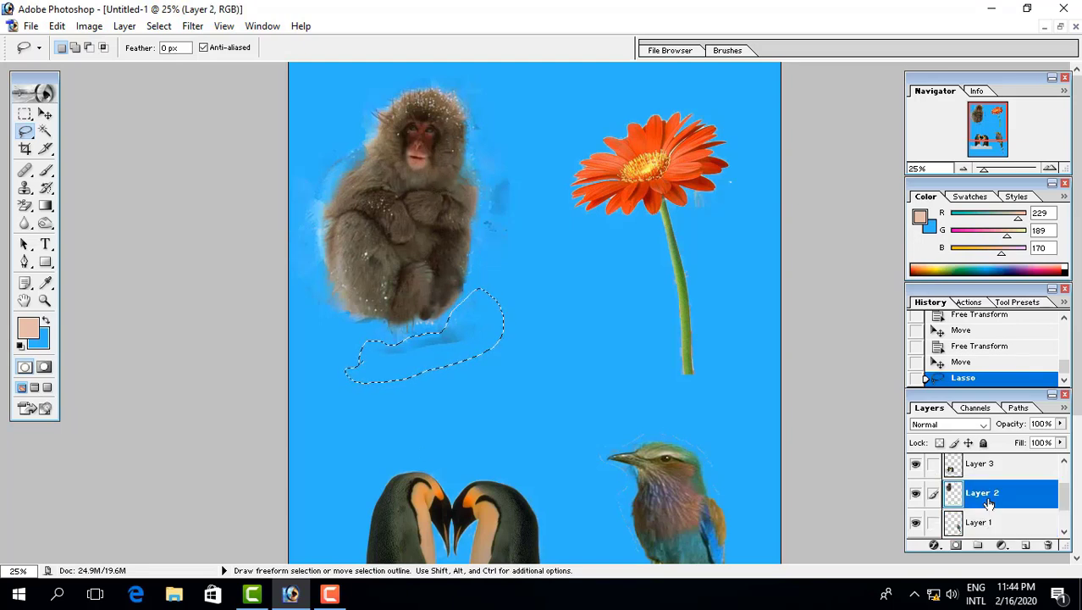
{"action": "key", "text": "Delete"}
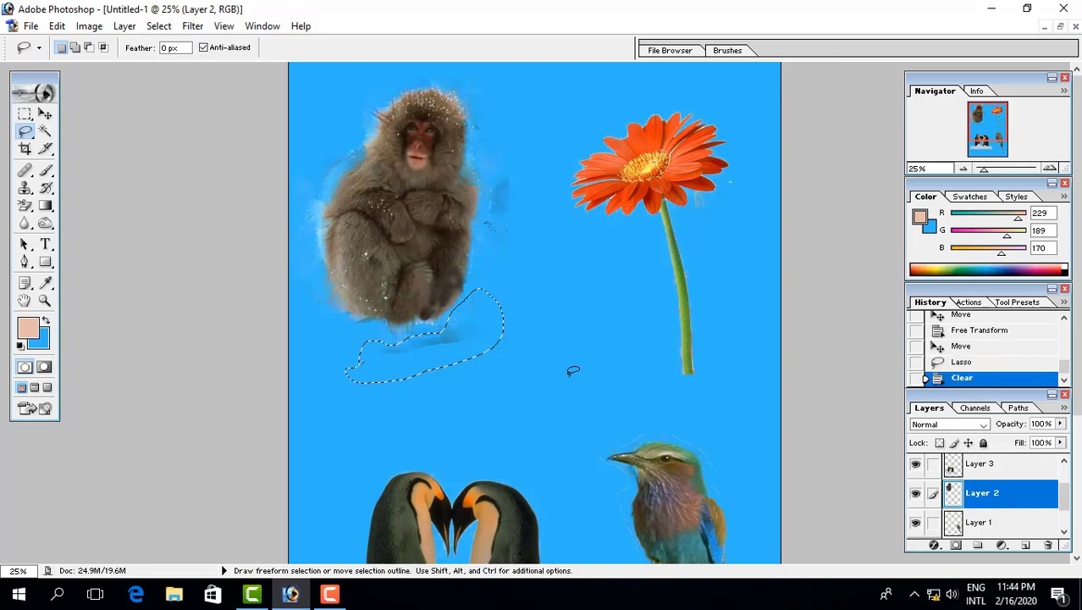
{"action": "key", "text": "ctrl+d"}
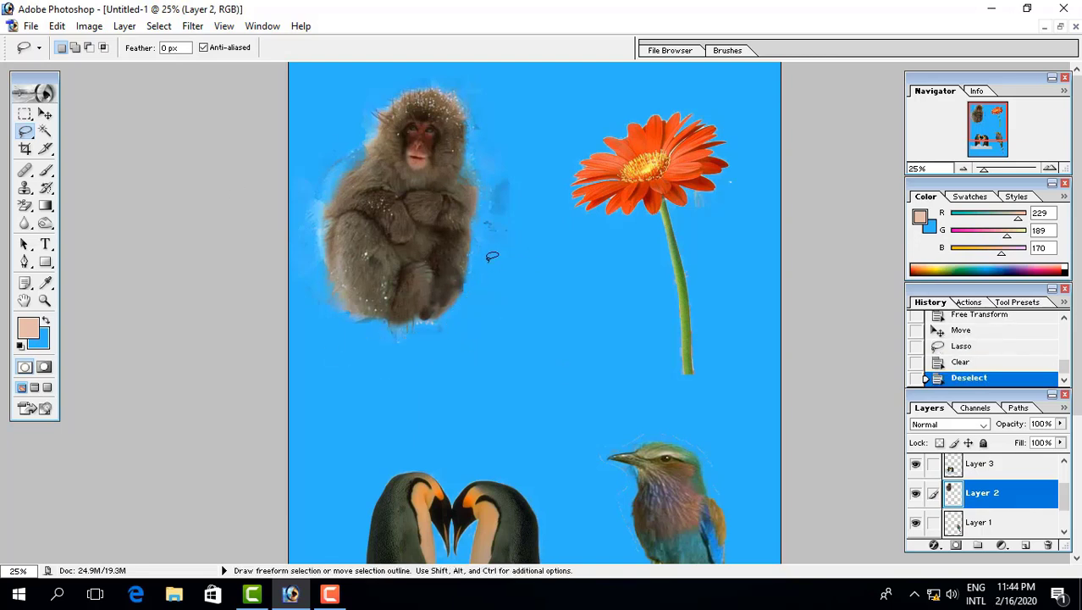
Clear the pale smudge to the right of the monkey, then zoom out to the whole page
{"action": "left_click_drag", "start_coordinate": [496, 263], "coordinate": [493, 259]}
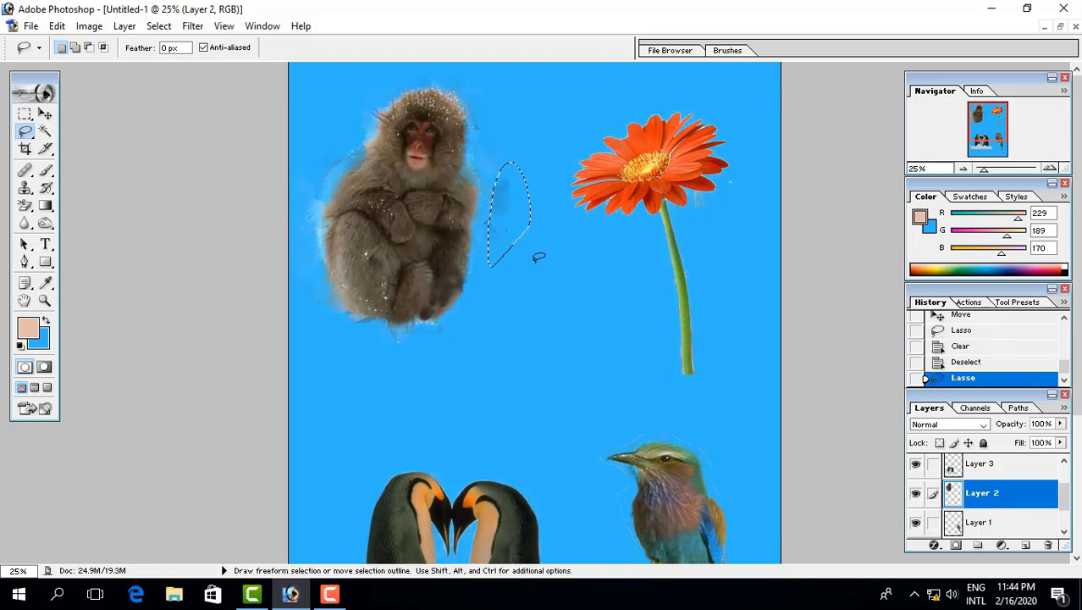
{"action": "key", "text": "Delete"}
{"action": "key", "text": "ctrl+d"}
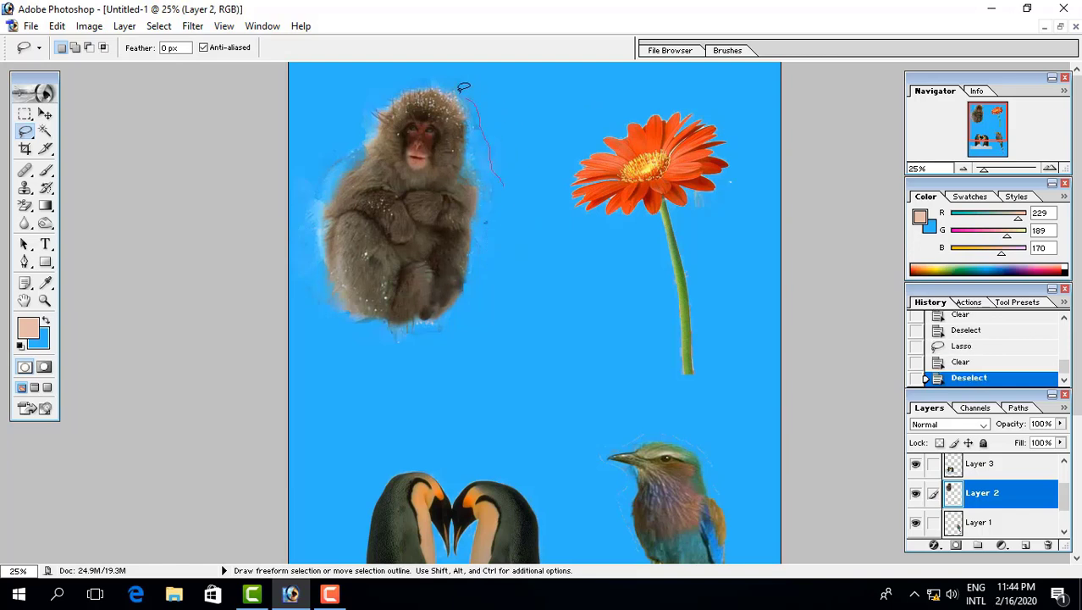
{"action": "key", "text": "ctrl+minus"}
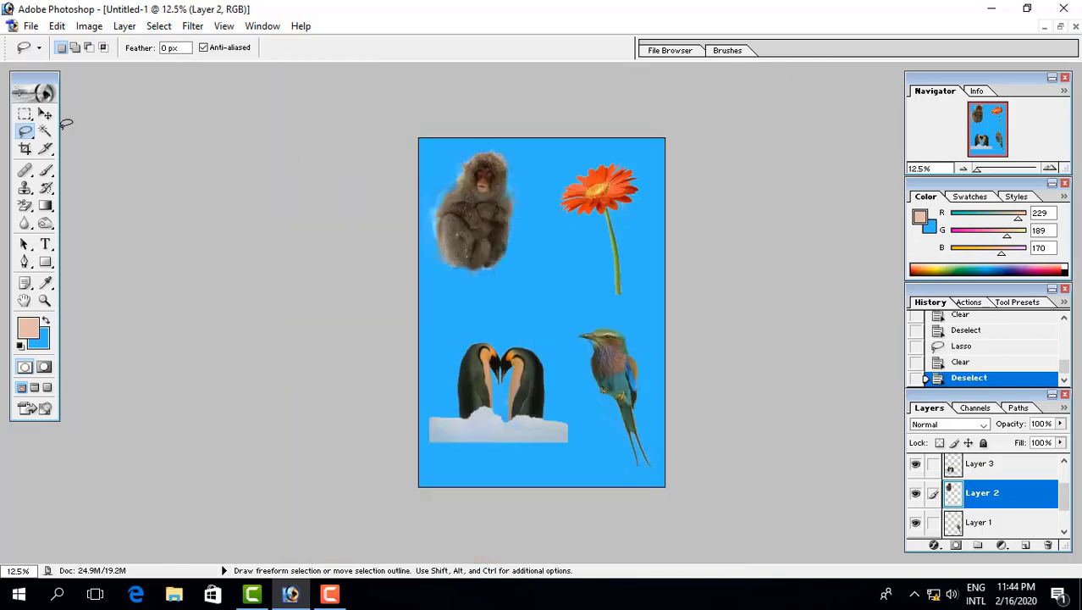
Nudge the snow monkey slightly down and right, then check the layout by zooming out and back in
{"action": "left_click", "coordinate": [45, 113]}
{"action": "left_click_drag", "start_coordinate": [482, 203], "coordinate": [495, 223]}
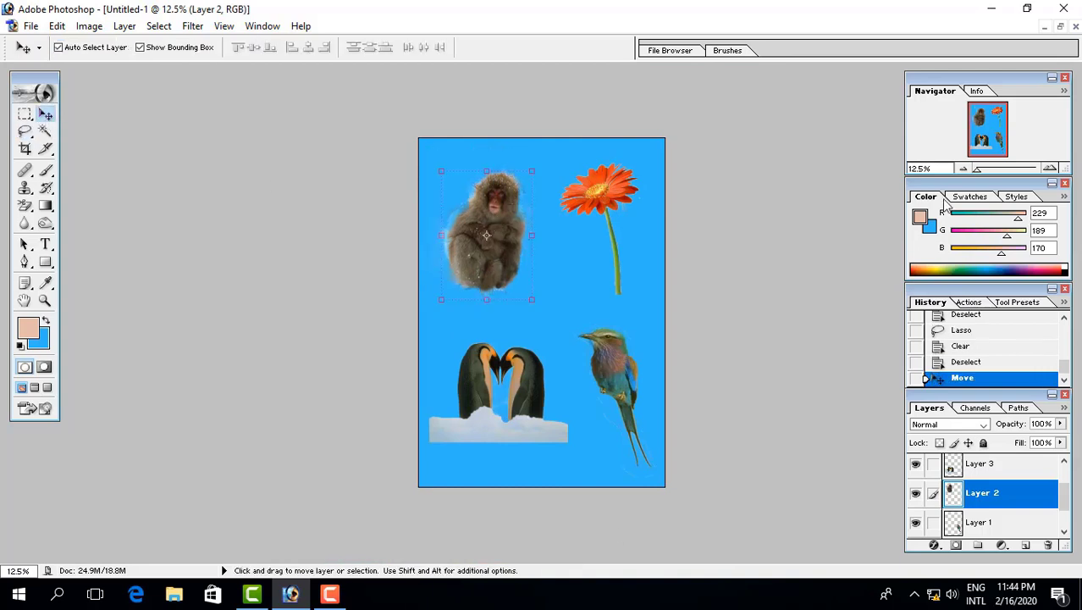
{"action": "left_click", "coordinate": [25, 114]}
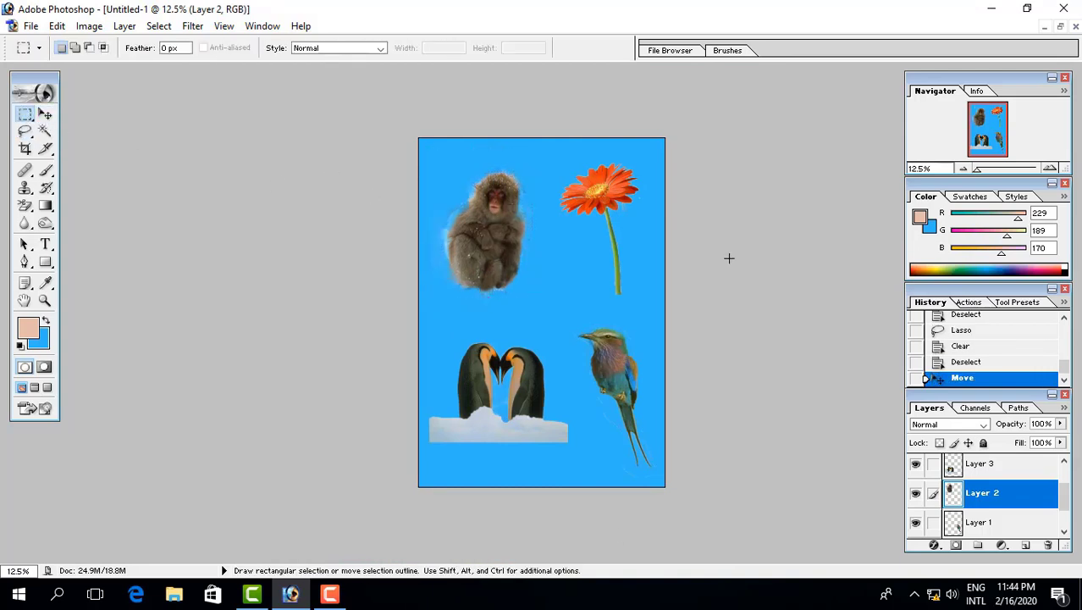
{"action": "key", "text": "ctrl"}
{"action": "key", "text": "ctrl+minus"}
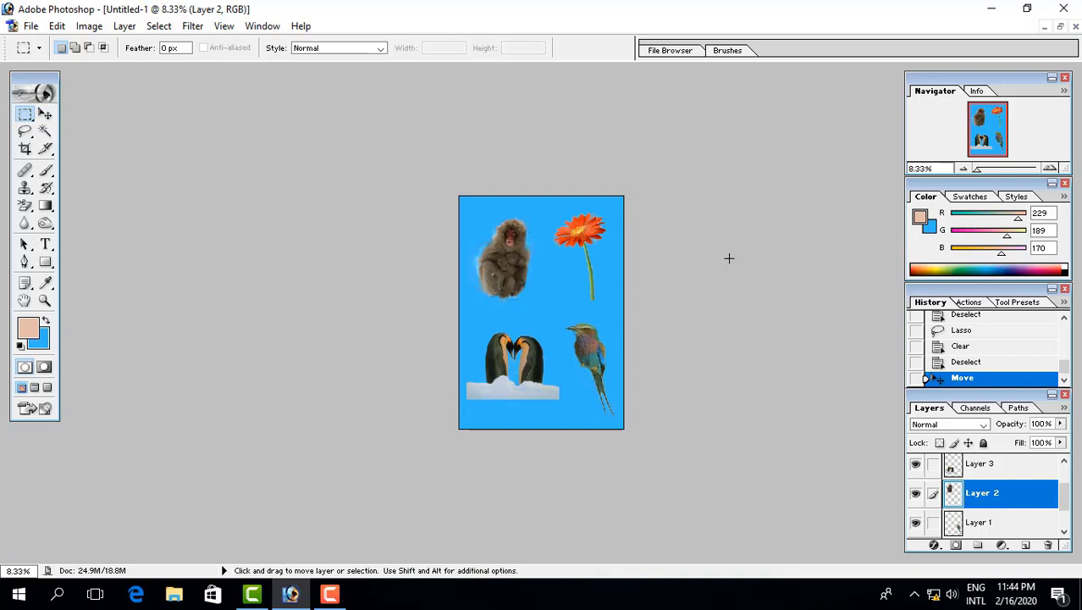
{"action": "key", "text": "ctrl+plus"}
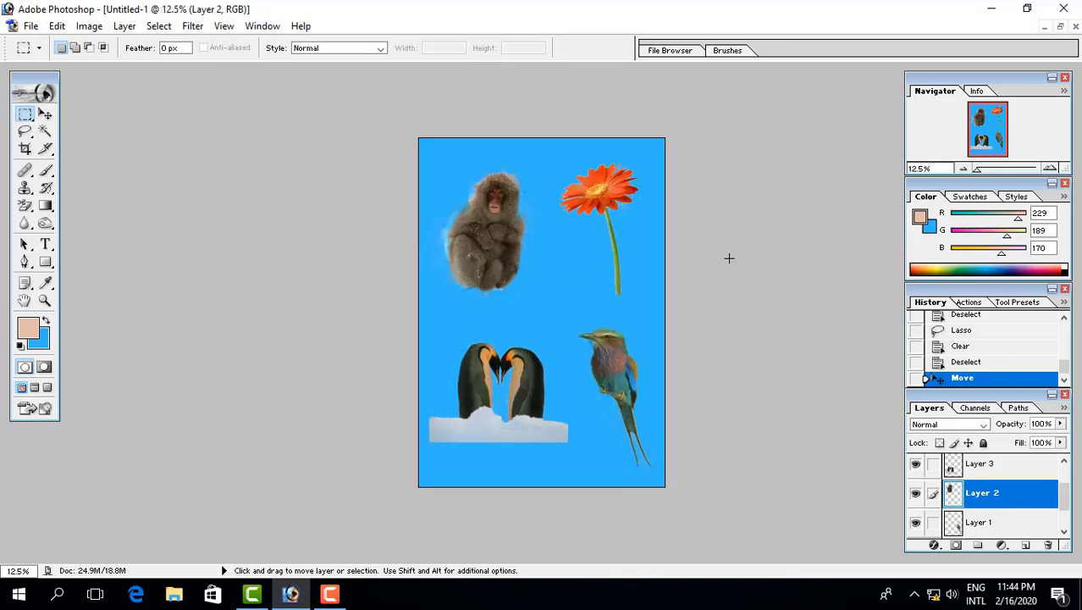